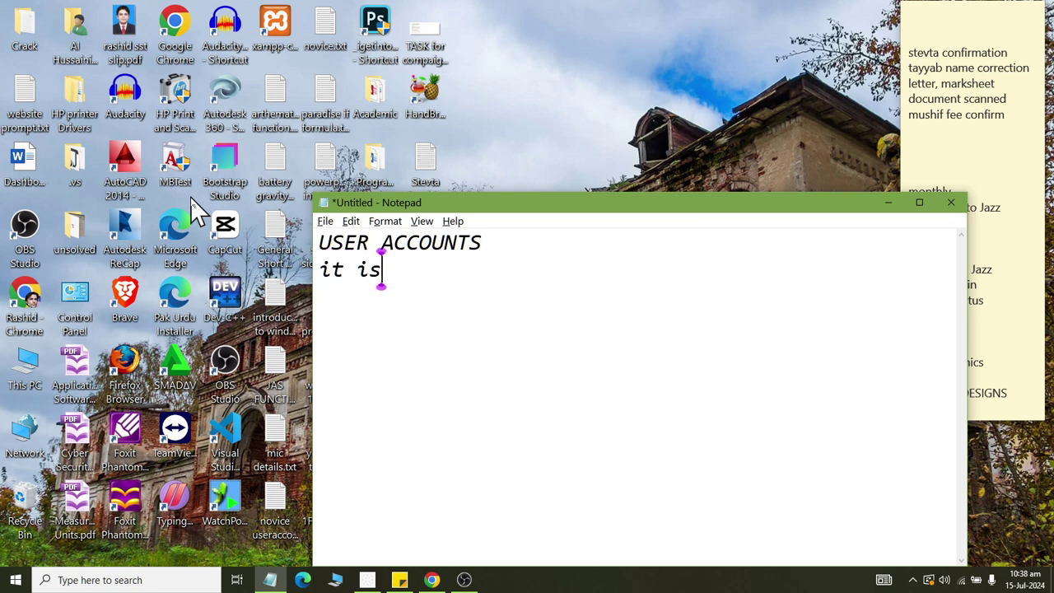
Finish the definition line so it reads 'it is a login key for MS windows'.
type("a")
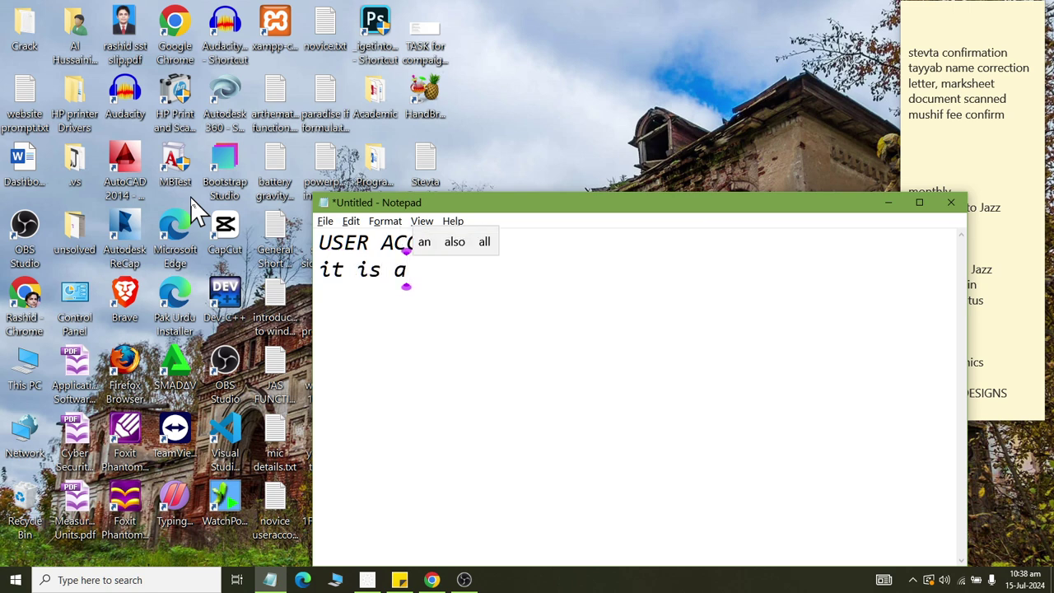
type(" login ")
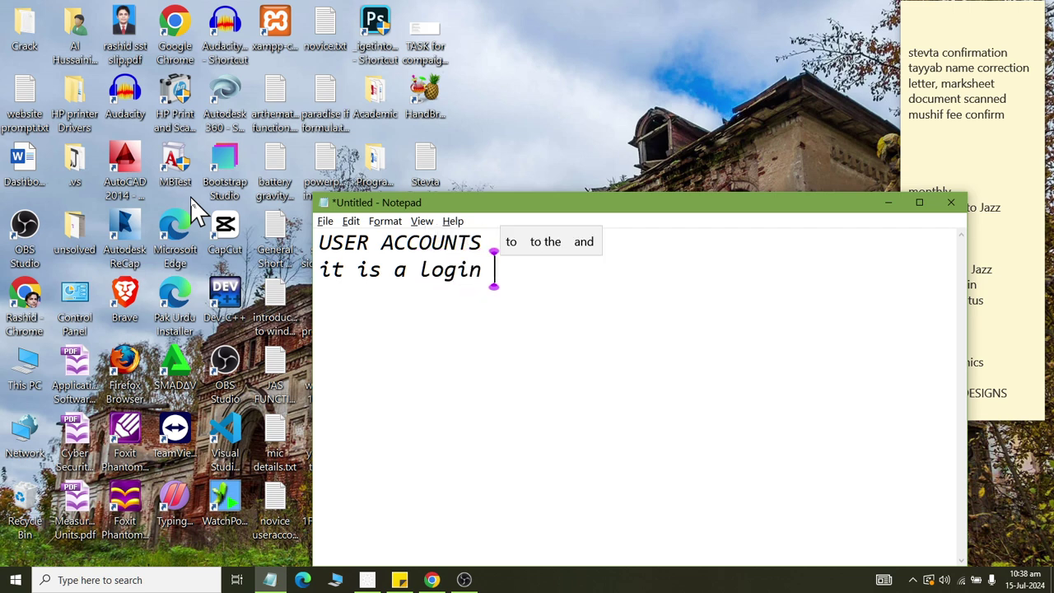
type("key for W")
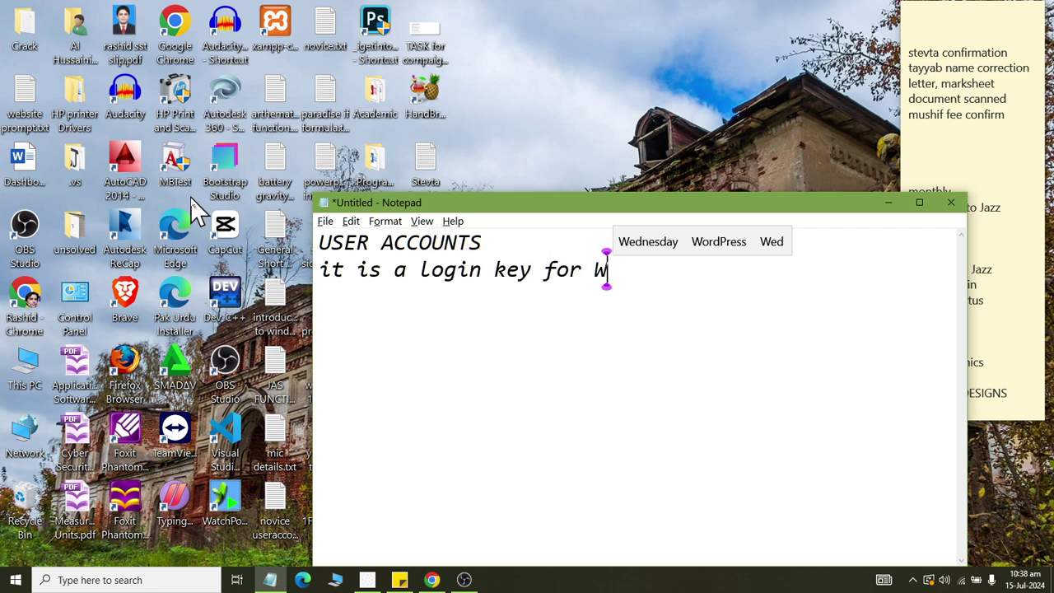
key("BackSpace")
type("MS windows")
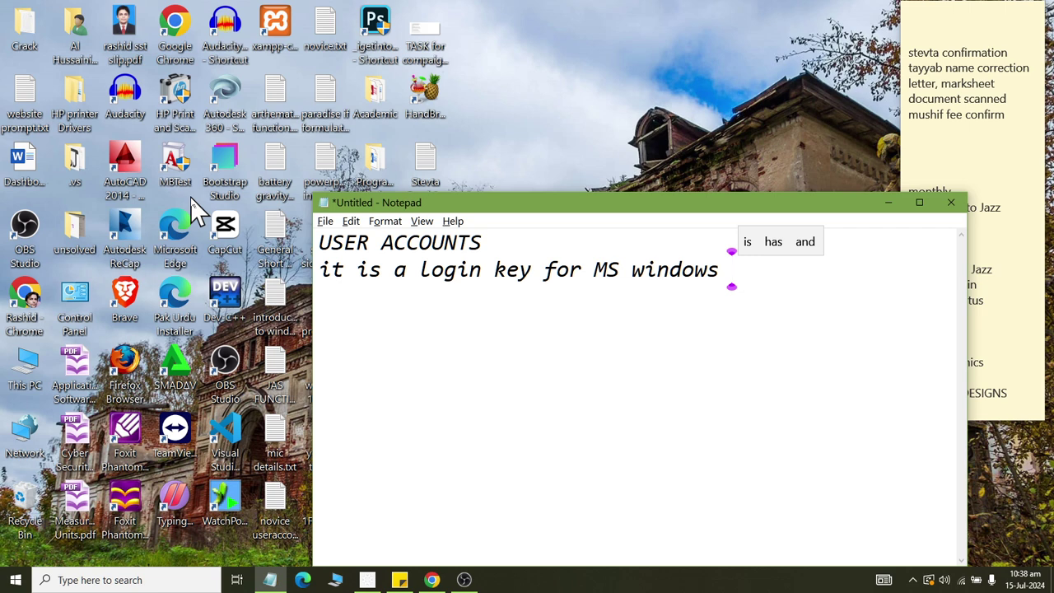
Highlight the heading and sentence, then start a new line with 'USER ACCOUNT TY'.
left_click_drag(321, 243, 538, 239)
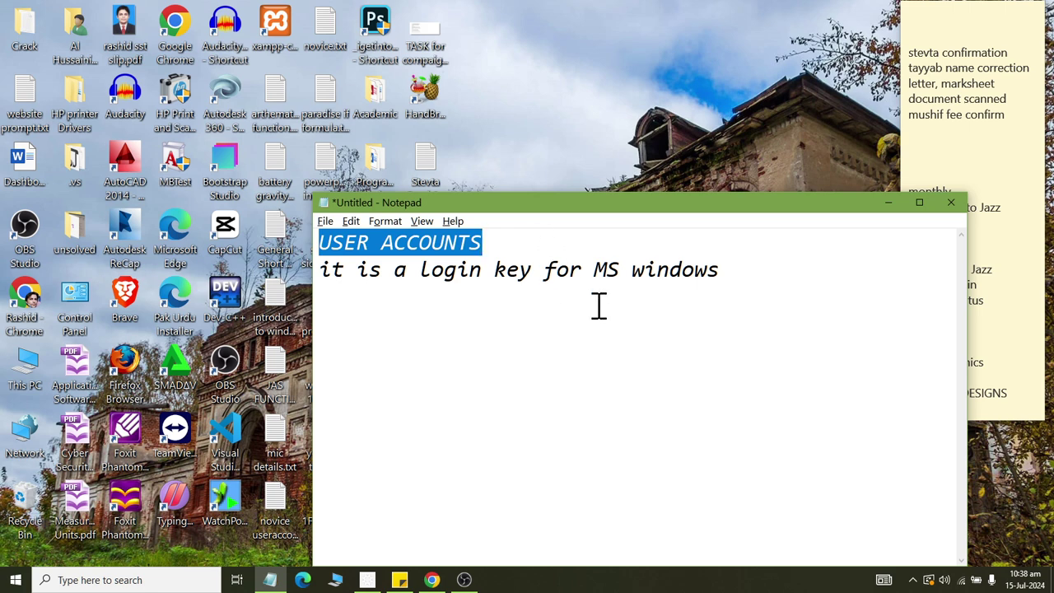
left_click_drag(745, 269, 324, 274)
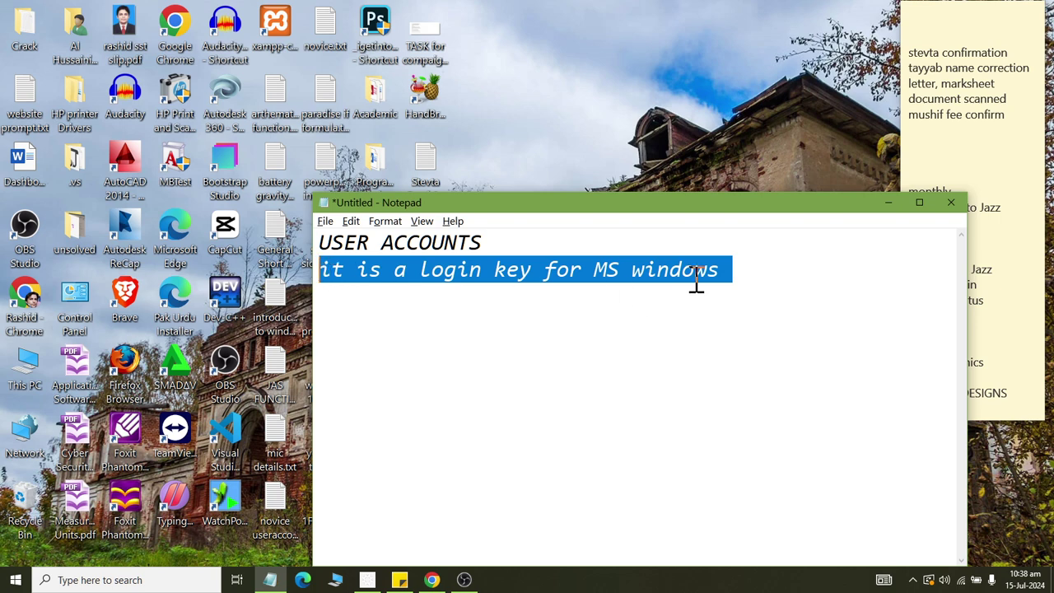
left_click(761, 275)
key("Return")
key("Return")
type("U")
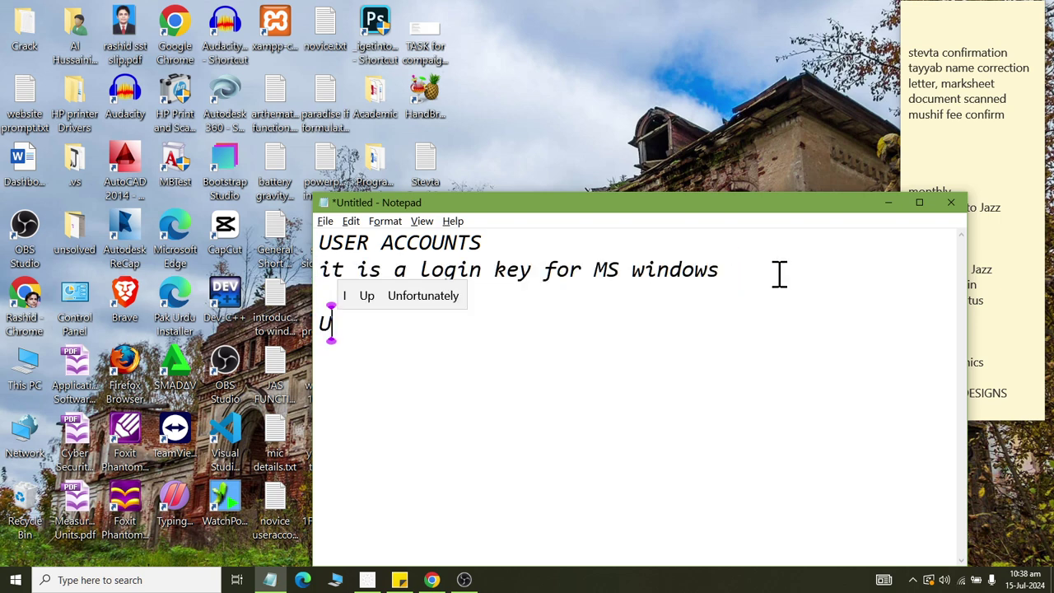
type("SER ACCOU")
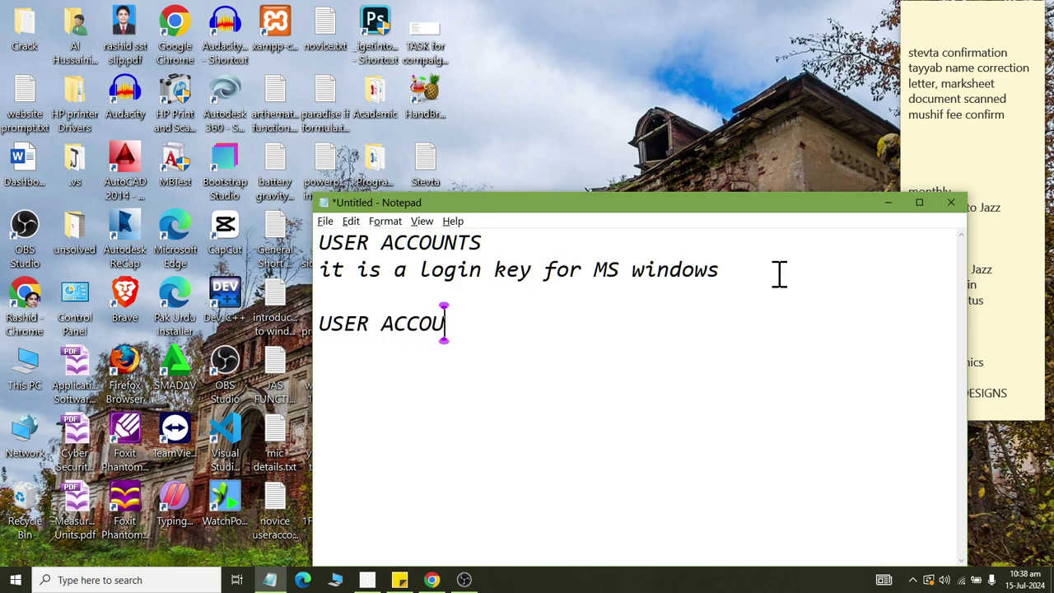
type("NT TYPE")
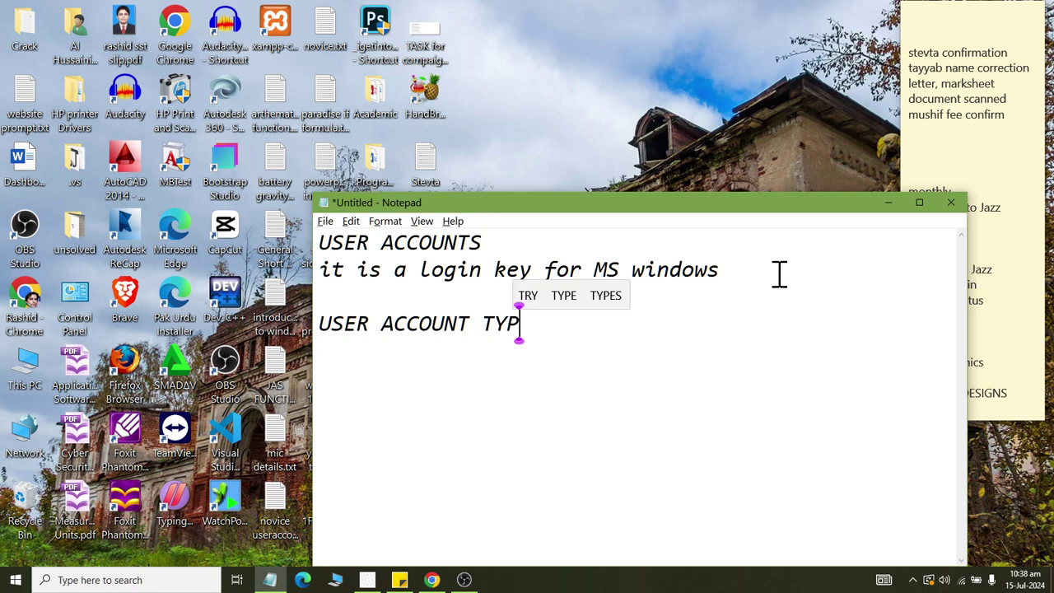
Complete the USER ACCOUNT TYPE heading with indented 'Stadard user' and 'Administrator user' entries.
key("Return")
key("Tab")
type("Stud")
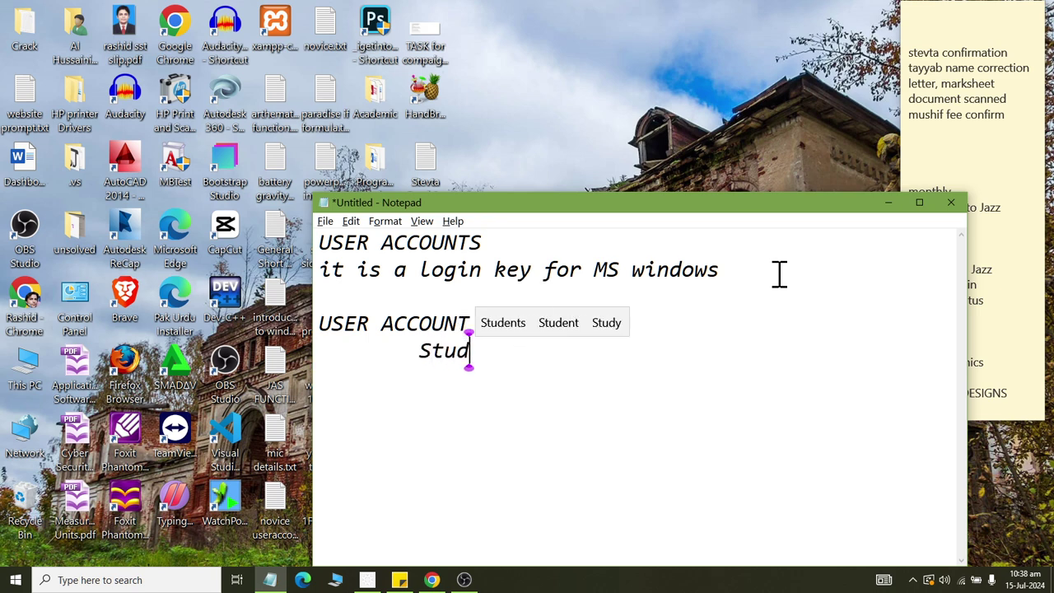
key("BackSpace")
key("BackSpace")
type("ada")
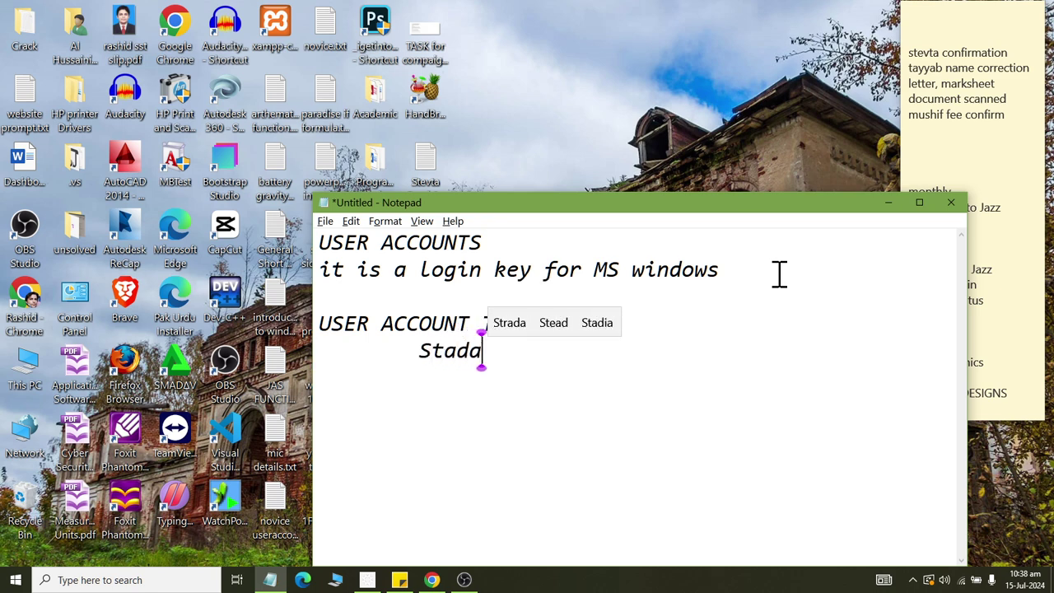
type("rd user")
key("Return")
key("Tab")
type("Adminis")
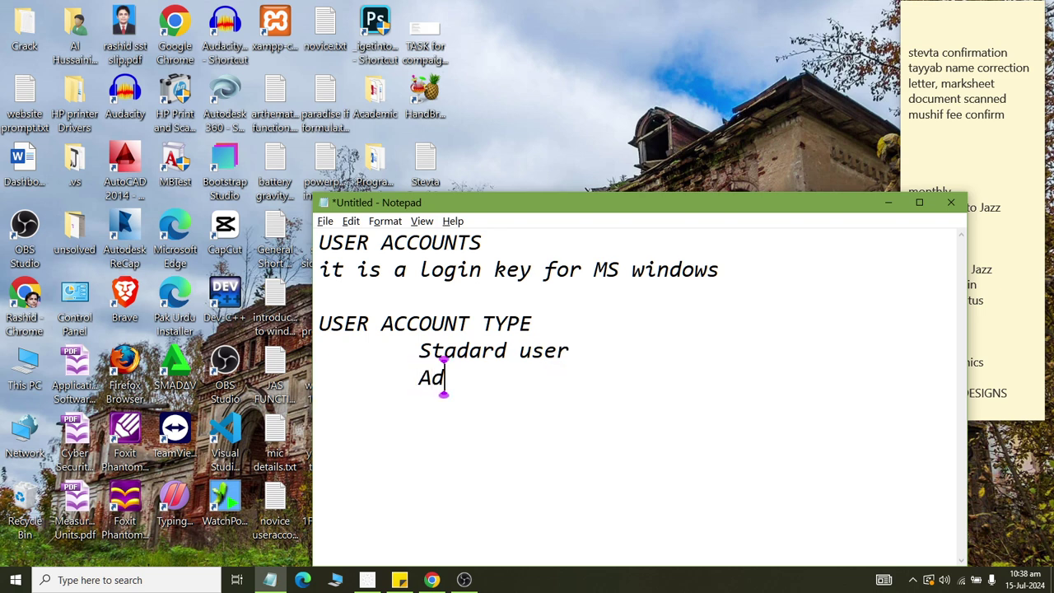
type("trator user")
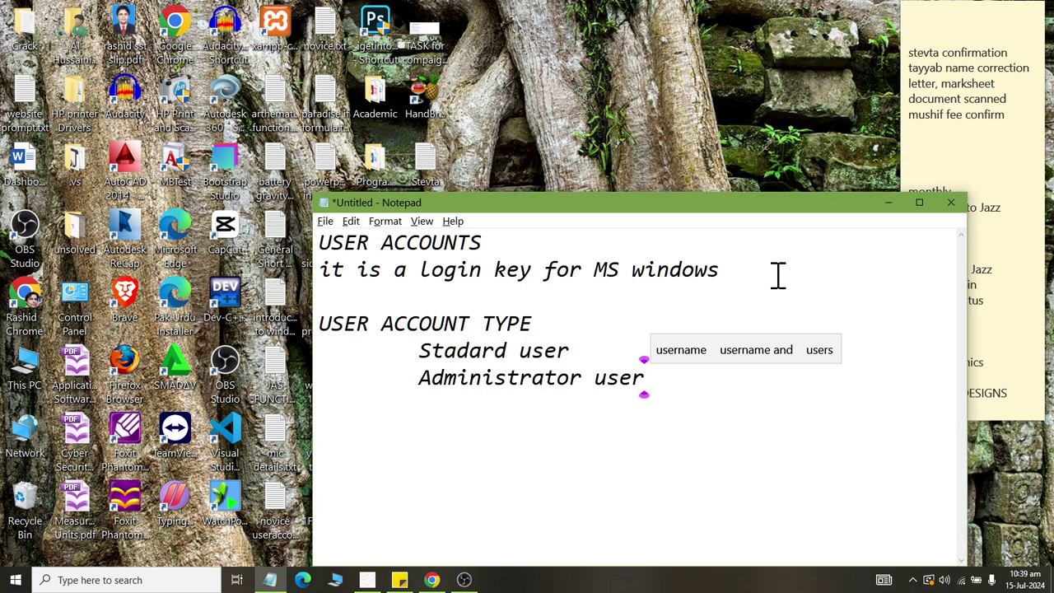
key("super")
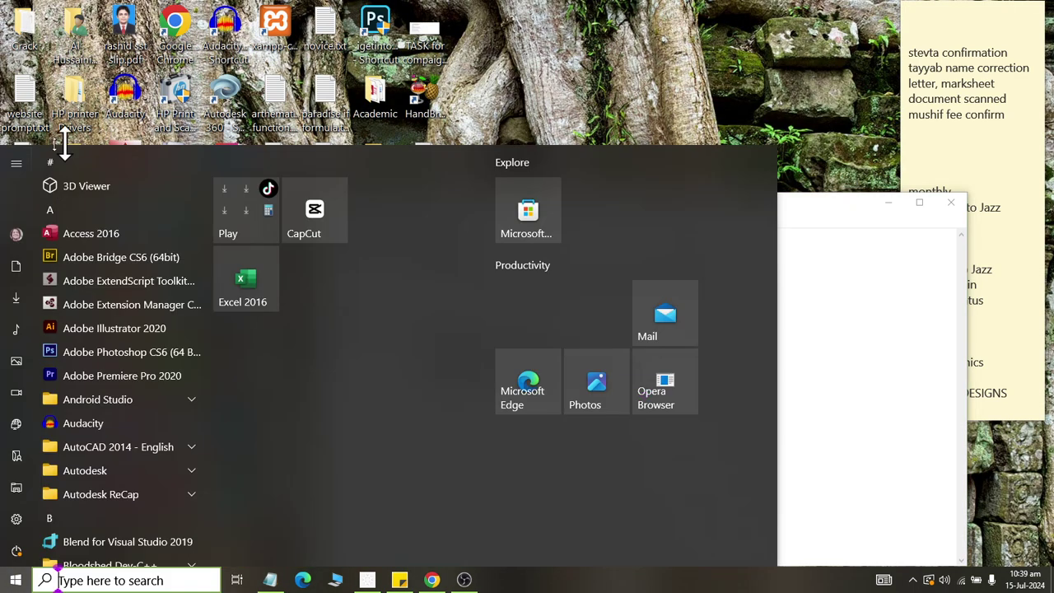
left_click(11, 234)
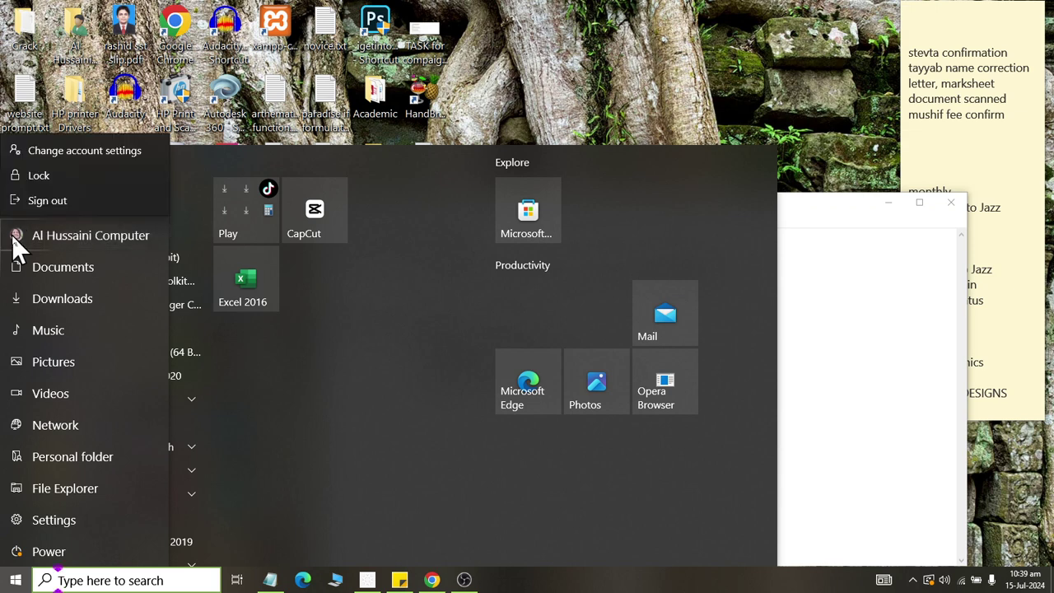
left_click(33, 178)
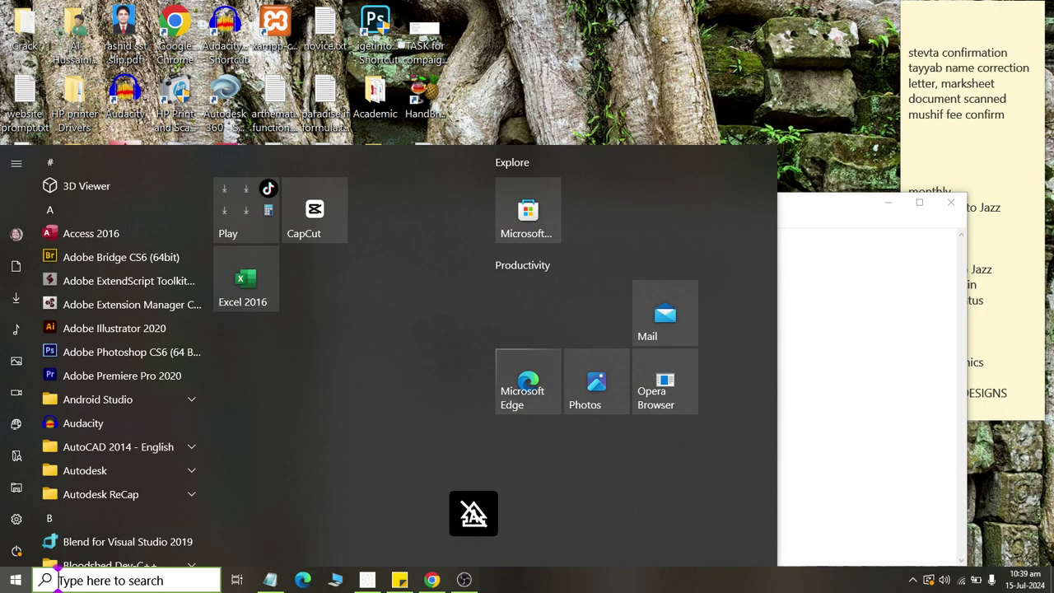
left_click(658, 24)
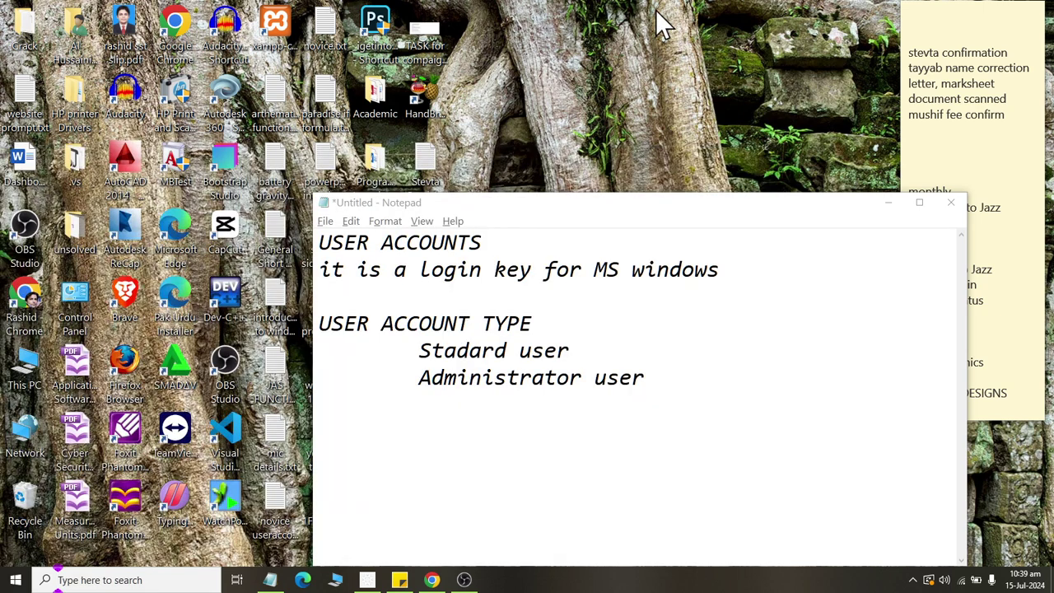
left_click(610, 302)
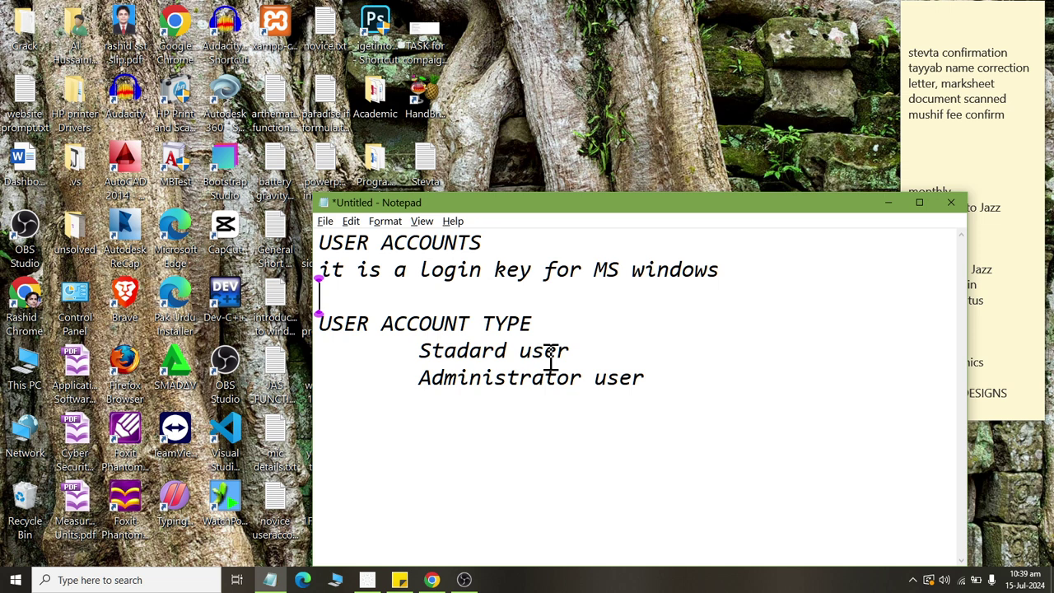
left_click(321, 322)
left_click_drag(321, 323, 578, 330)
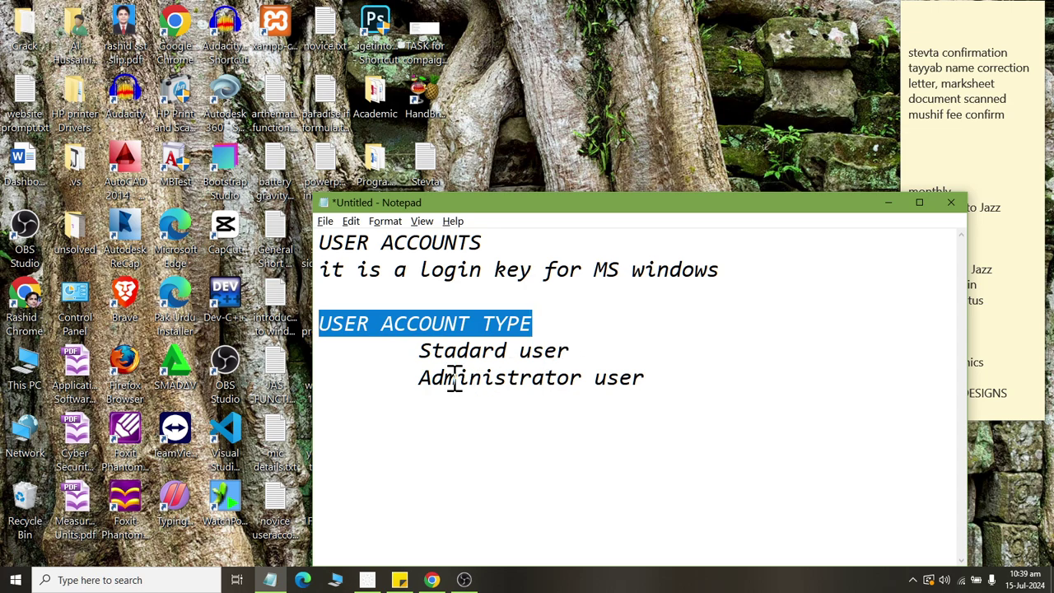
left_click_drag(419, 352, 601, 362)
left_click_drag(418, 379, 668, 386)
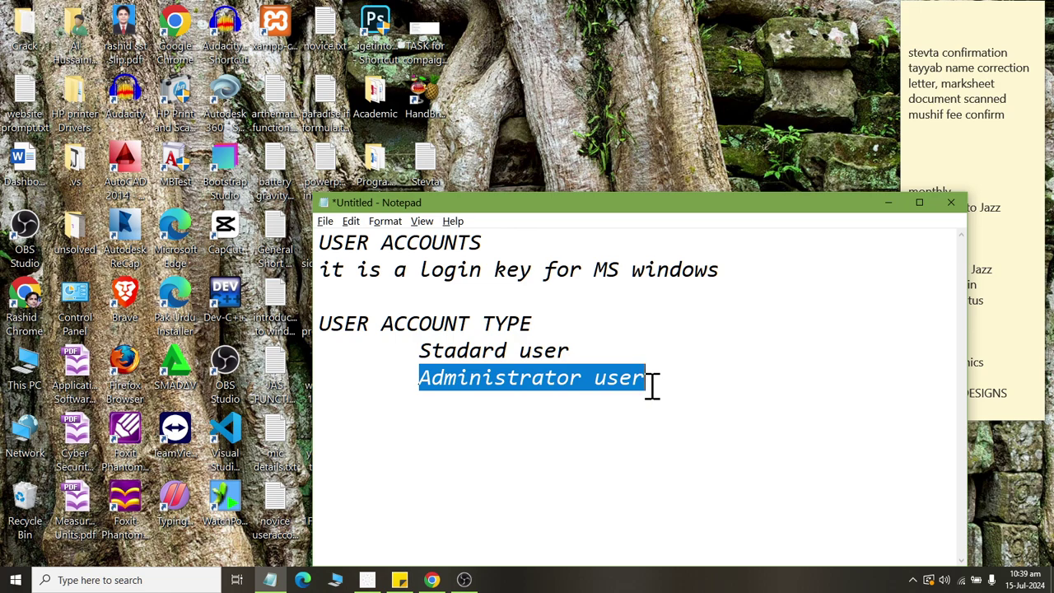
left_click(650, 385)
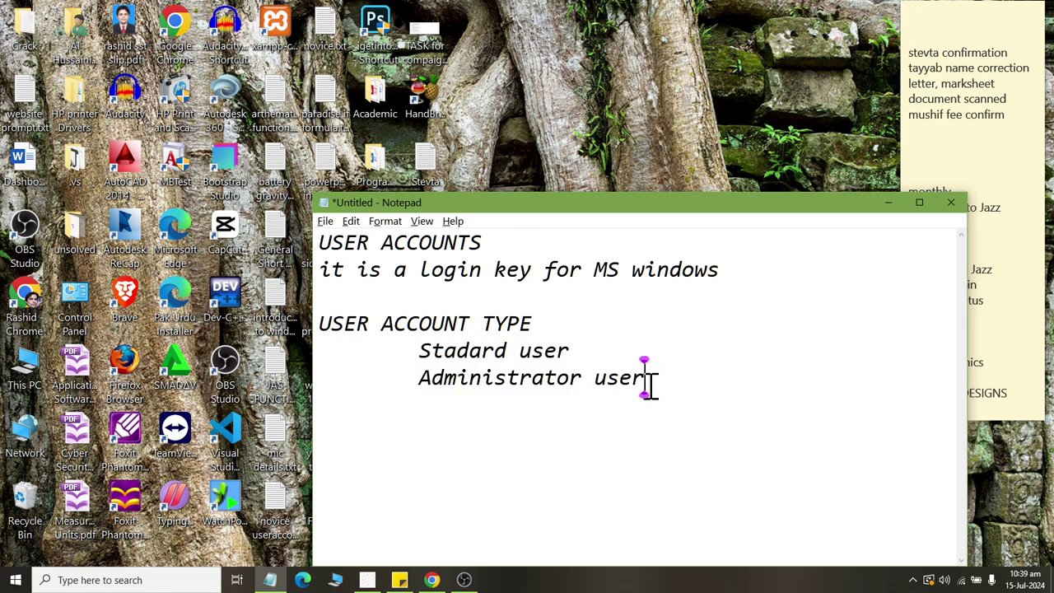
key("Return")
key("Return")
Add the 'Standard user Account' heading with an indented 'Limited account' line.
type("Standard ")
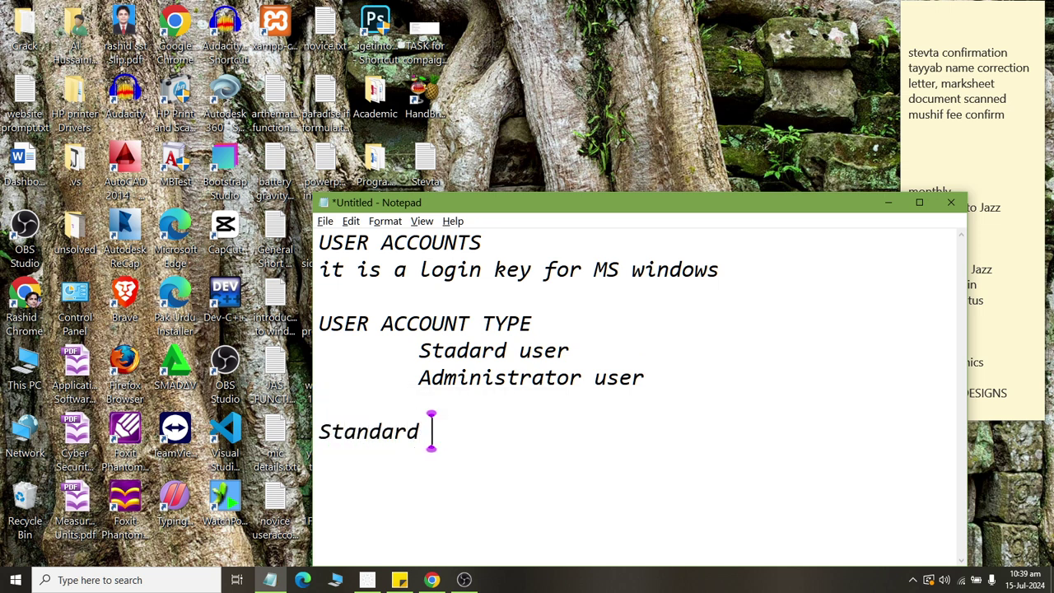
type("user Account")
key("Return")
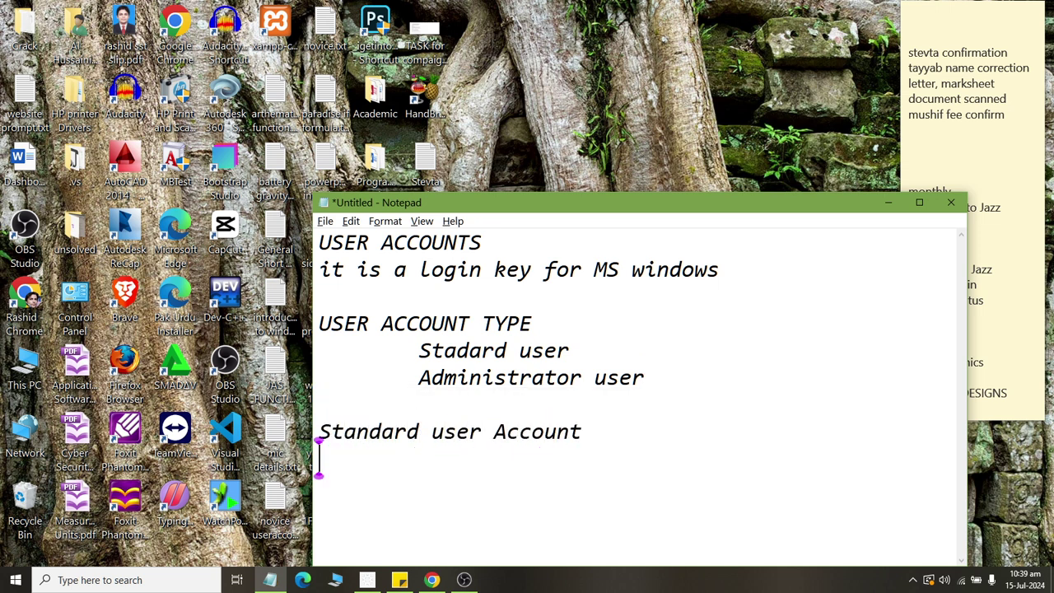
key("Tab")
type("Lim")
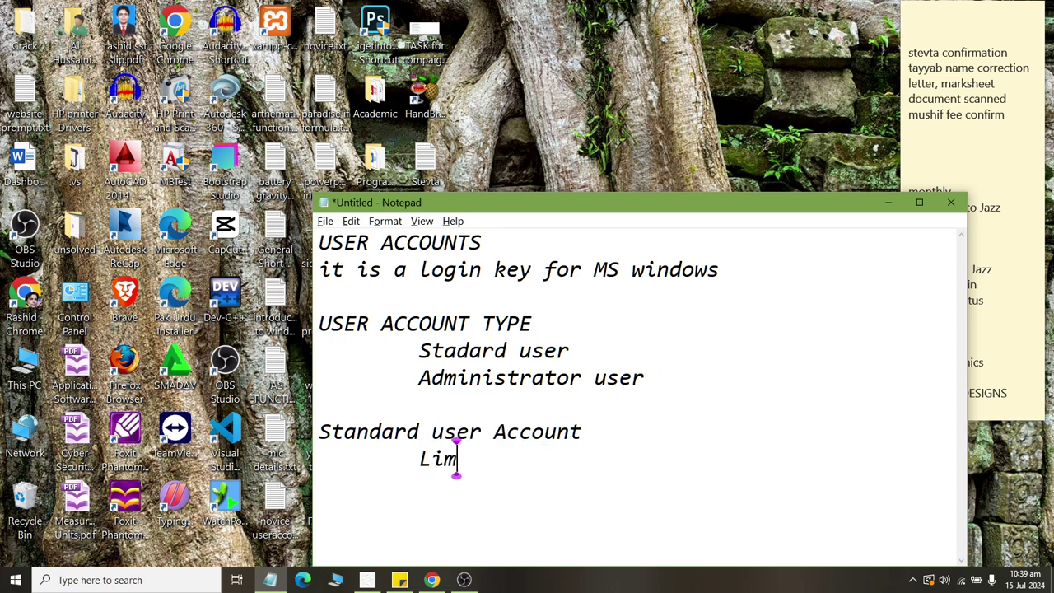
type("ited accoutn")
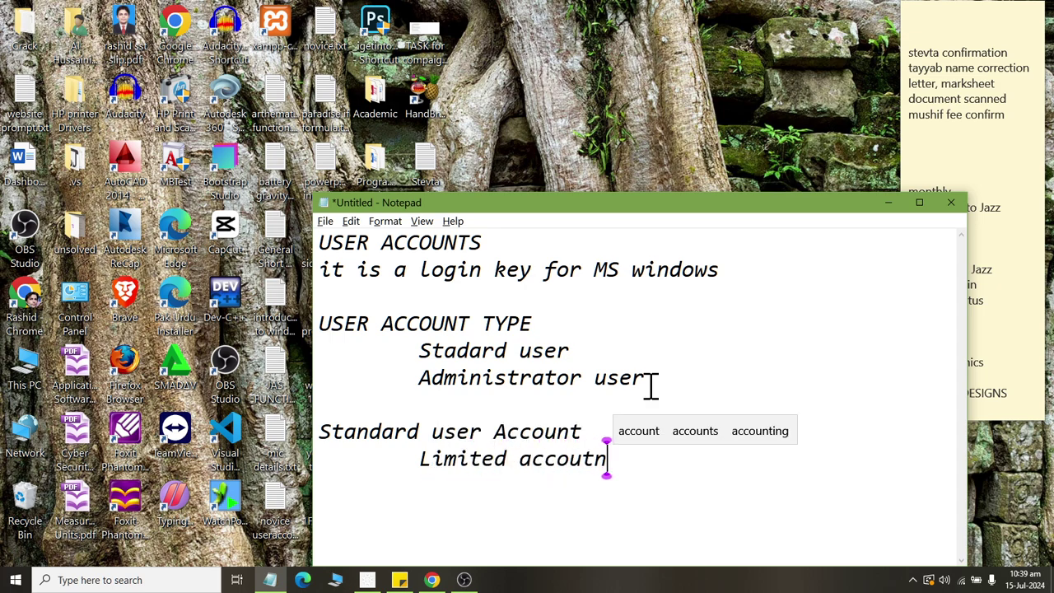
key("BackSpace")
key("BackSpace")
type("nt")
Add the indented line 'it is used to only use windows..' and start a new section.
key("Return")
key("Tab")
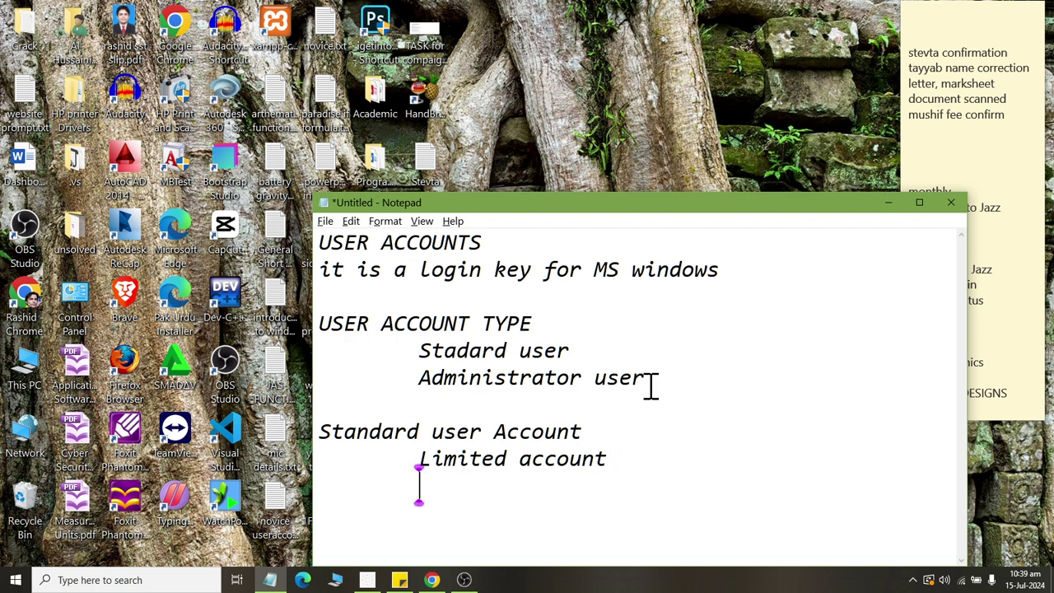
type("it is usd")
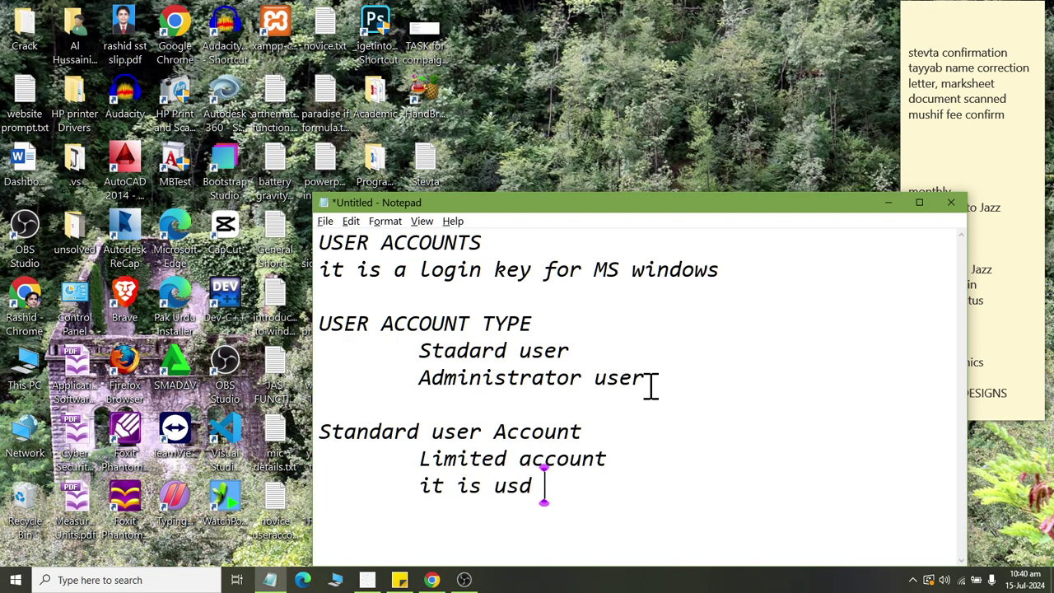
key("BackSpace")
key("BackSpace")
type("ed to ")
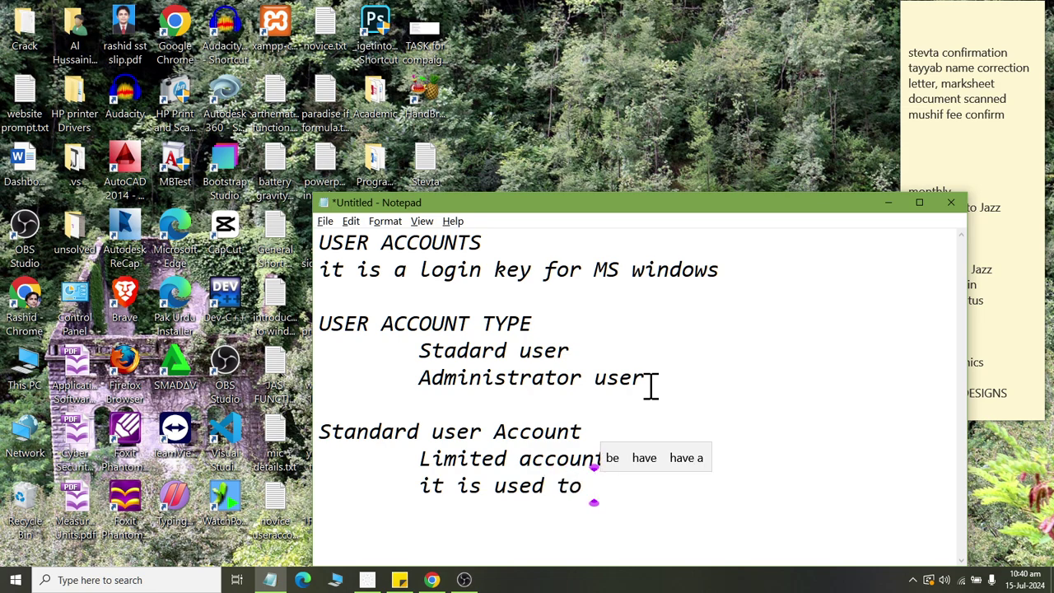
type("only user")
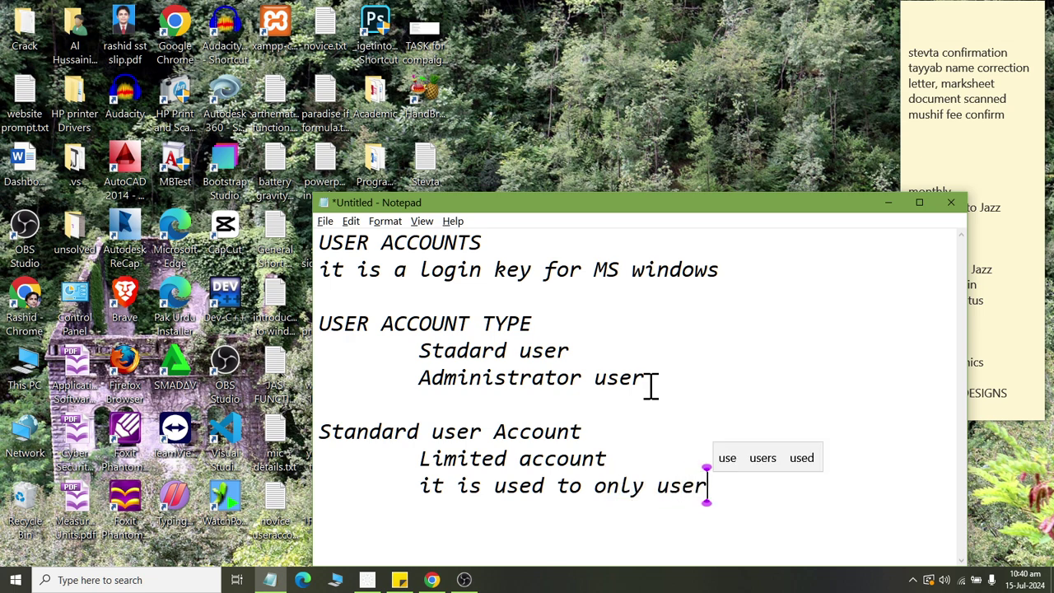
key("BackSpace")
type("windows")
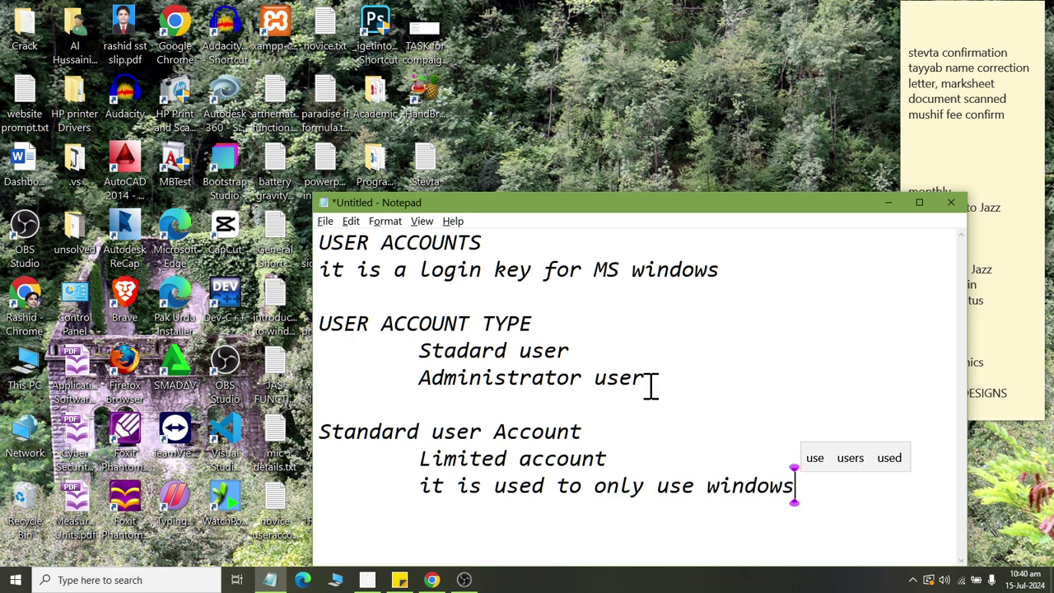
type("..")
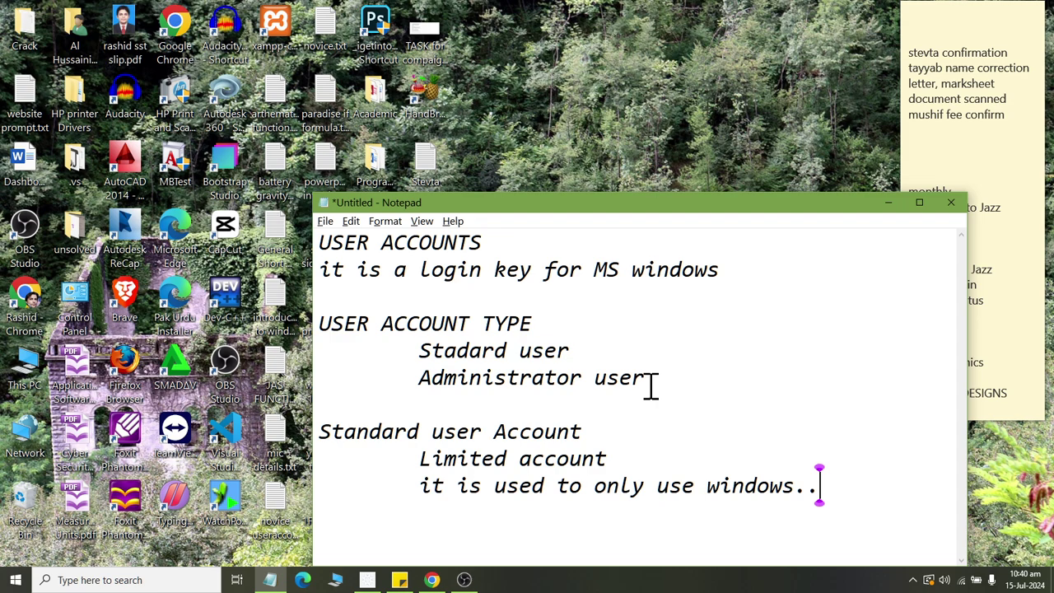
key("Return")
key("Return")
Type the ADministrator heading with indented 'fully authorized account', 'Add / Remove other user', 'install / uninstall software'.
type("ADministrator")
key("Return")
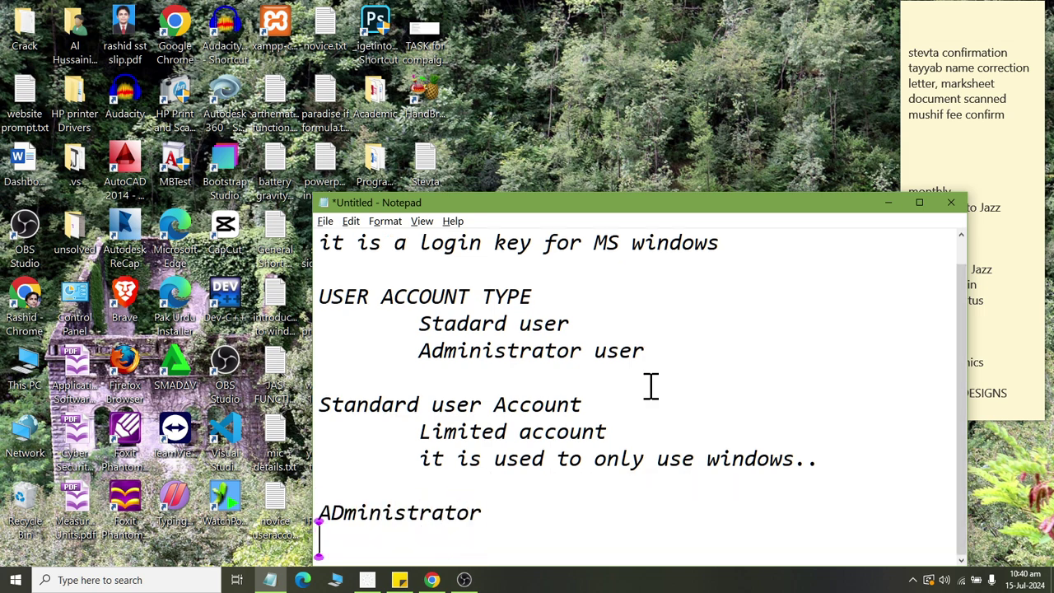
key("Tab")
type("fully ")
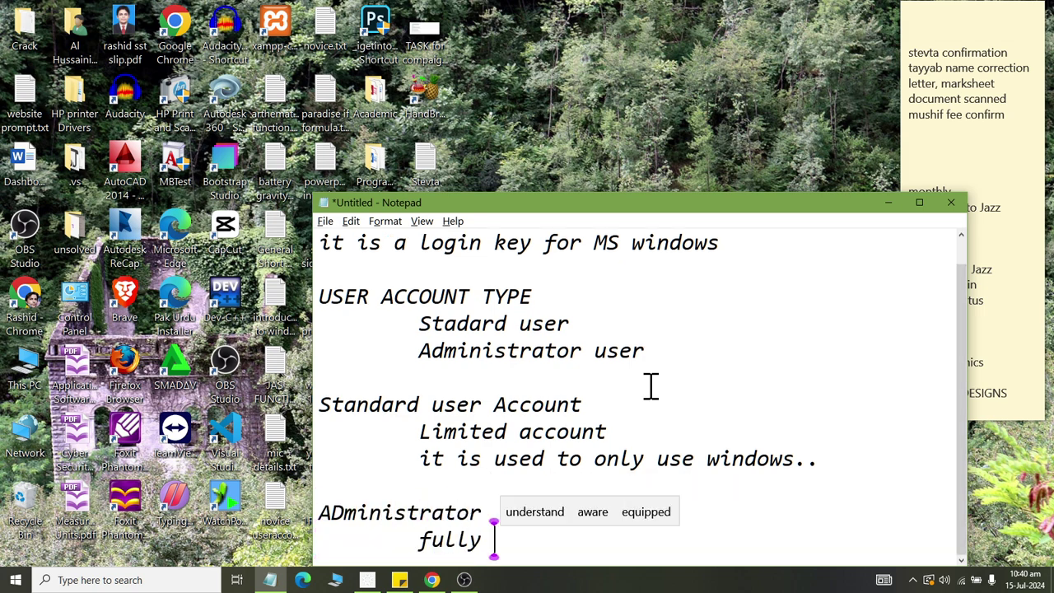
type("authorized account")
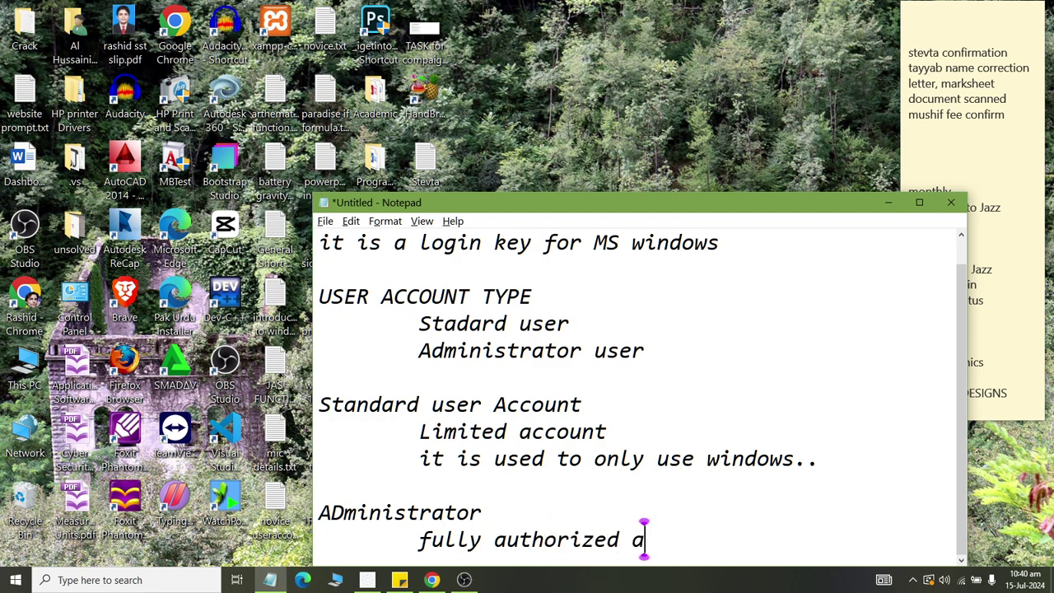
key("Return")
key("Tab")
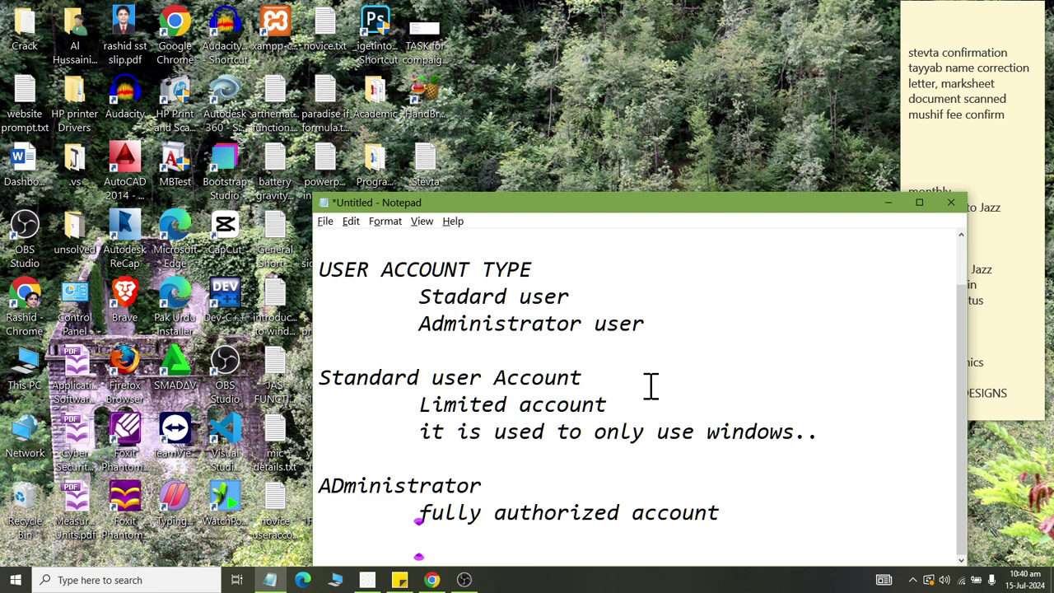
type("Add / Remove ")
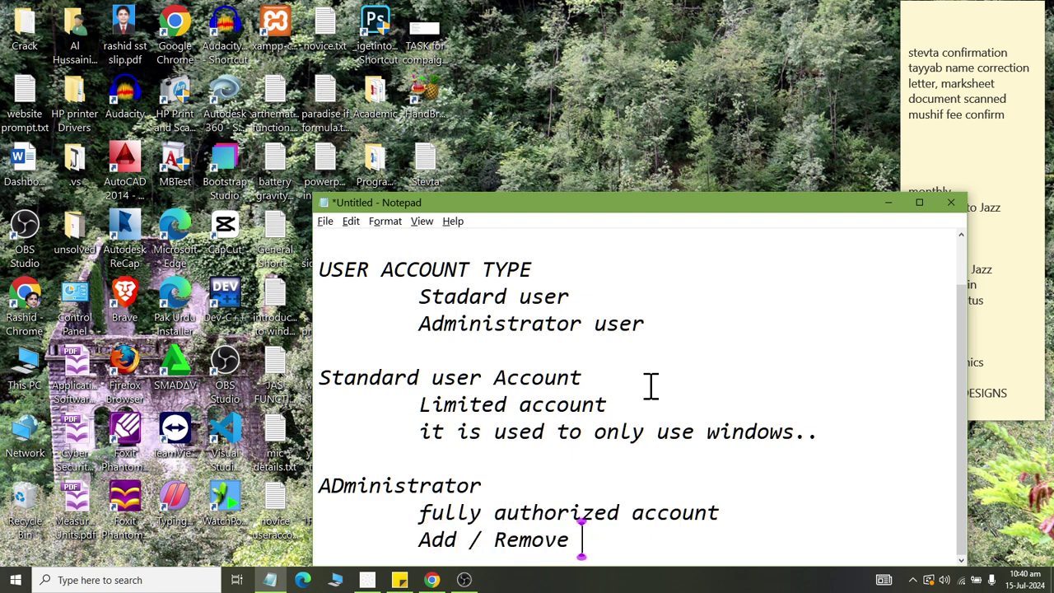
type("other ")
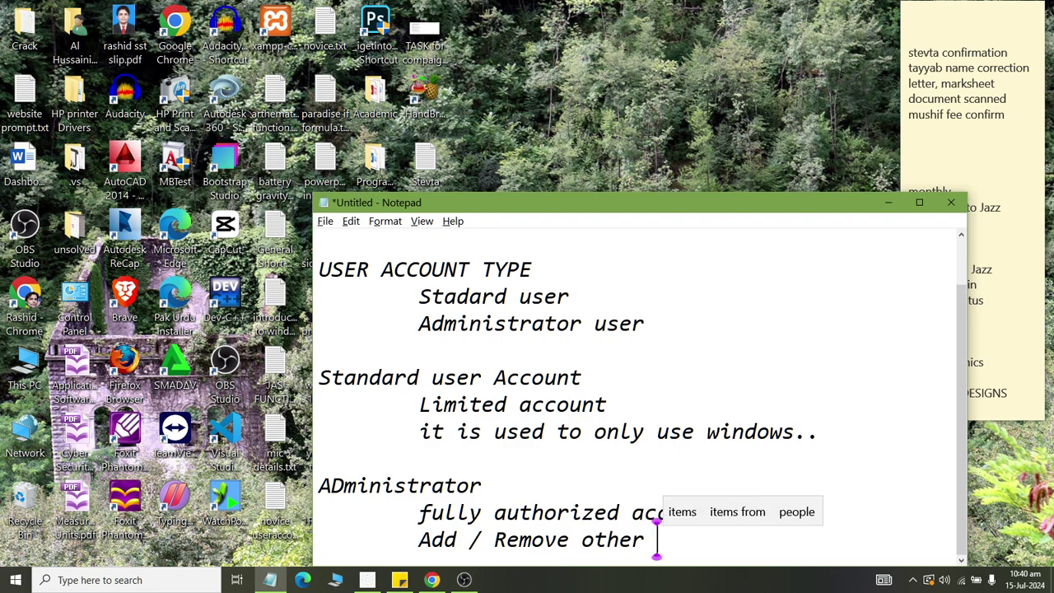
type("user")
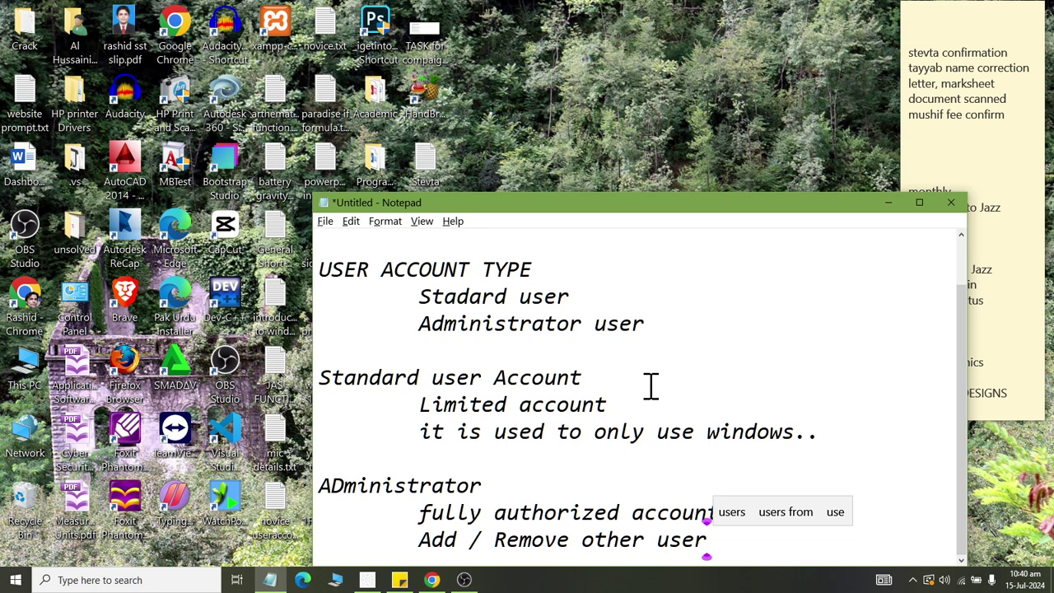
key("Return")
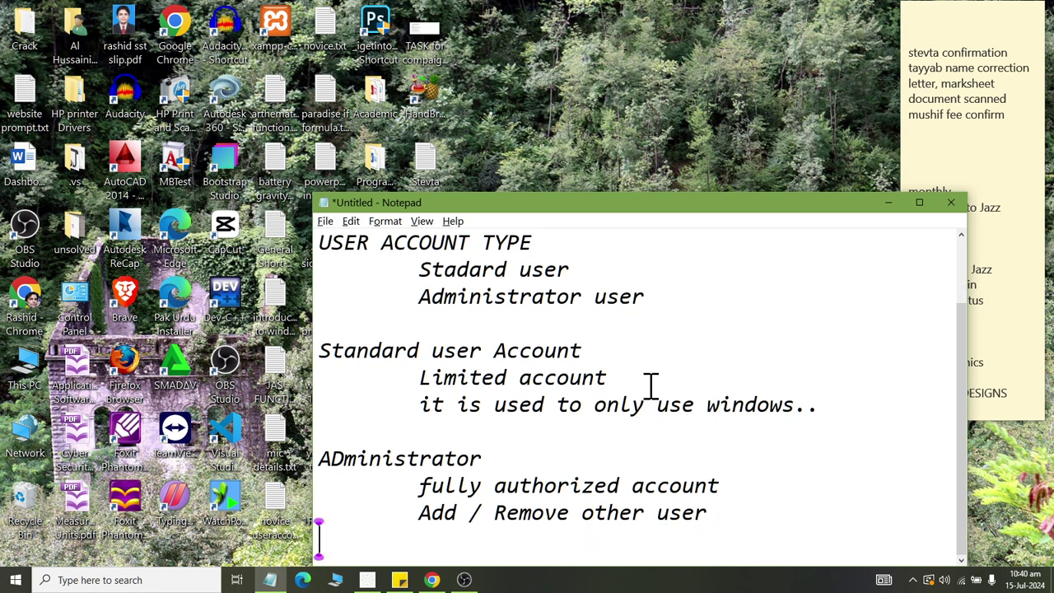
key("Tab")
type("inst")
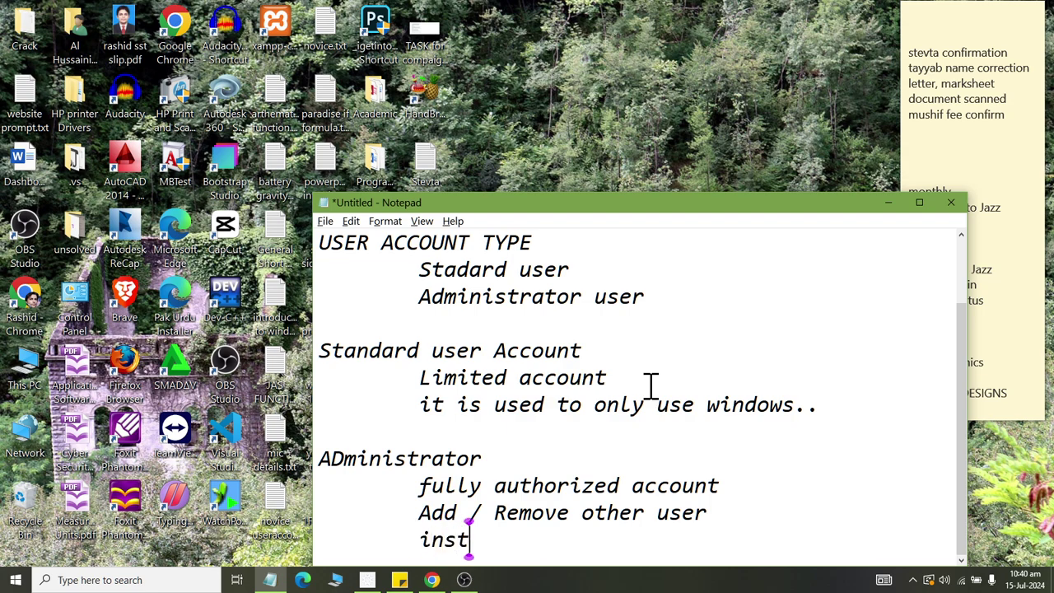
type("all / uninsta")
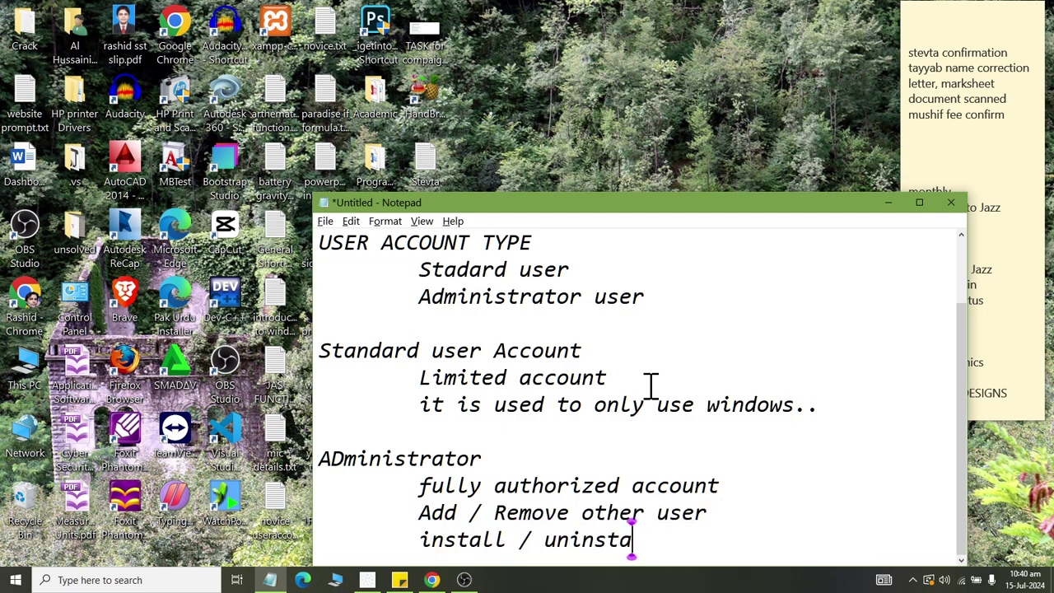
type("ll software")
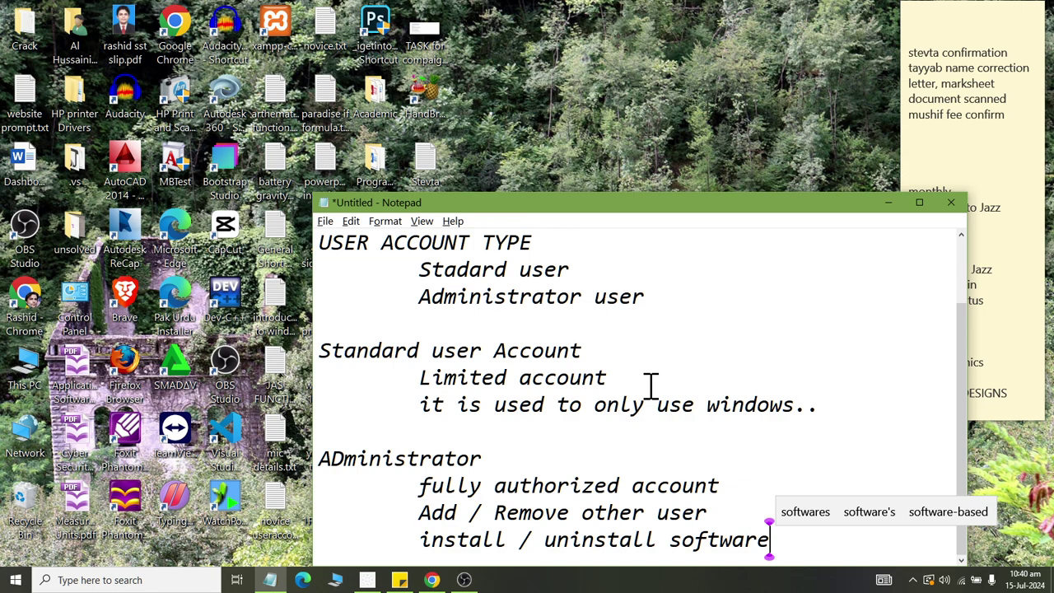
Add 'change System Security Settings' as the fourth administrator point, then bring up the Start menu.
key("Return")
key("Tab")
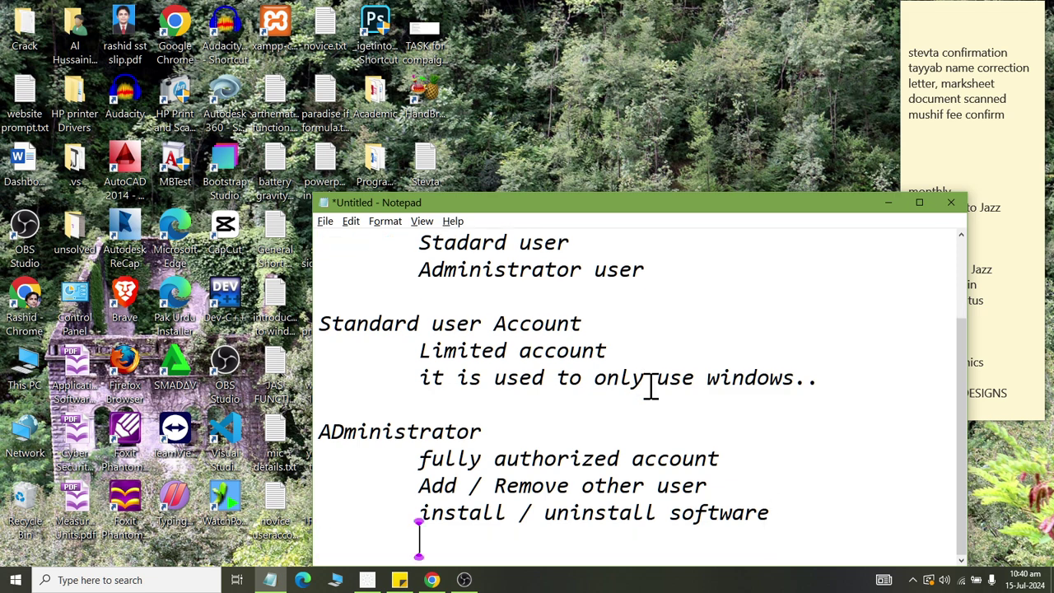
type("change Sust")
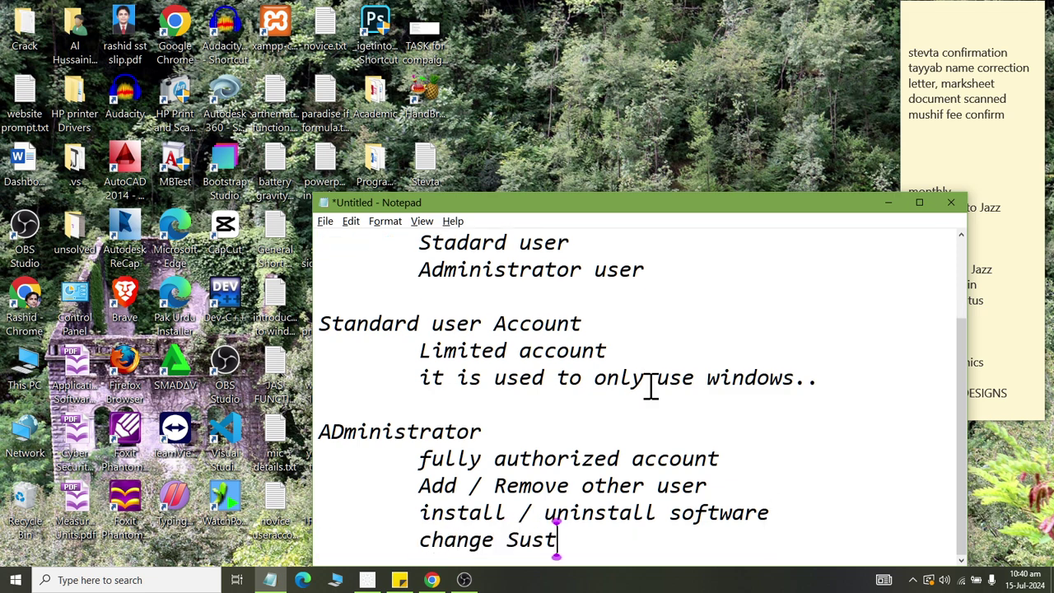
key("BackSpace")
key("BackSpace")
key("BackSpace")
type("ystem Secut")
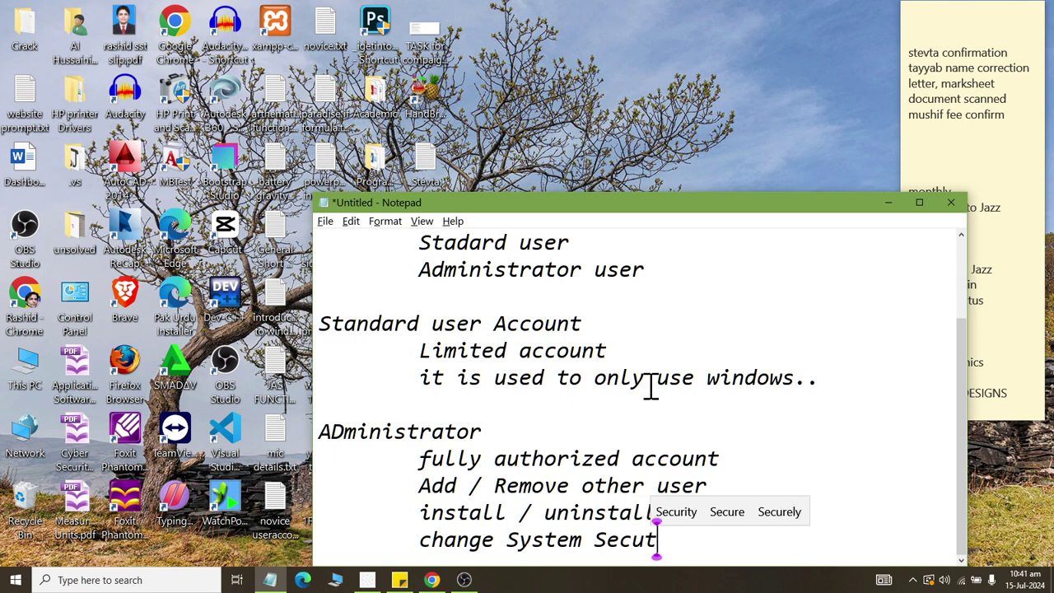
key("BackSpace")
type("rt")
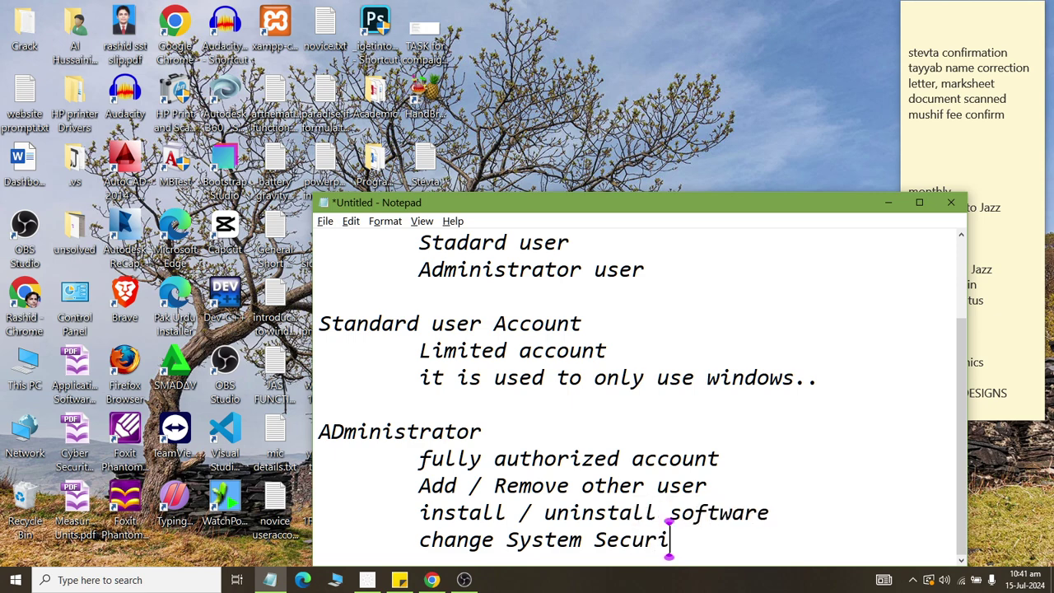
key("BackSpace")
type("ity Settings")
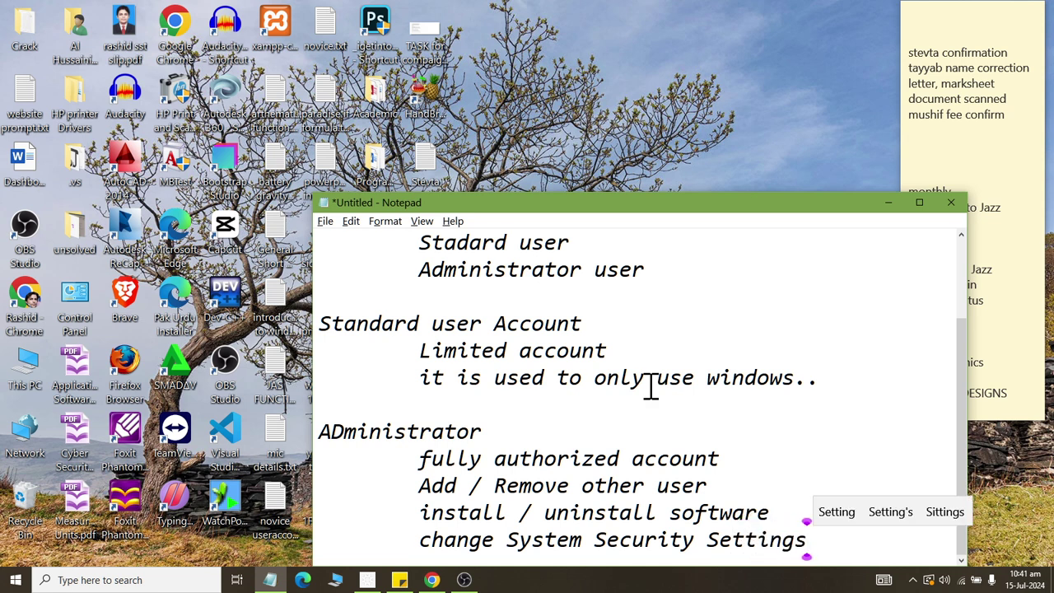
key("Return")
key("Tab")
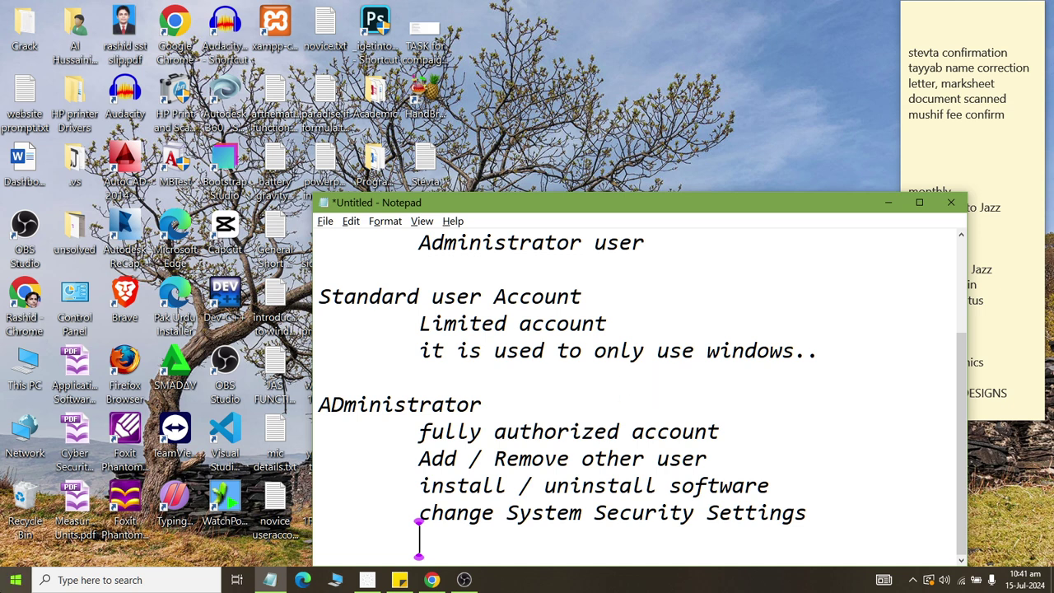
left_click(15, 579)
Look at the signed-in user's account options in the Start menu, then dismiss them.
left_click(19, 227)
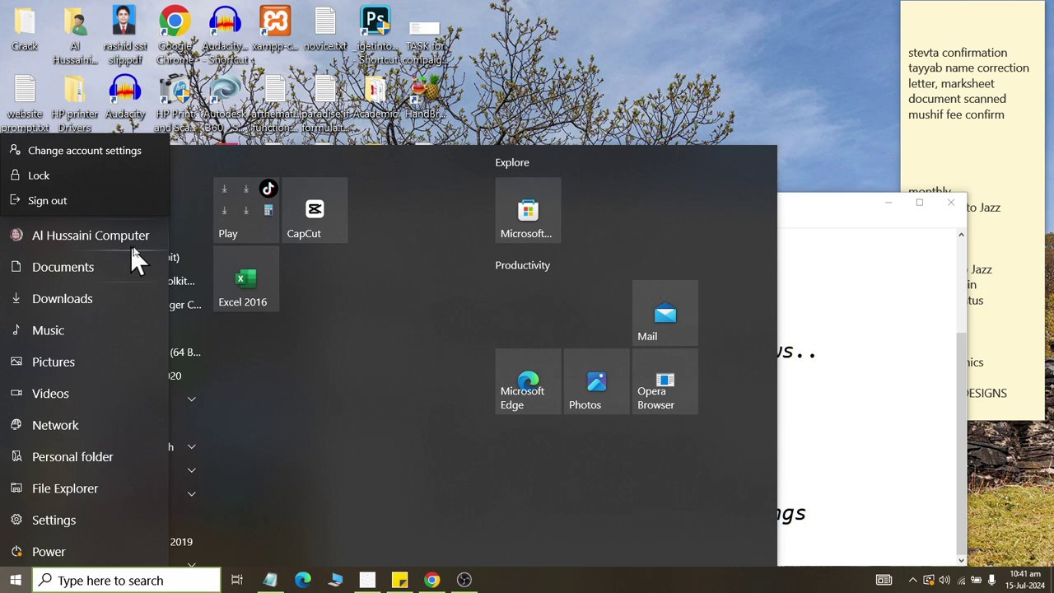
left_click(639, 16)
left_click(638, 15)
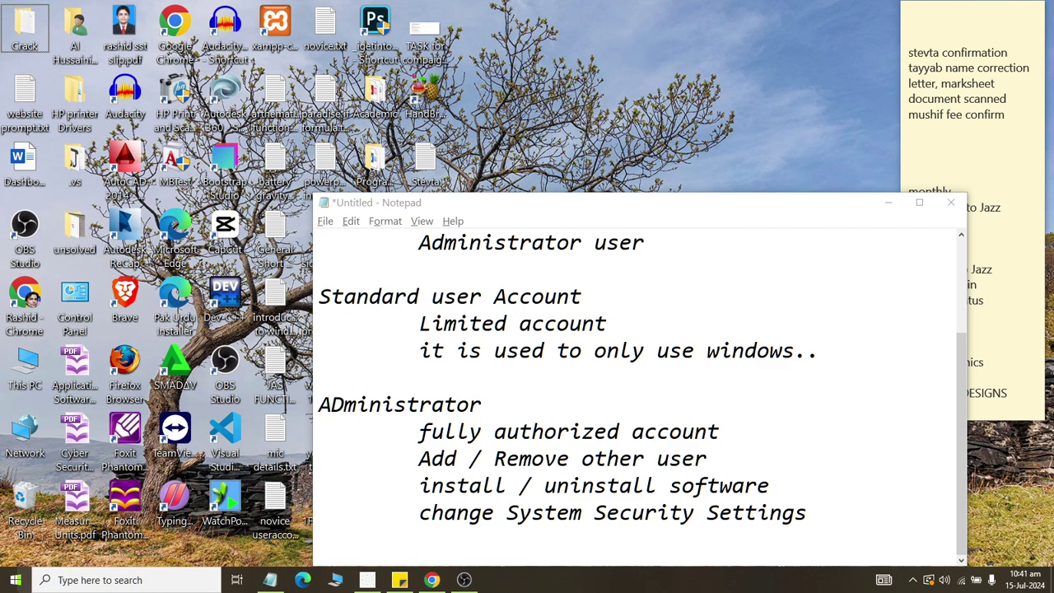
Go to Settings > Accounts > Your info and scroll through the account details.
left_click(15, 579)
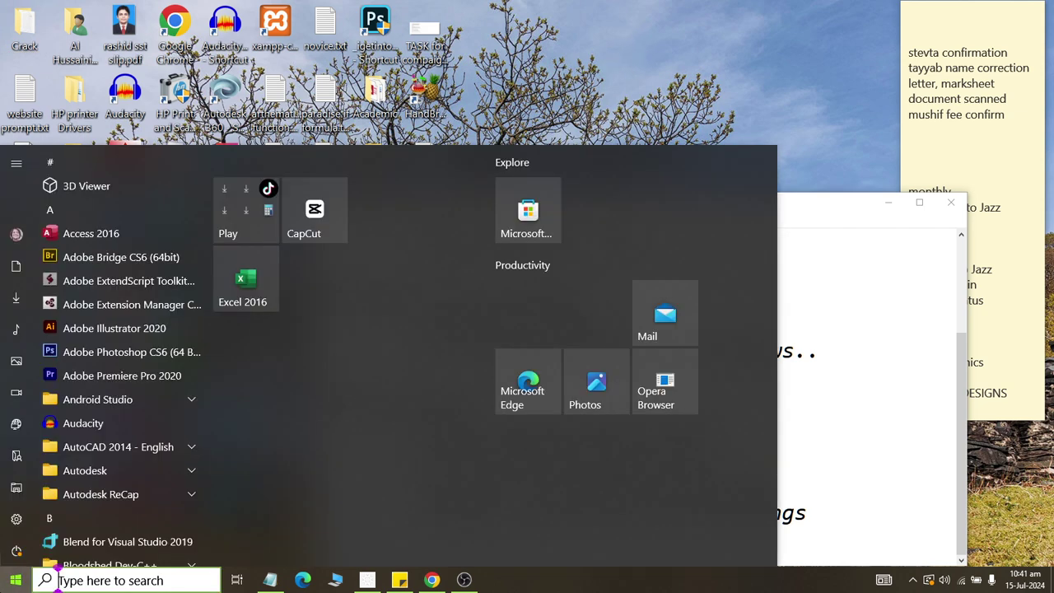
left_click(12, 522)
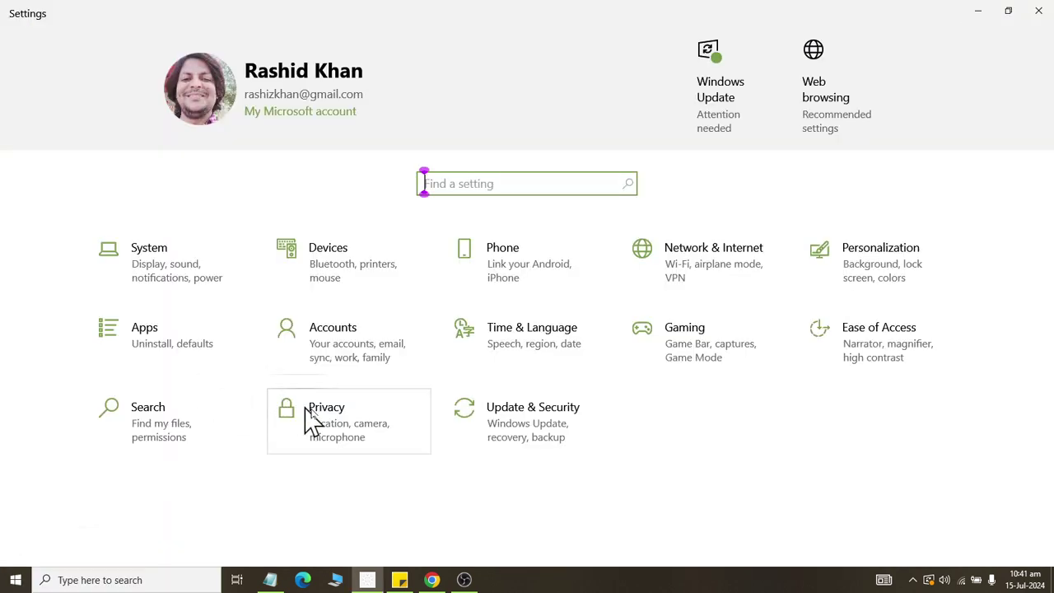
left_click(352, 338)
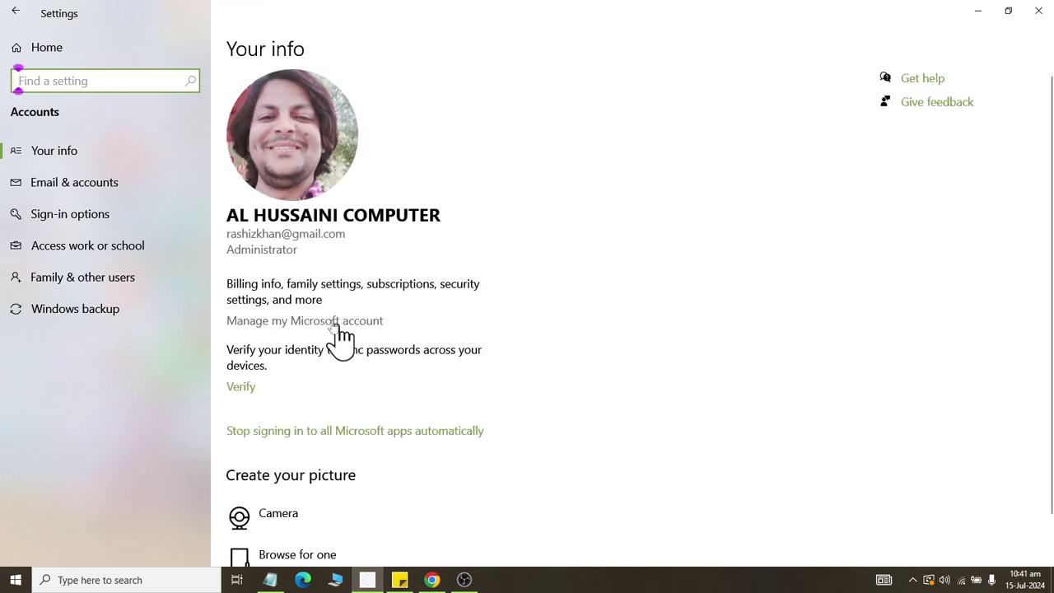
left_click(69, 158)
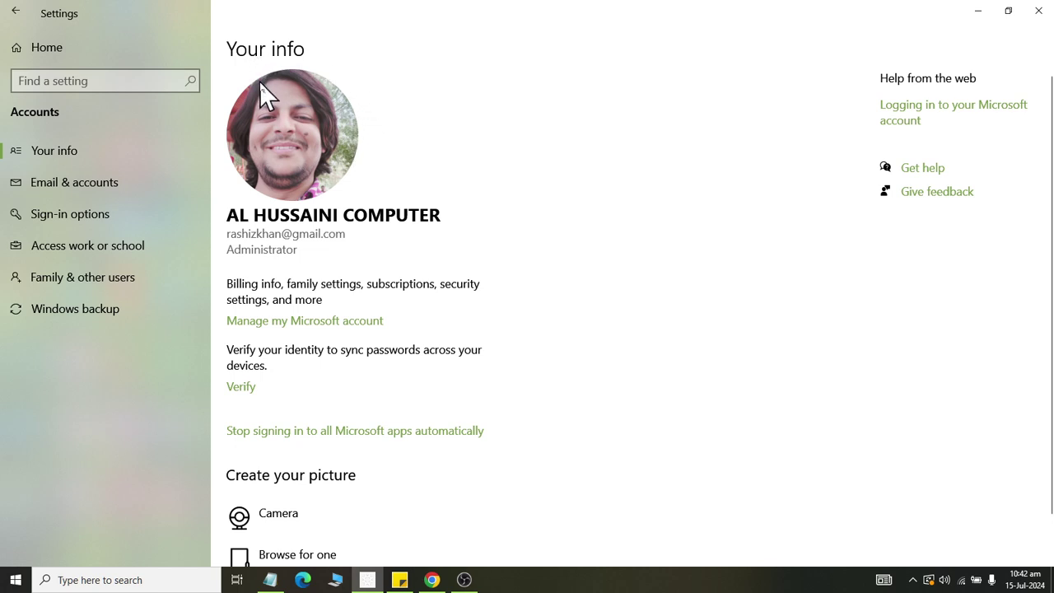
scroll(345, 173, "down", 1)
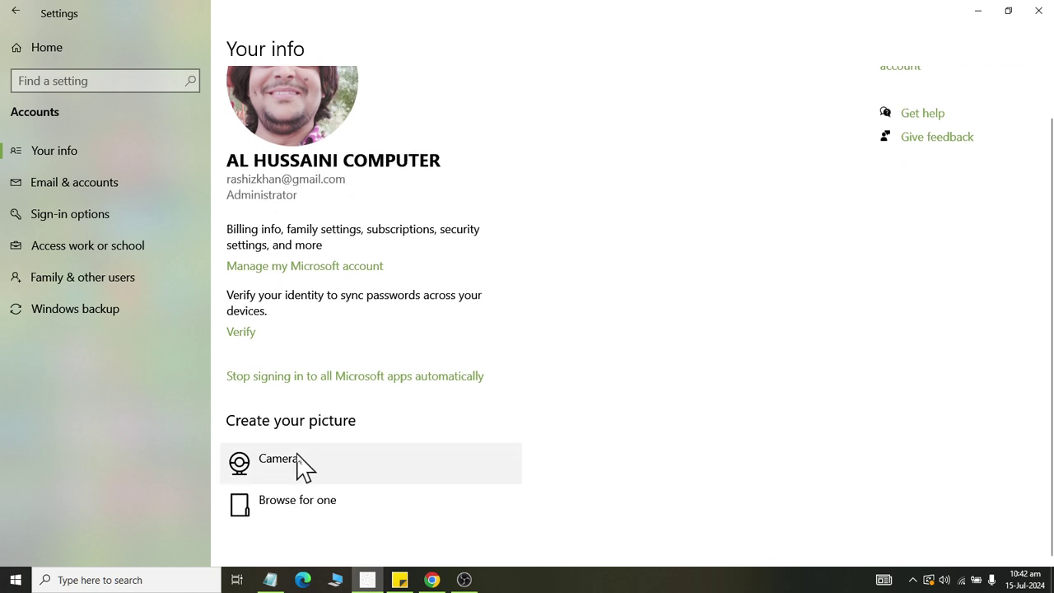
left_click(265, 463)
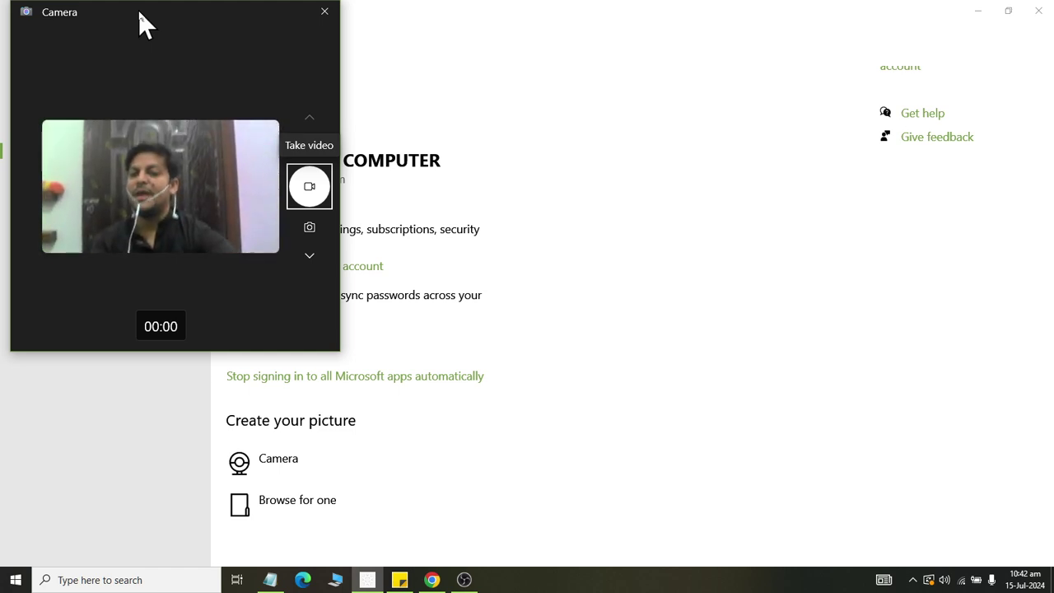
left_click(309, 204)
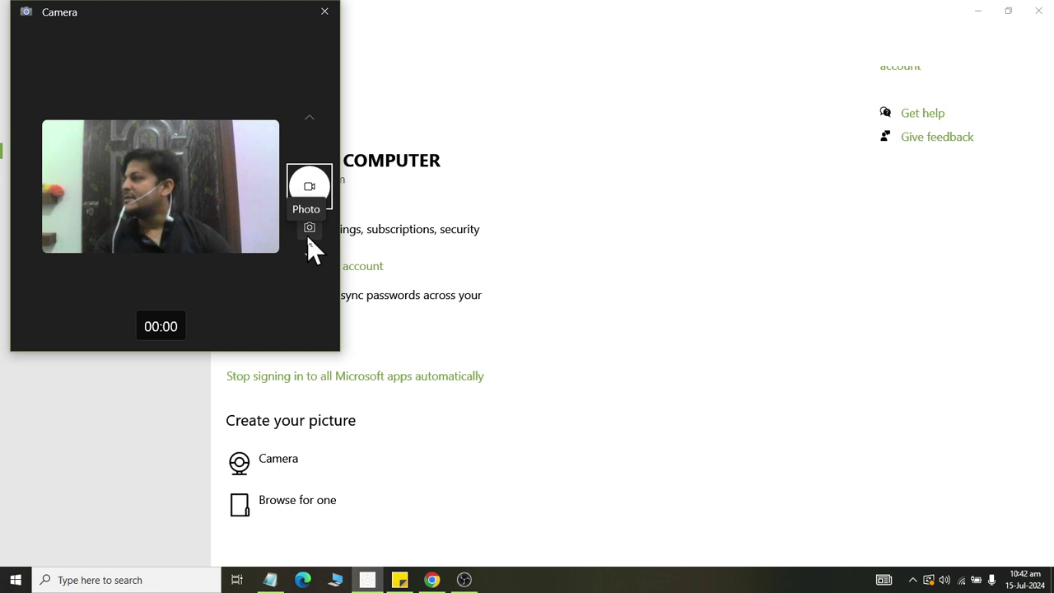
left_click(324, 12)
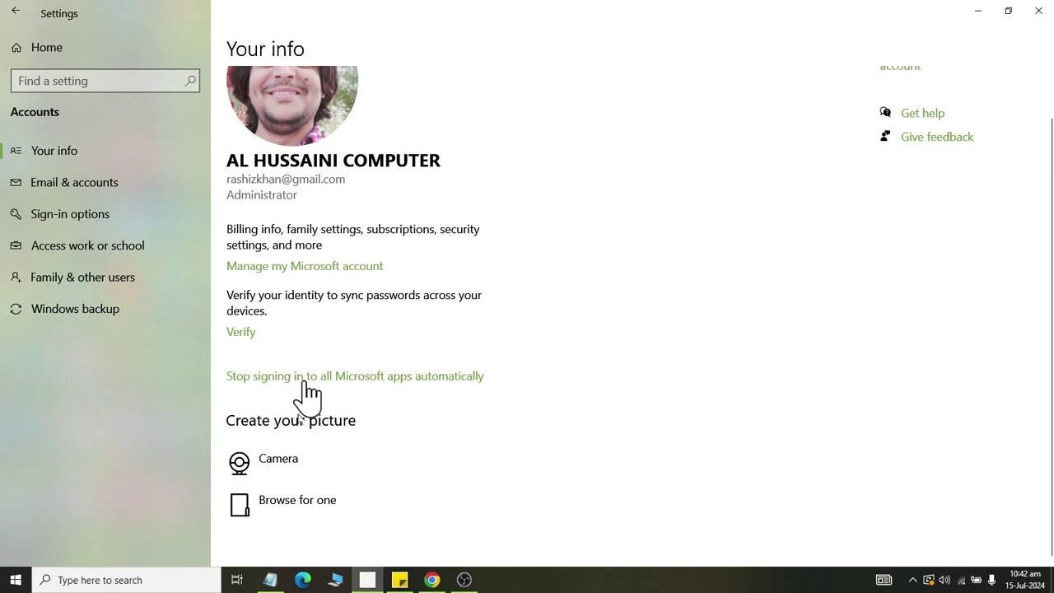
Browse Camera Roll and 11zon_compressed, select Dell 6230 Laptop.jpeg, then cancel the picture change.
left_click(303, 527)
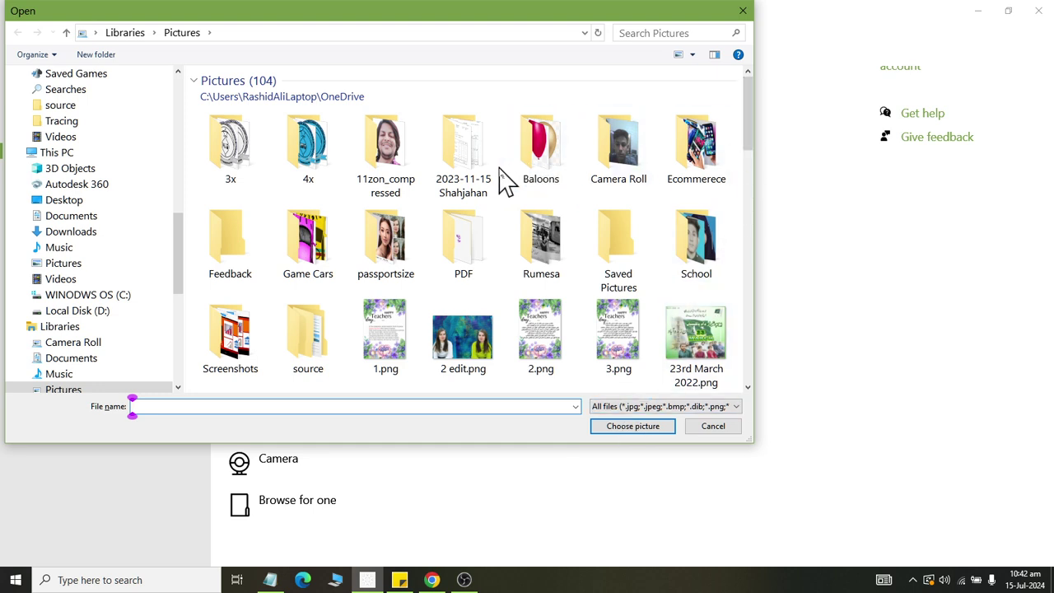
double_click(623, 180)
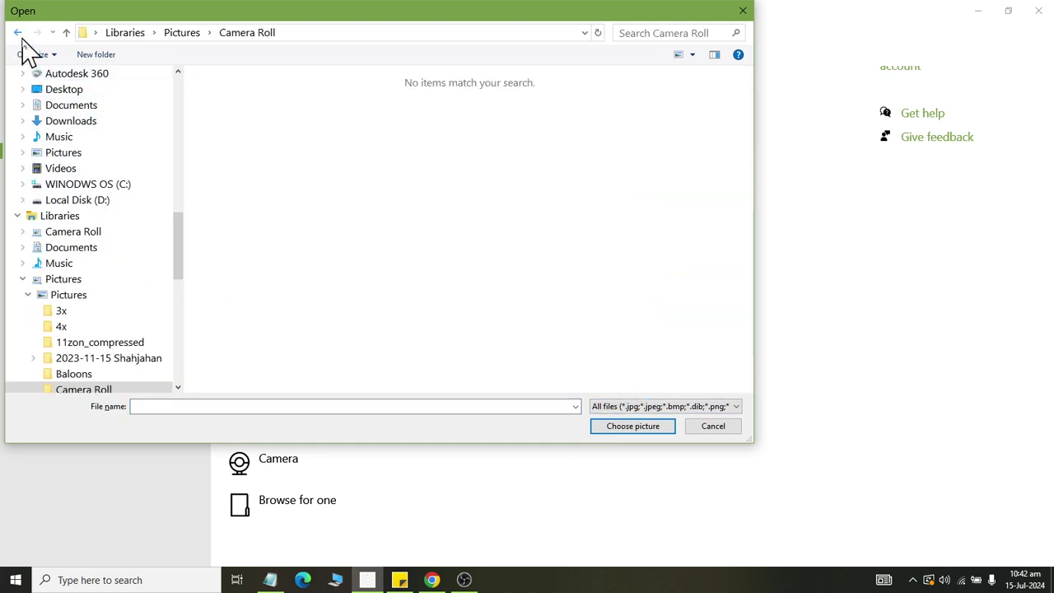
left_click(18, 33)
double_click(415, 183)
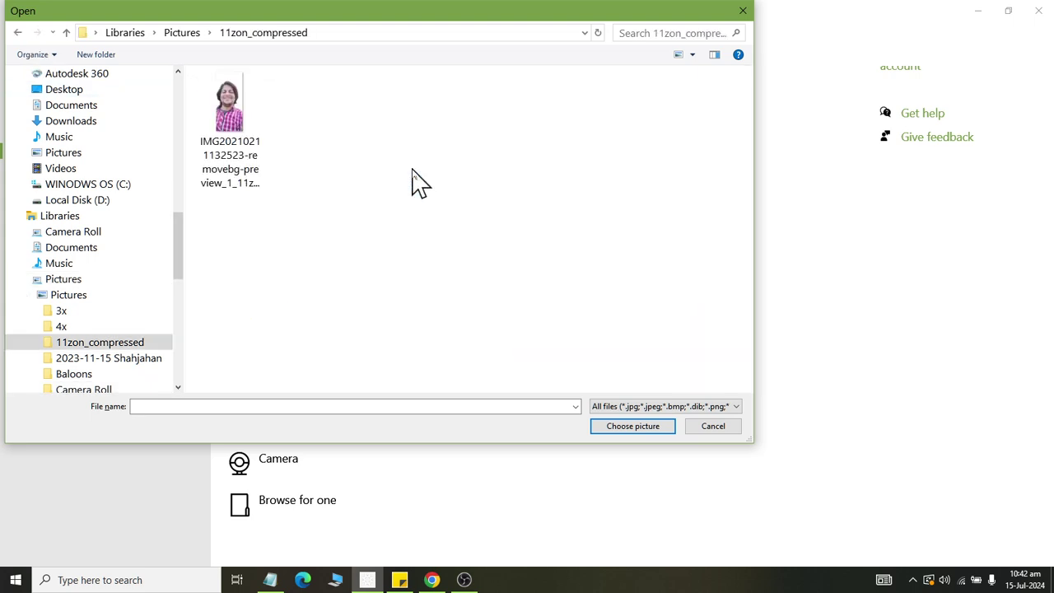
left_click(17, 32)
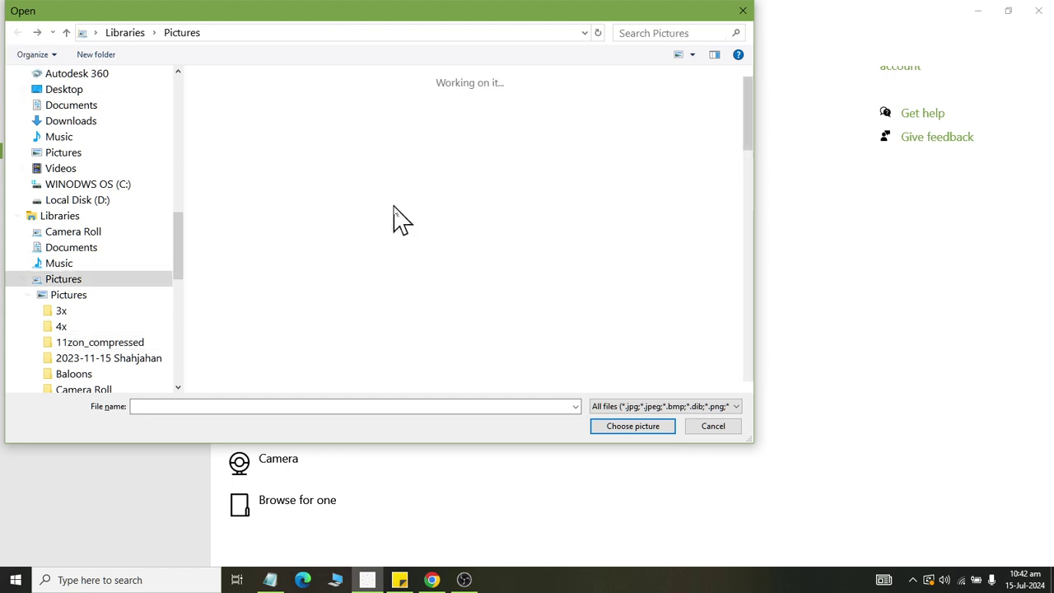
scroll(402, 234, "down", 3)
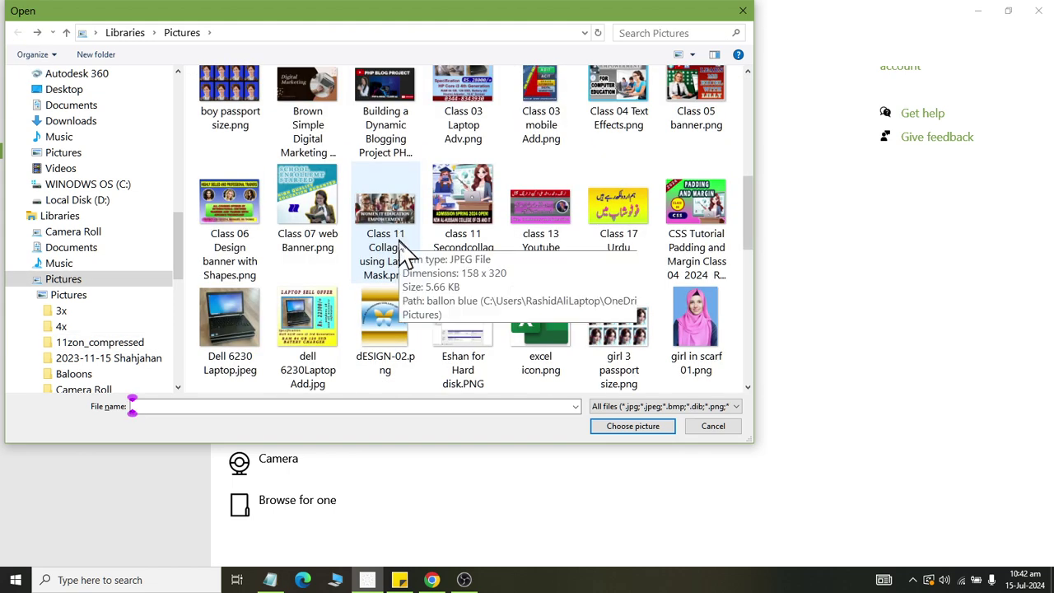
left_click(214, 312)
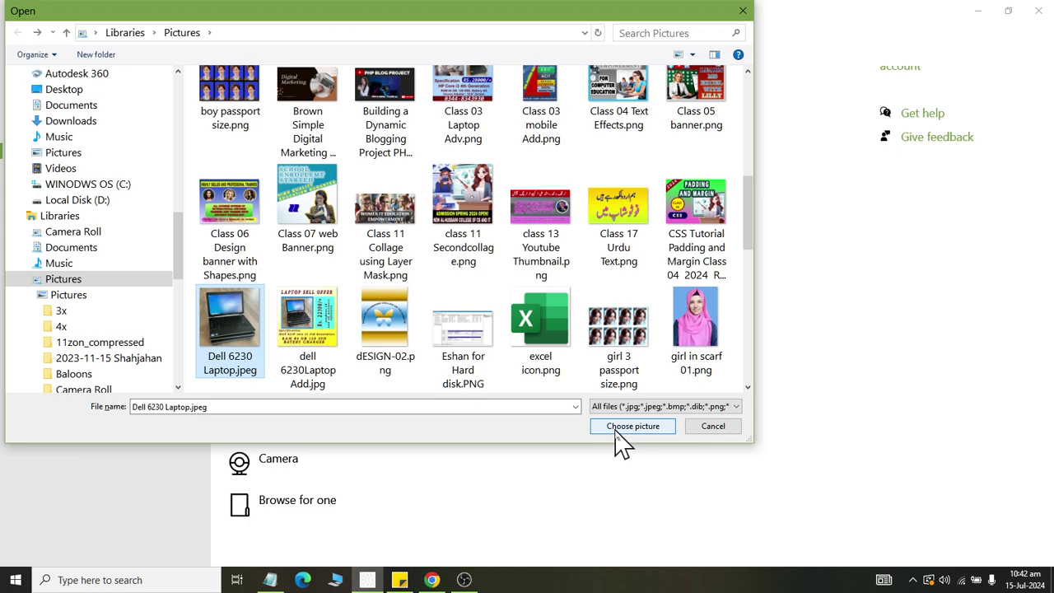
left_click(707, 426)
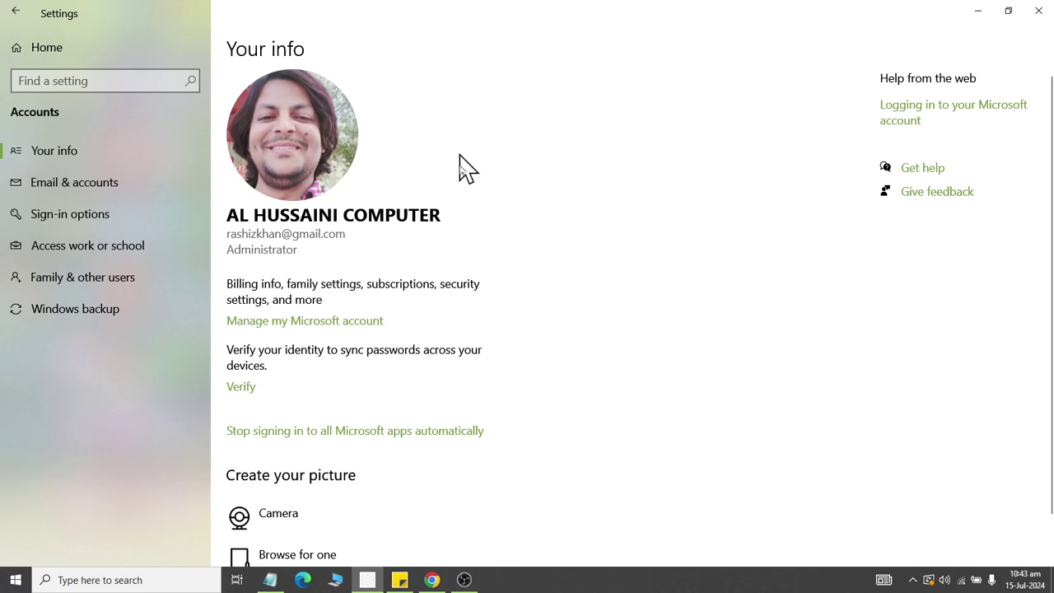
scroll(461, 164, "down", 1)
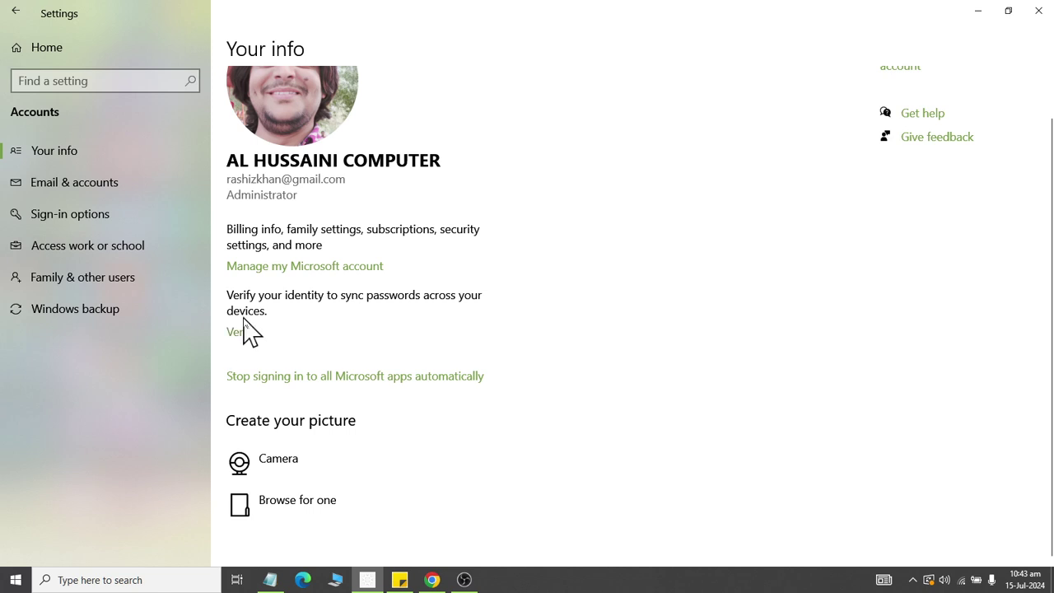
Switch to Email & accounts in the Accounts sidebar.
left_click(98, 189)
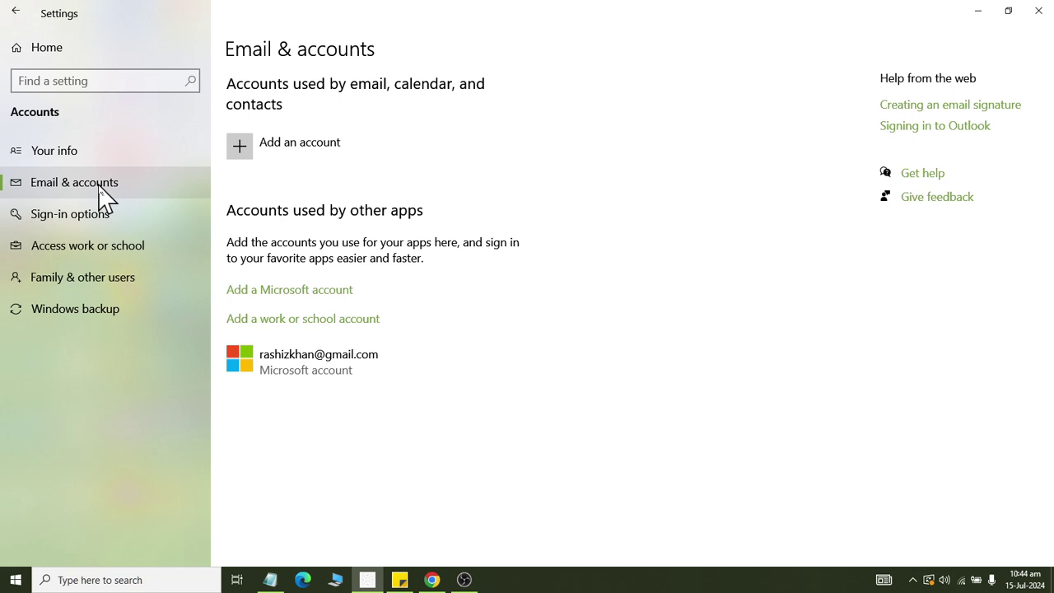
left_click(239, 146)
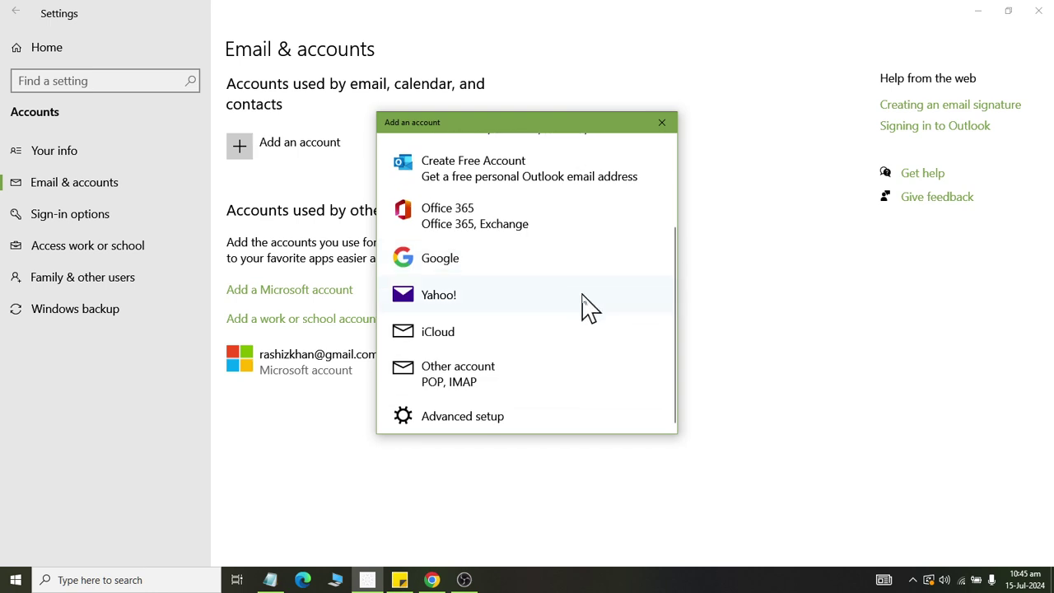
scroll(583, 307, "up", 3)
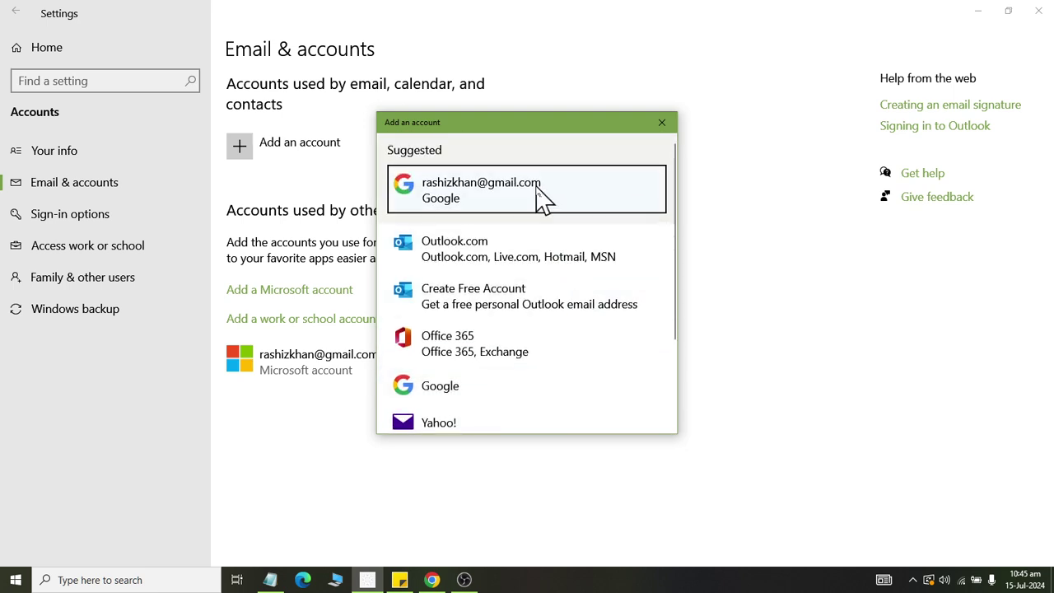
scroll(539, 205, "down", 2)
scroll(536, 214, "down", 2)
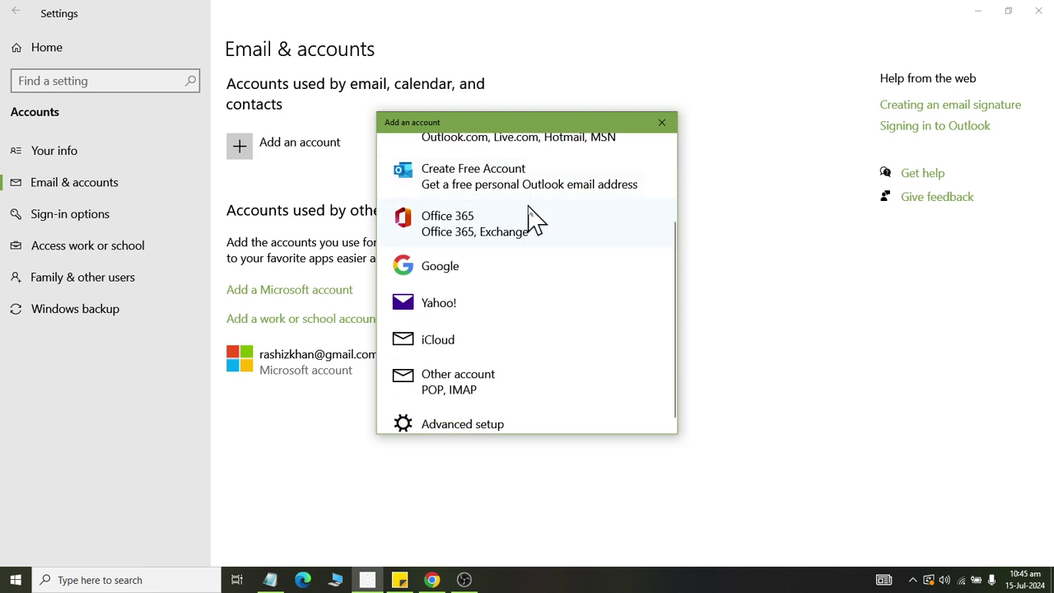
scroll(535, 218, "down", 1)
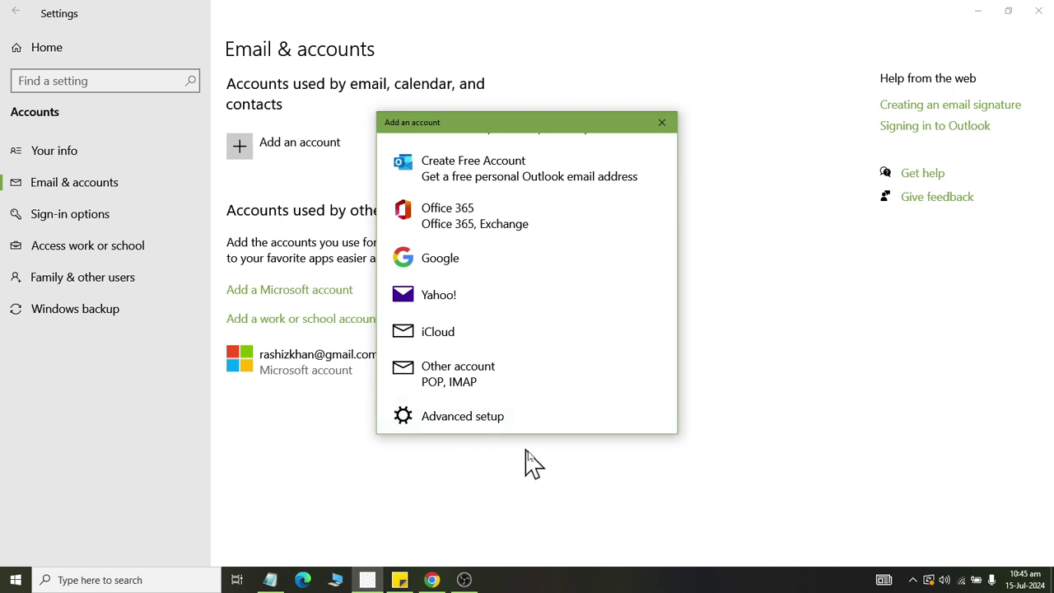
left_click(661, 122)
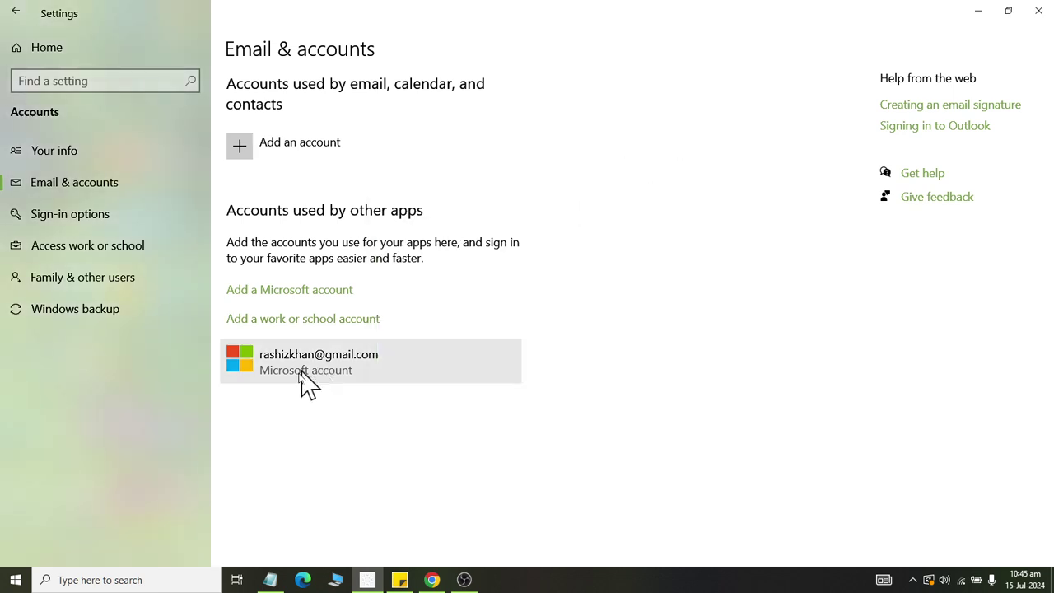
Switch to Access work or school in the Accounts sidebar.
left_click(147, 254)
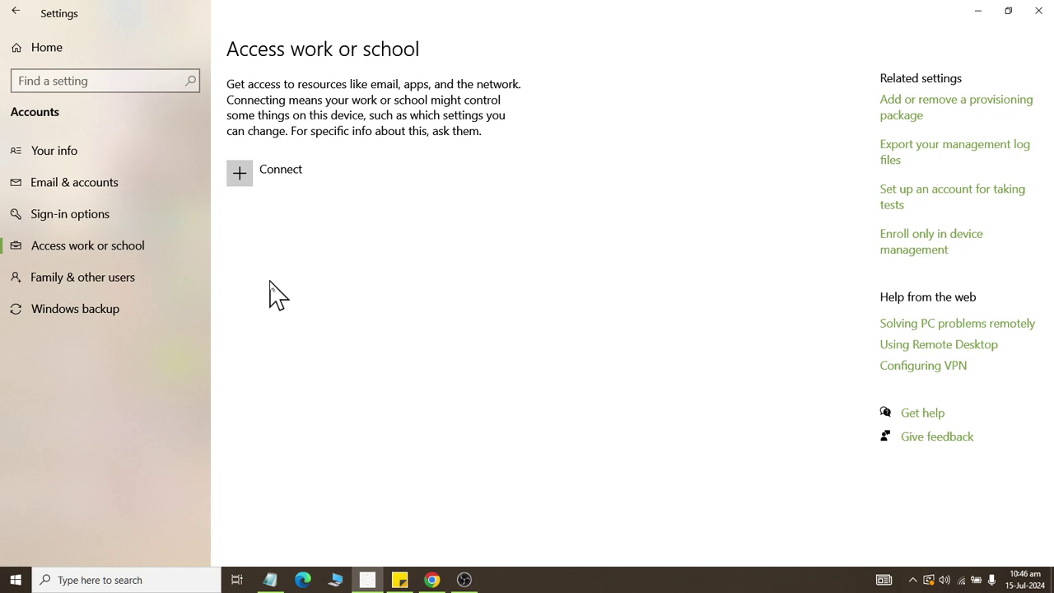
left_click(230, 183)
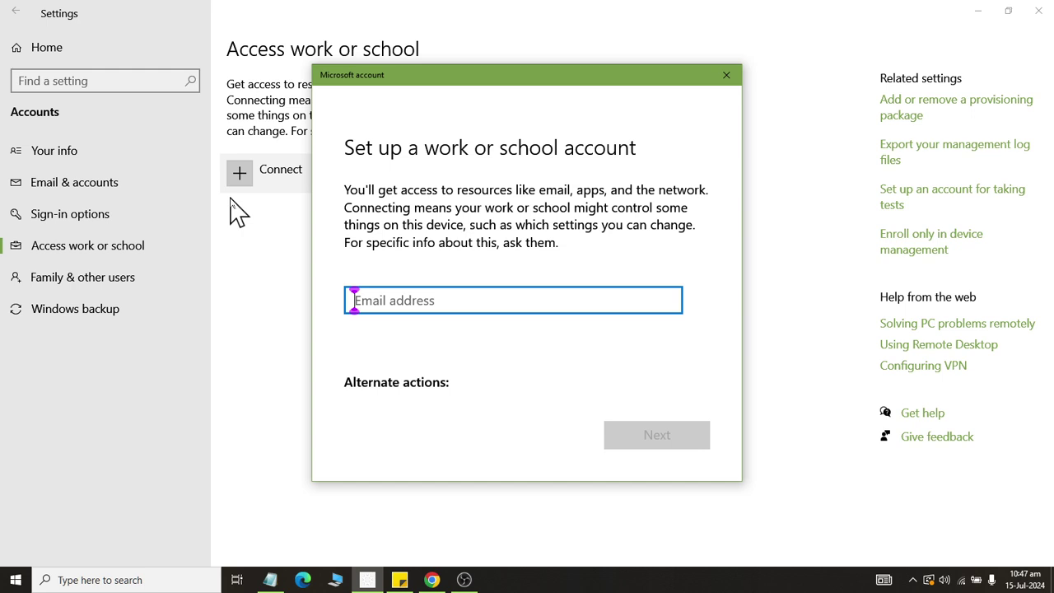
left_click(727, 76)
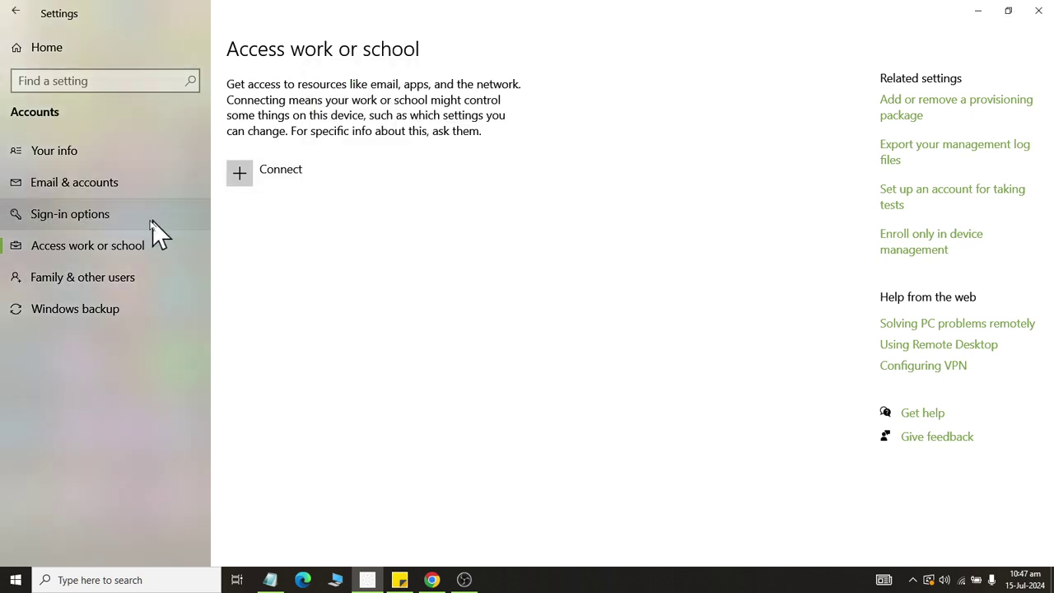
Switch to Family & other users in the Accounts sidebar.
left_click(119, 278)
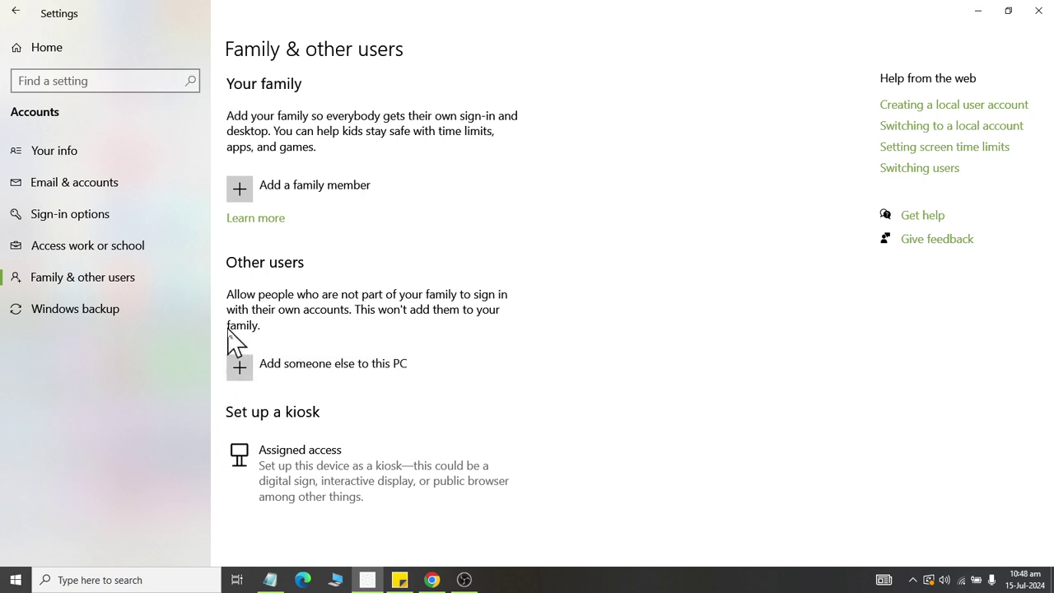
Add a family member by entering the child's Gmail address, then choose to sign up for a new account.
left_click(240, 194)
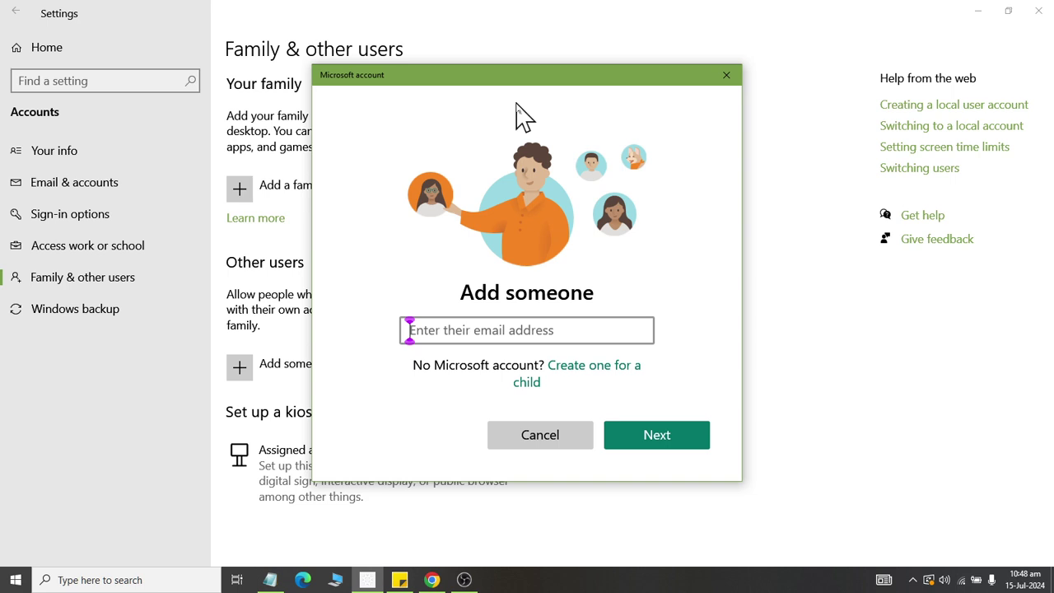
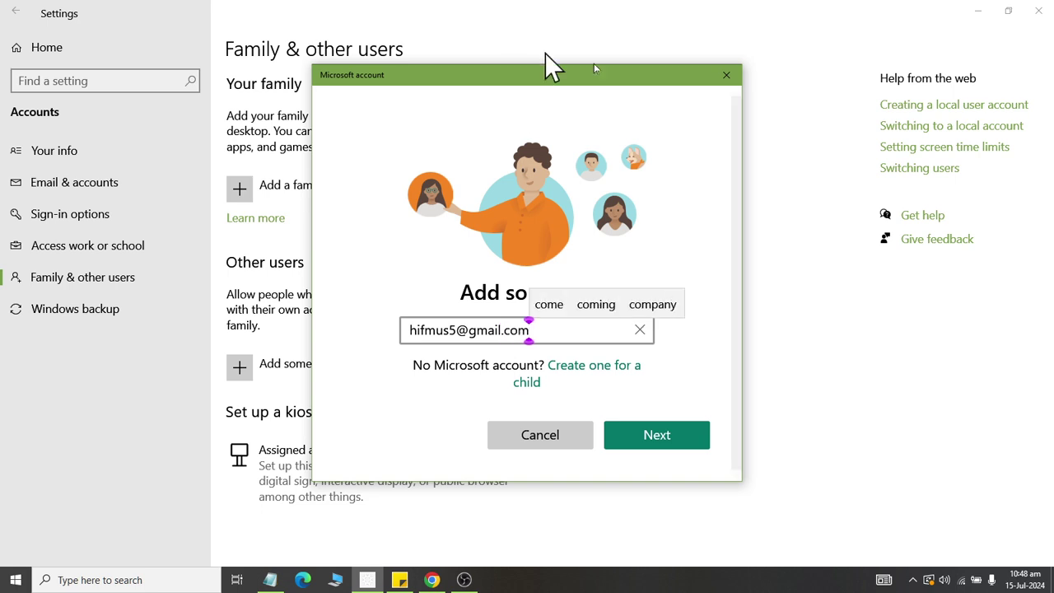
left_click(672, 447)
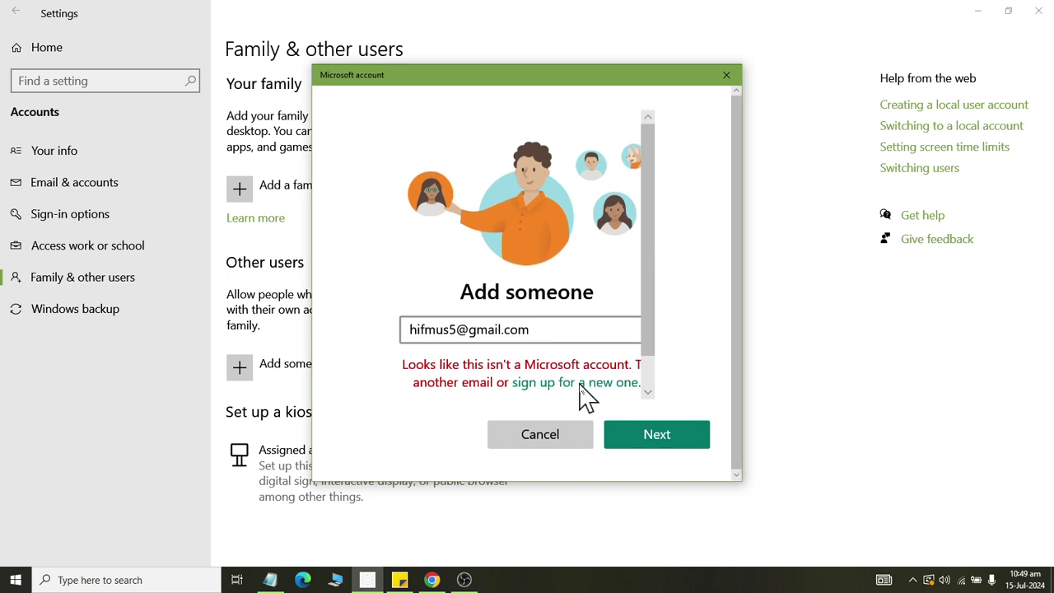
left_click_drag(635, 83, 578, 84)
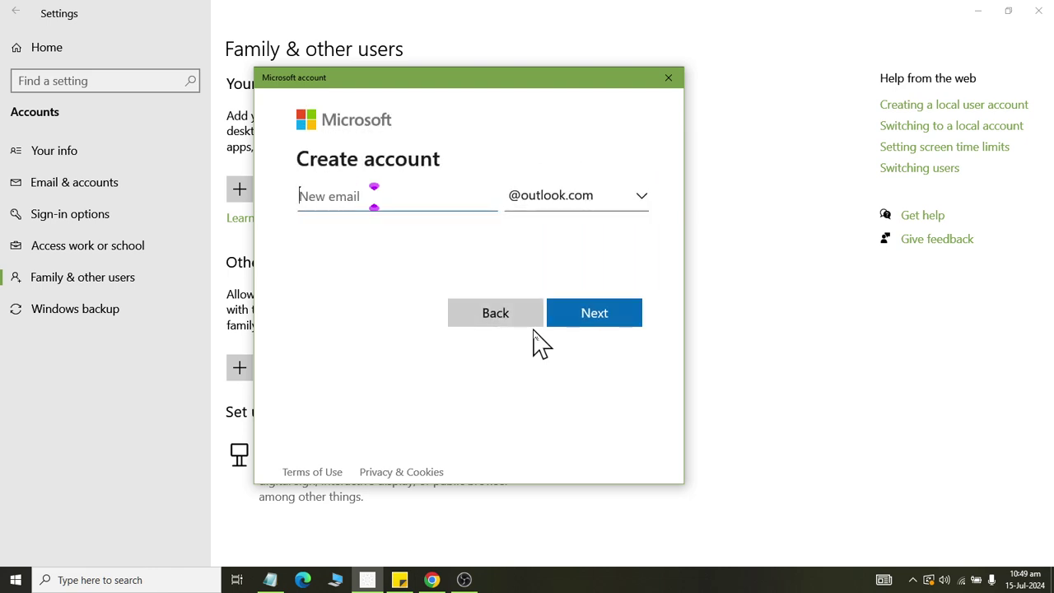
Choose hotmail.com as the domain for the child's new e-mail address.
left_click(630, 196)
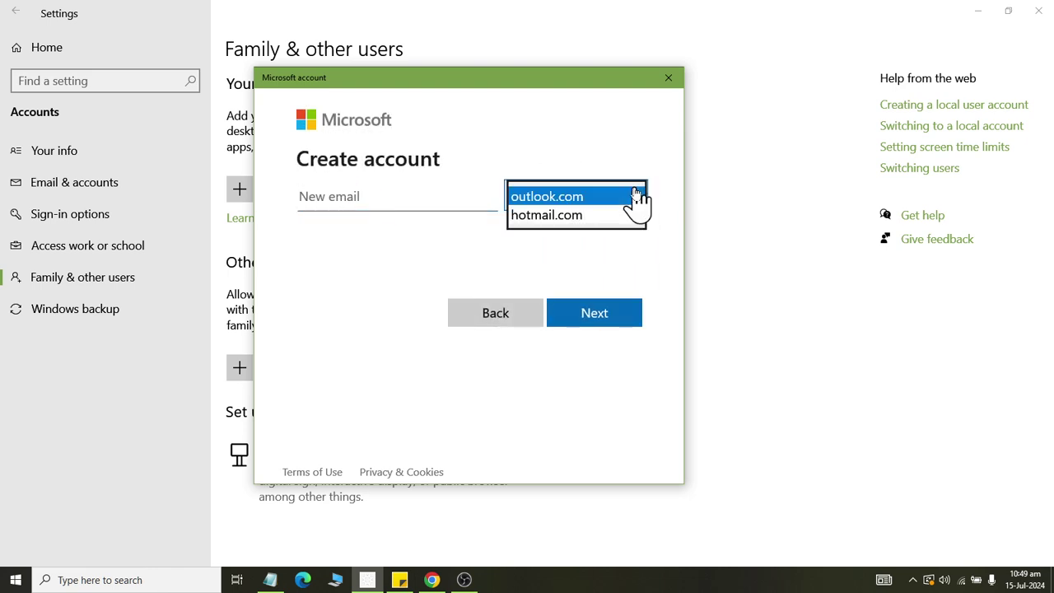
left_click(588, 218)
left_click(590, 201)
left_click(581, 195)
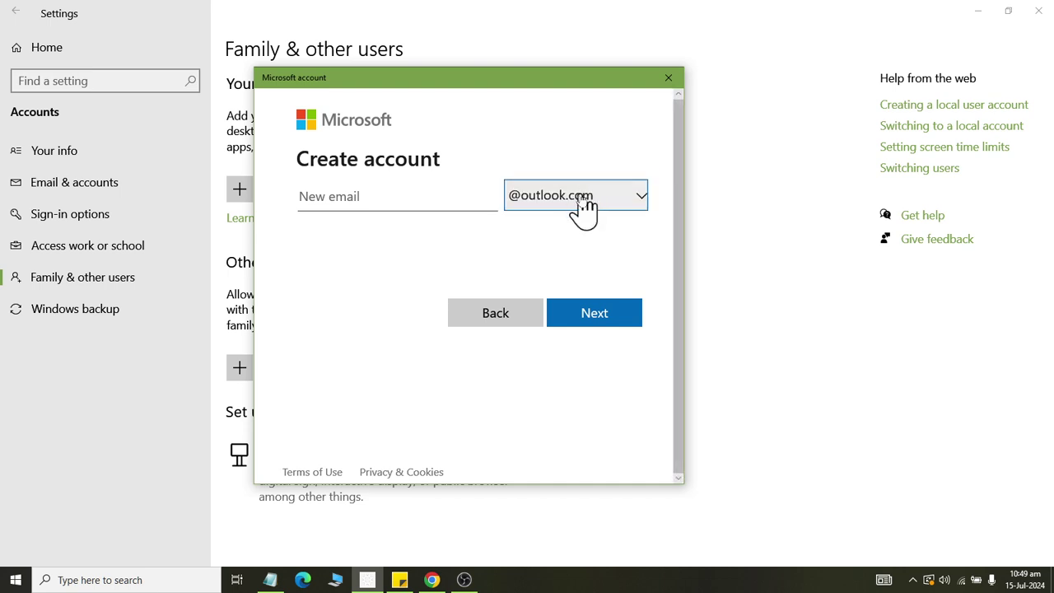
left_click(583, 206)
left_click(586, 218)
left_click(384, 198)
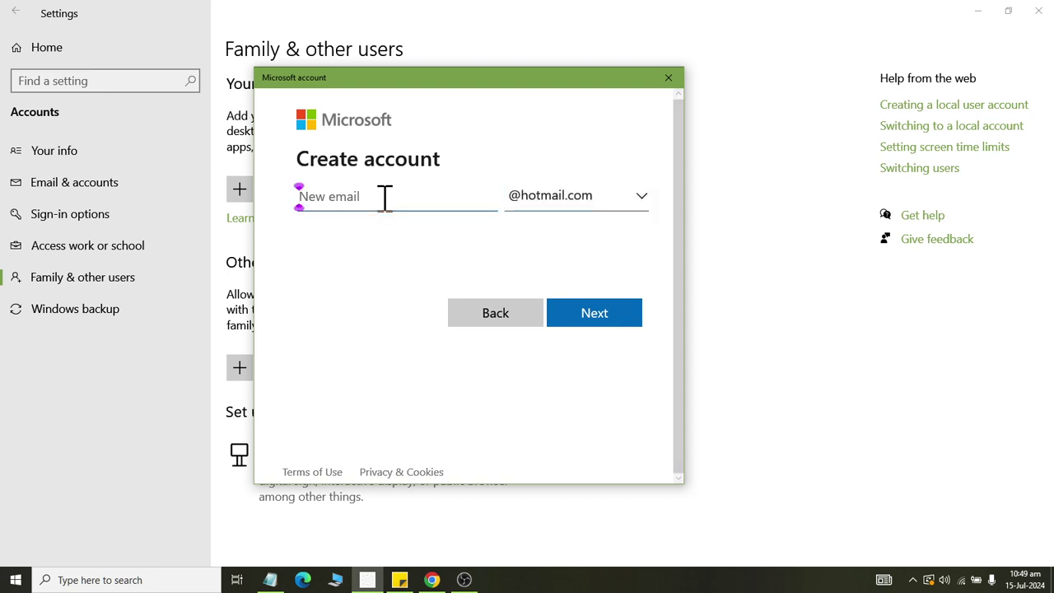
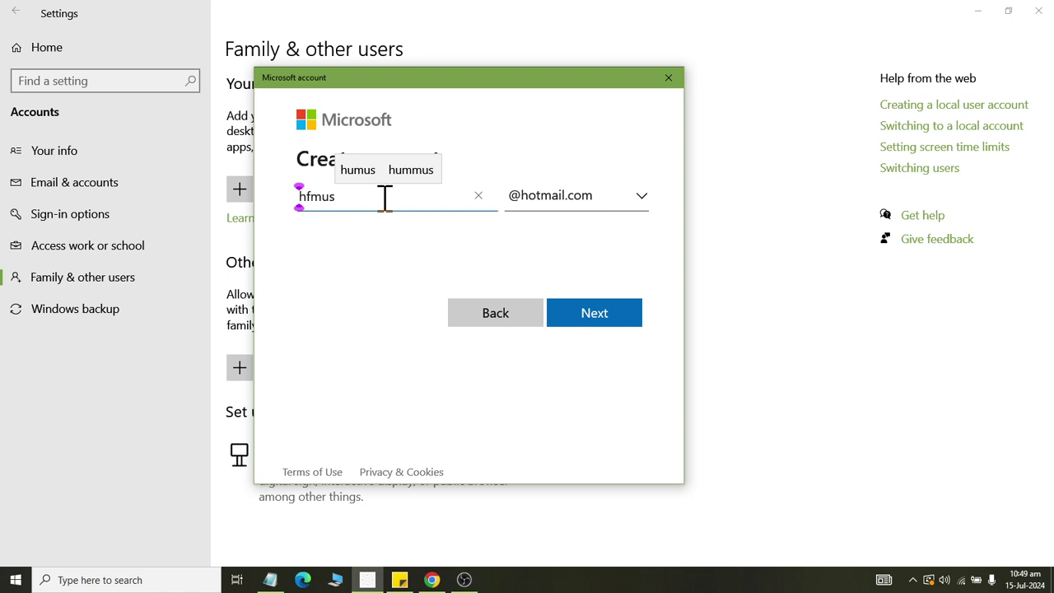
key("BackSpace")
key("BackSpace")
key("BackSpace")
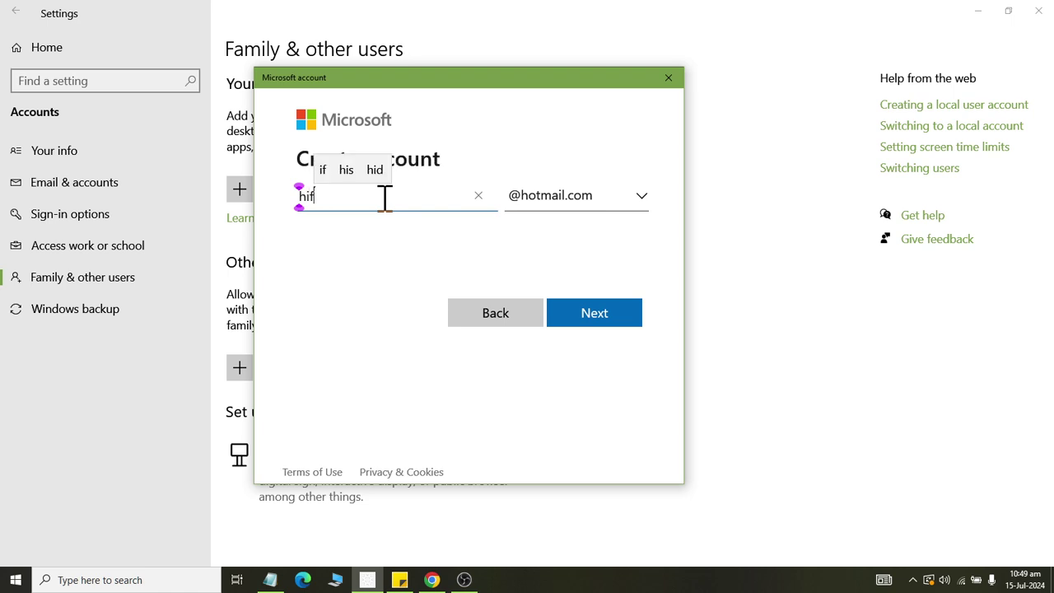
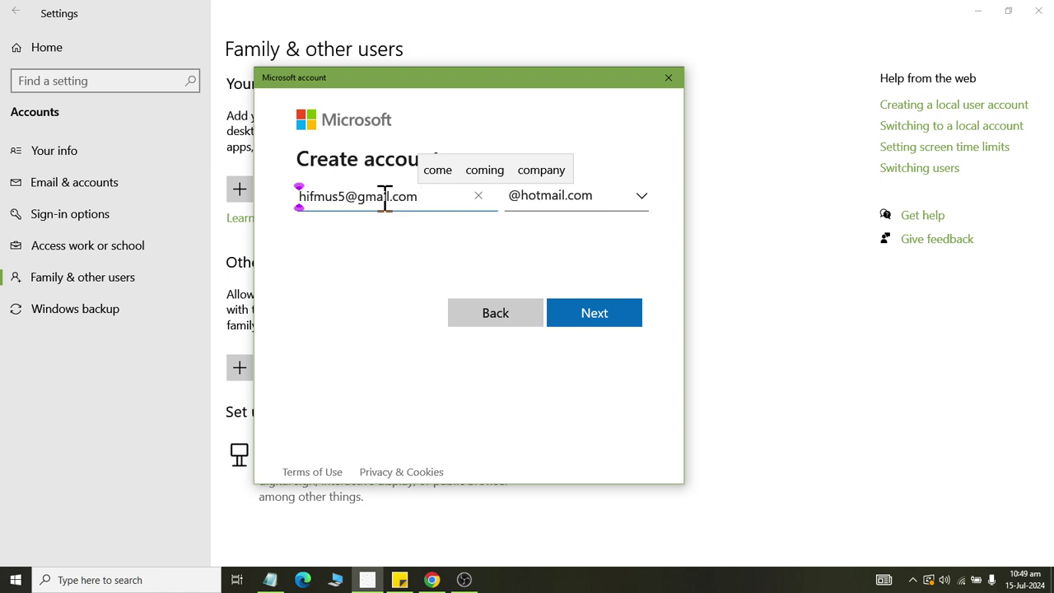
left_click(616, 315)
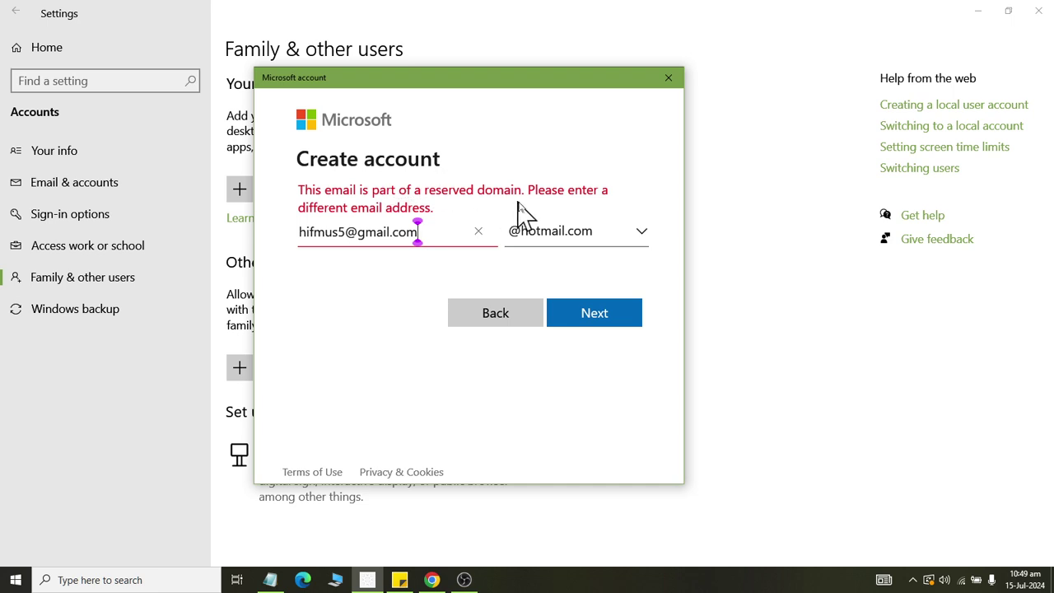
key("BackSpace")
key("BackSpace")
key("BackSpace")
key("BackSpace")
key("BackSpace")
key("BackSpace")
key("BackSpace")
key("BackSpace")
key("BackSpace")
key("BackSpace")
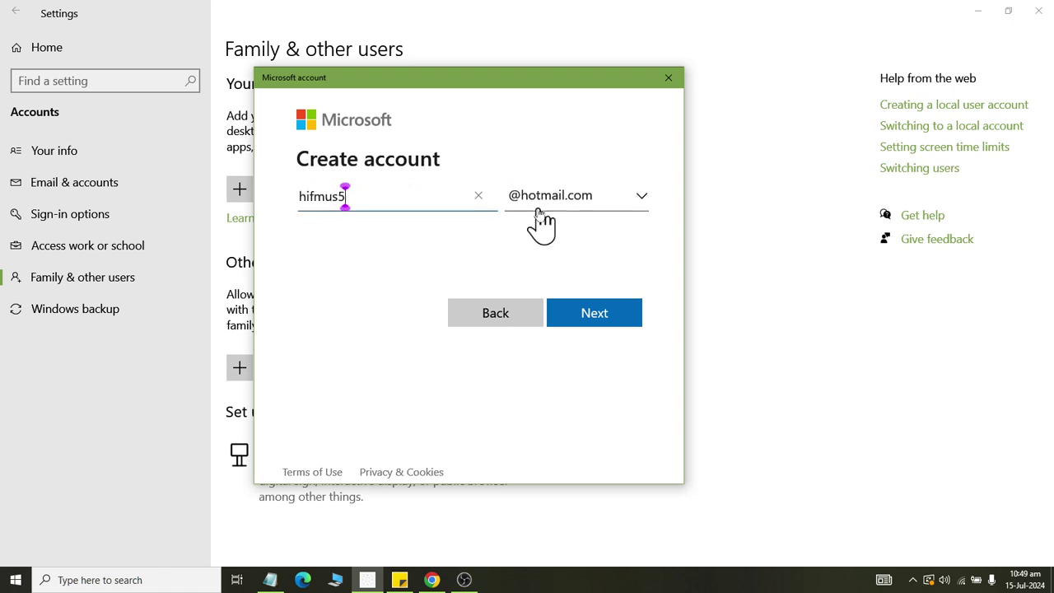
left_click(625, 317)
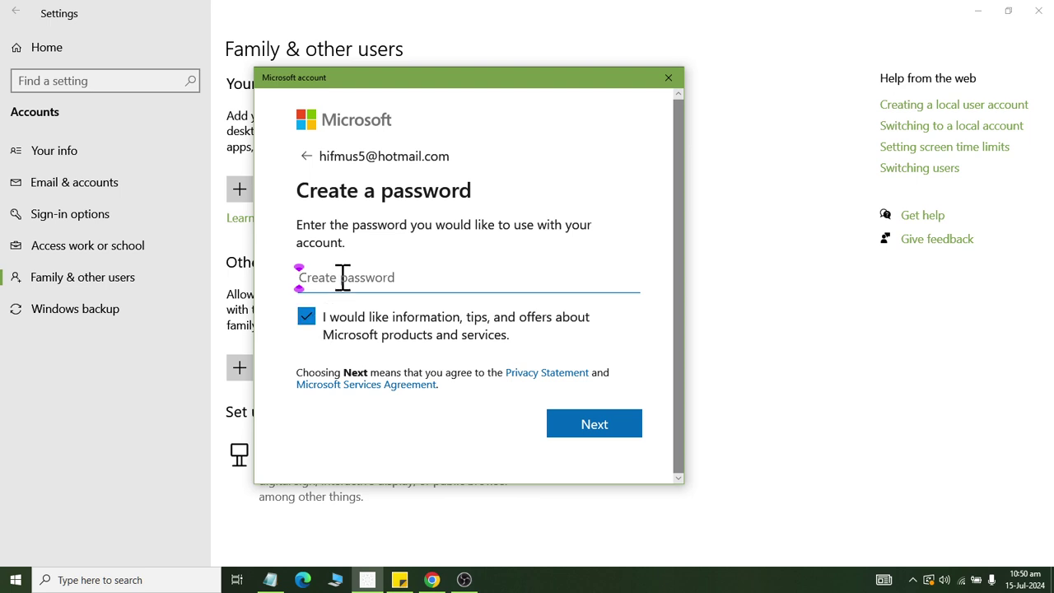
type("*****")
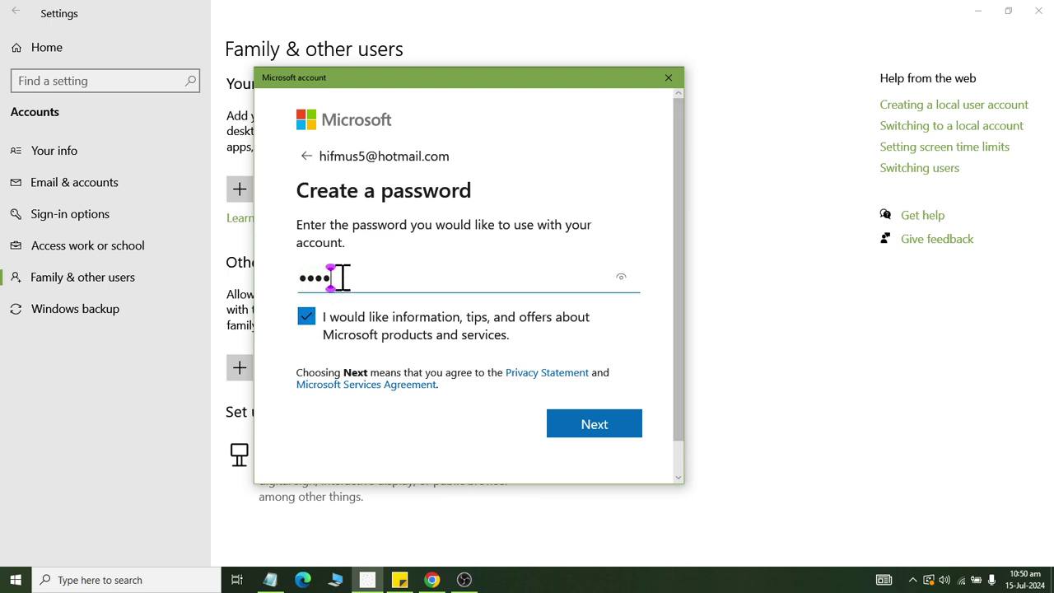
Set the account password and opt out of Microsoft information and offers.
key("BackSpace")
key("BackSpace")
key("BackSpace")
key("BackSpace")
key("BackSpace")
type("*********")
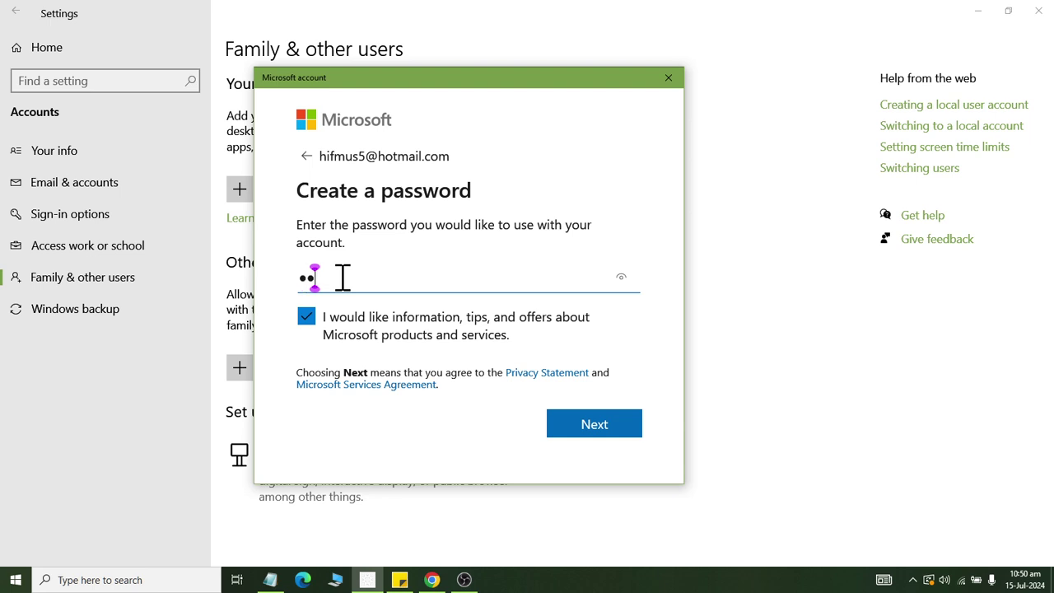
type("**")
left_click(306, 323)
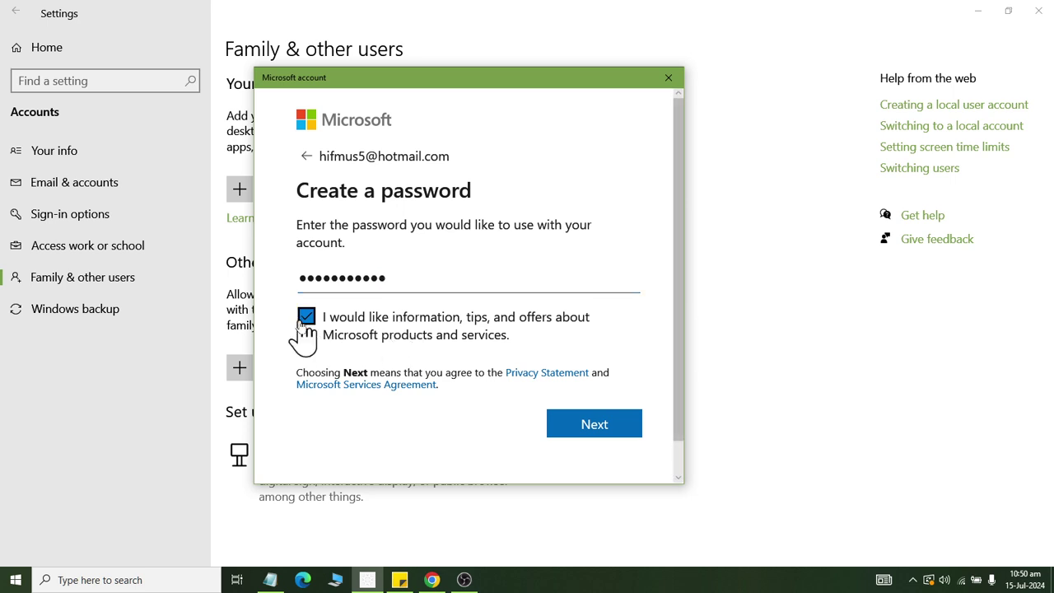
left_click(607, 436)
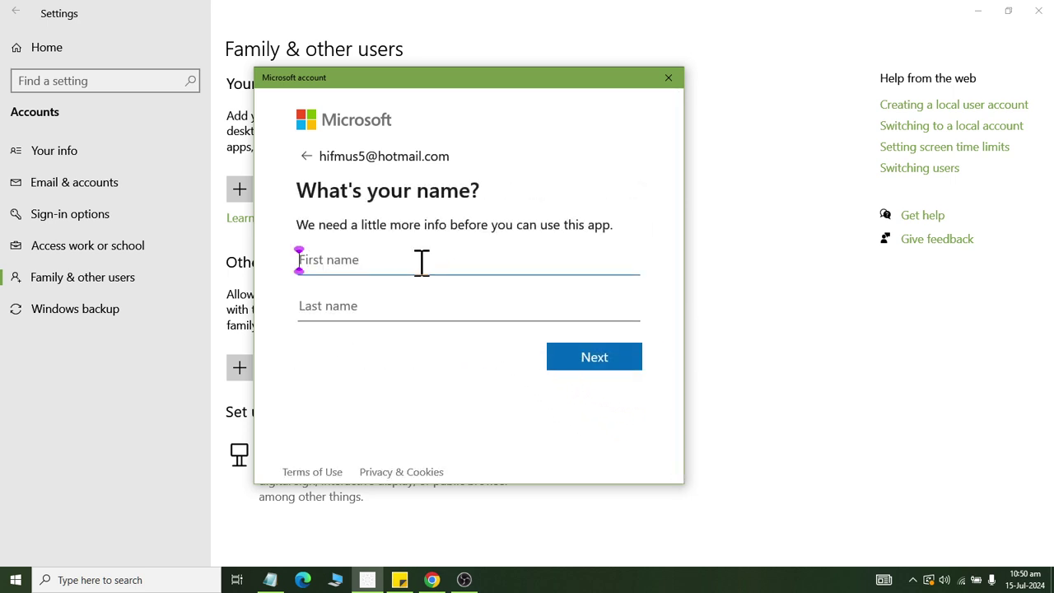
Enter the child's first and last name and continue to the birthdate.
key("Tab")
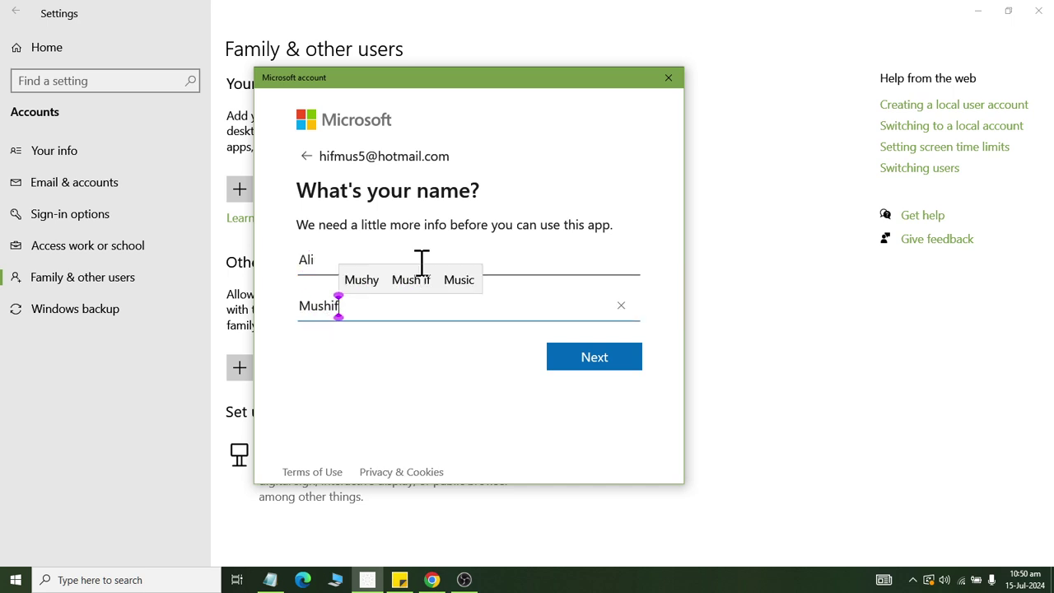
left_click(619, 360)
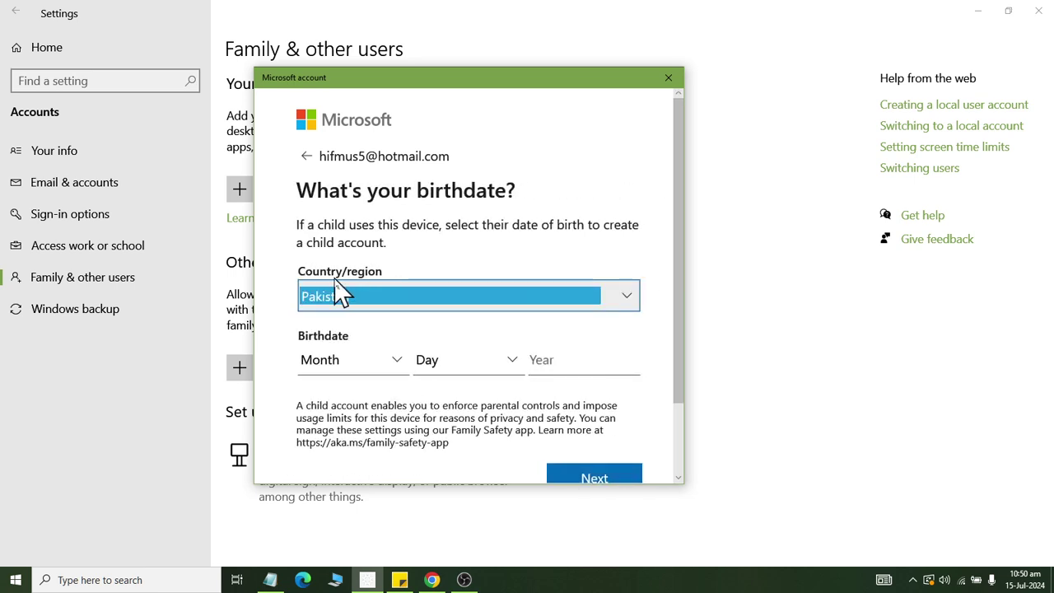
left_click(395, 360)
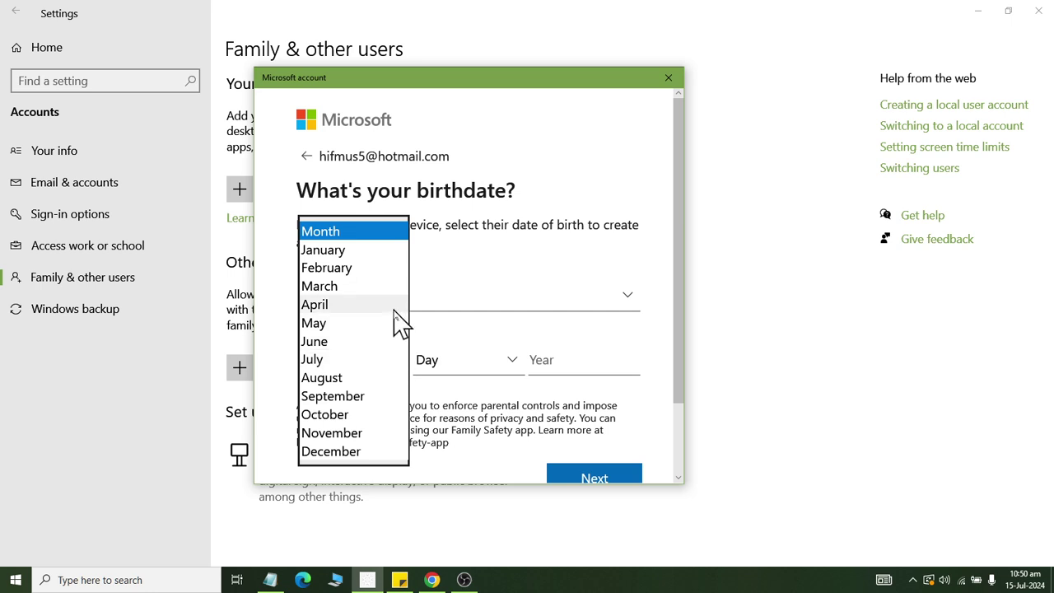
Enter the birthdate as February 10, 2009 and submit it.
left_click(368, 268)
left_click(459, 360)
left_click(455, 287)
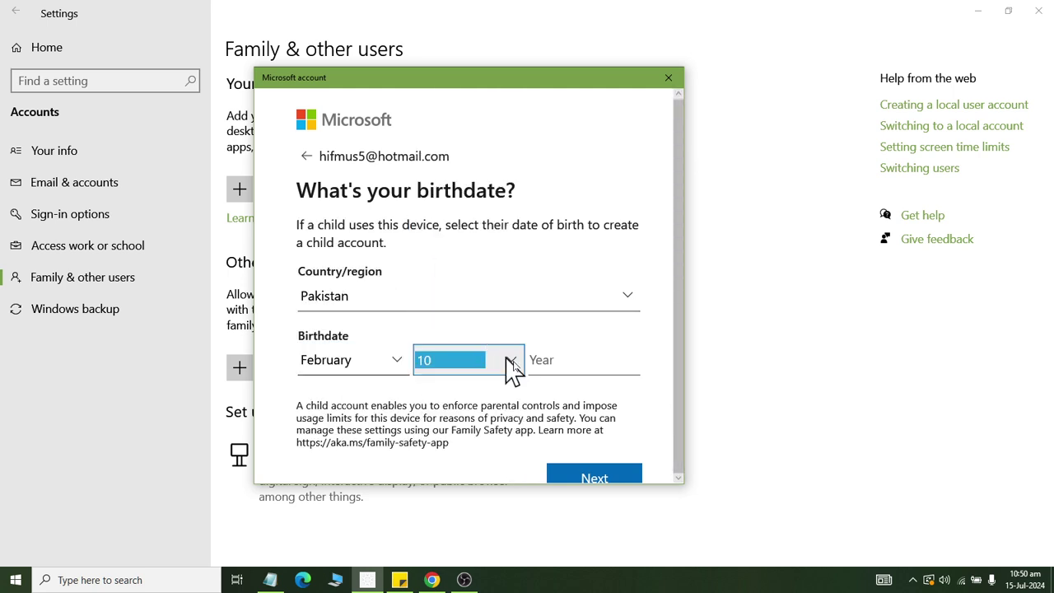
left_click(569, 362)
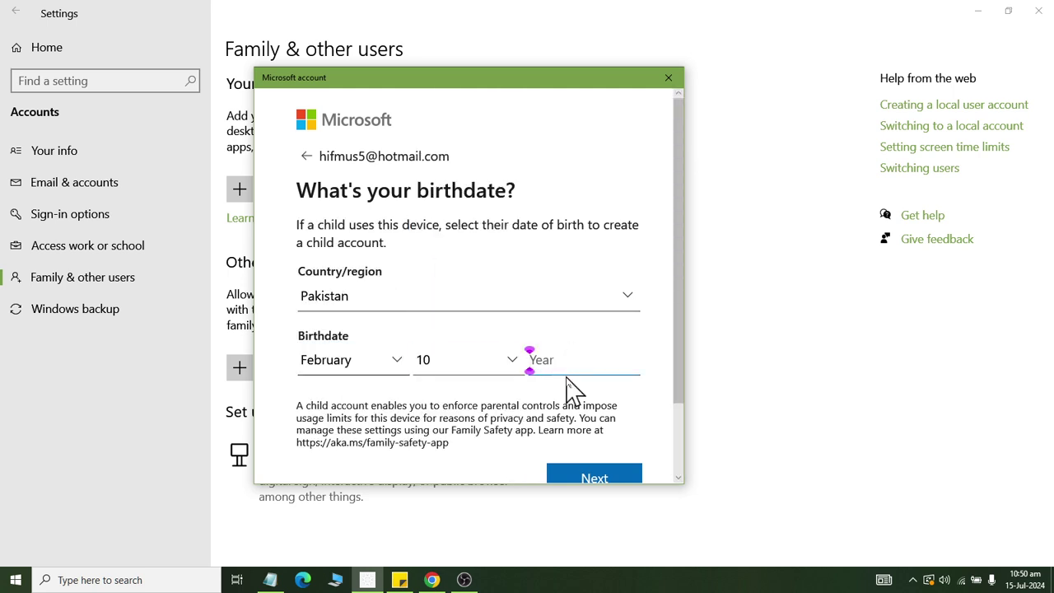
type("2009")
scroll(577, 387, "down", 1)
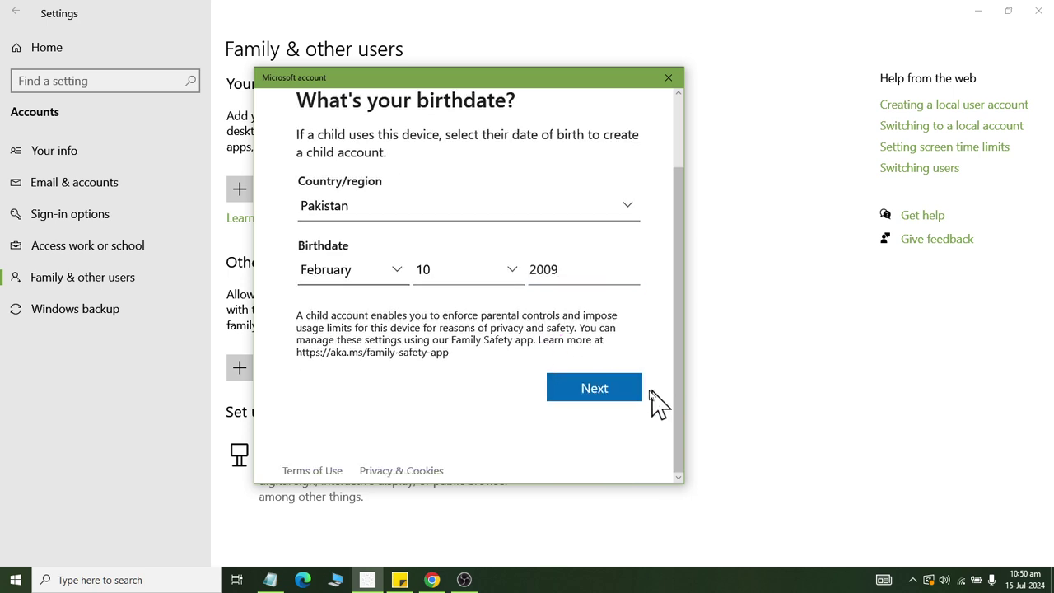
left_click(619, 398)
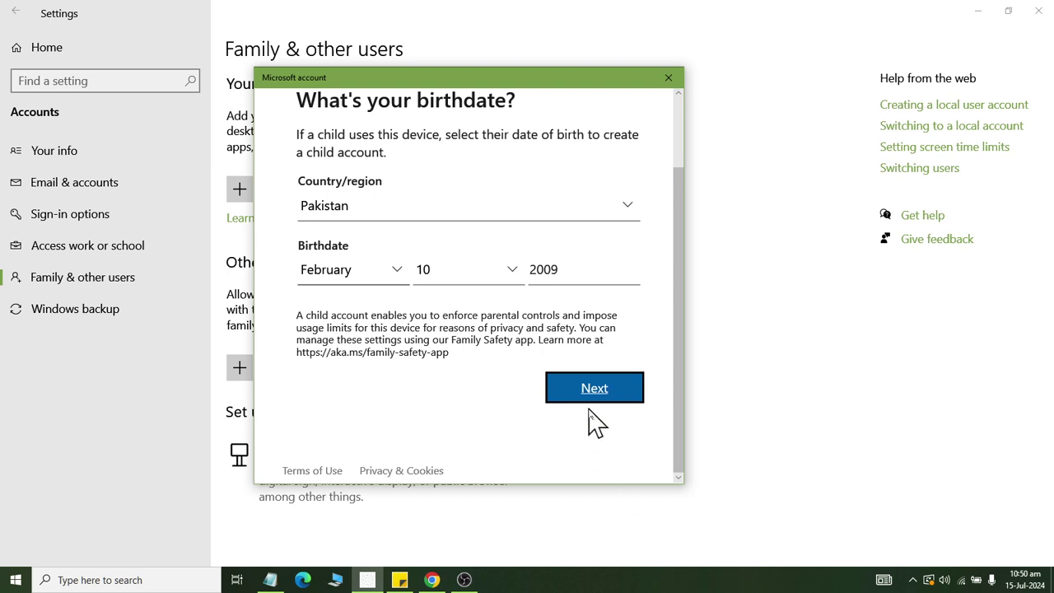
left_click(589, 402)
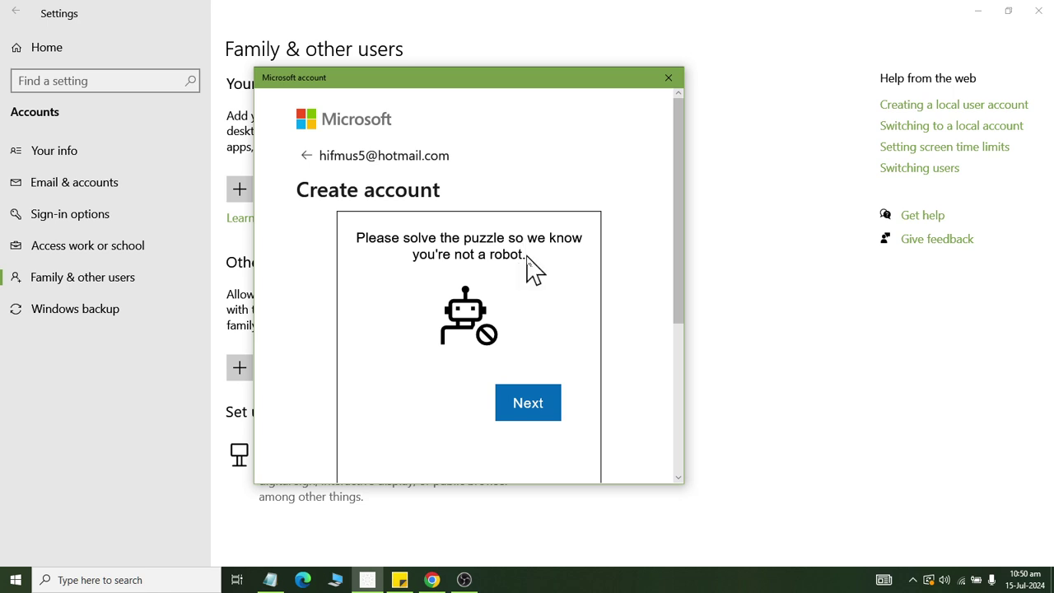
scroll(535, 272, "down", 1)
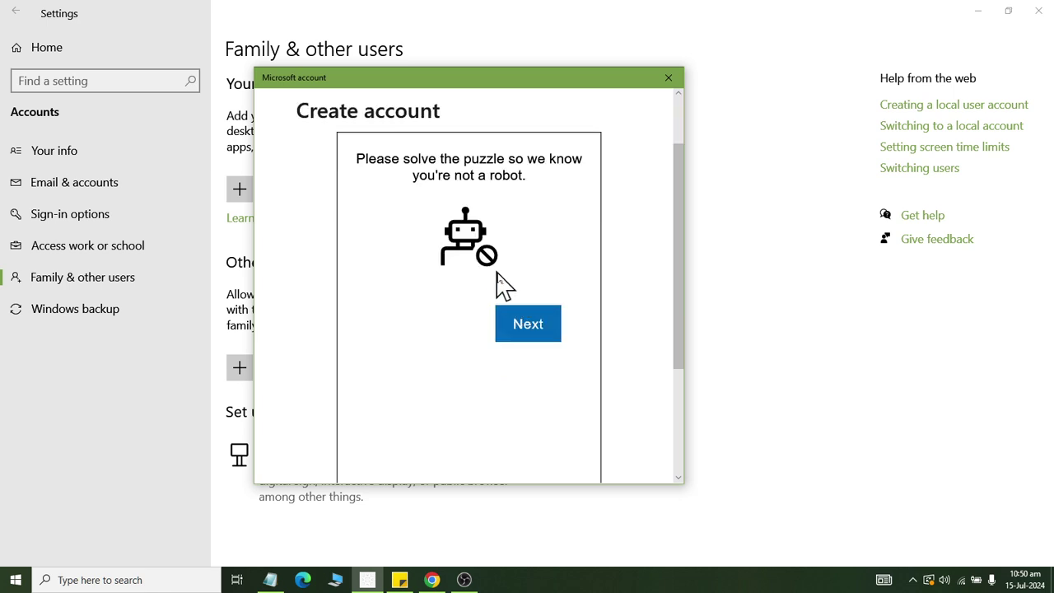
Start the robot check and rotate the boot to match the hand, then submit.
scroll(498, 305, "down", 2)
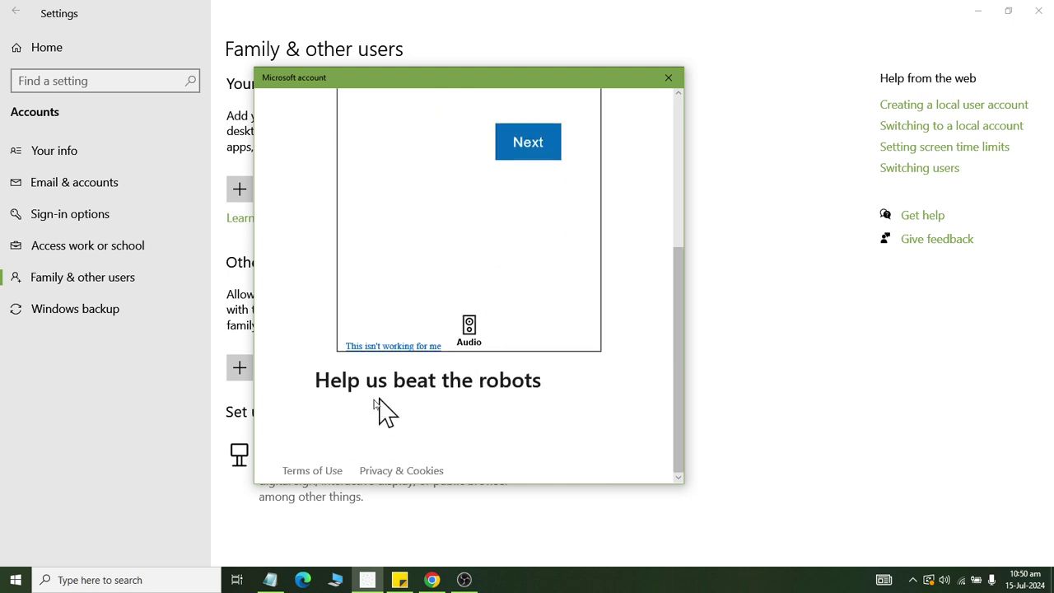
scroll(495, 386, "up", 2)
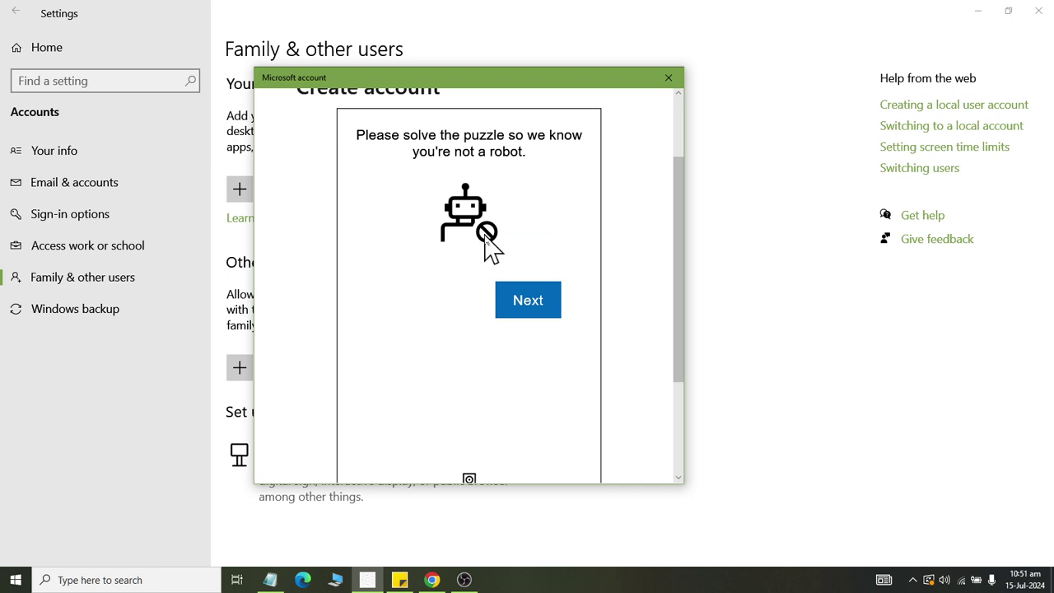
scroll(496, 263, "down", 2)
scroll(518, 283, "up", 3)
left_click(543, 377)
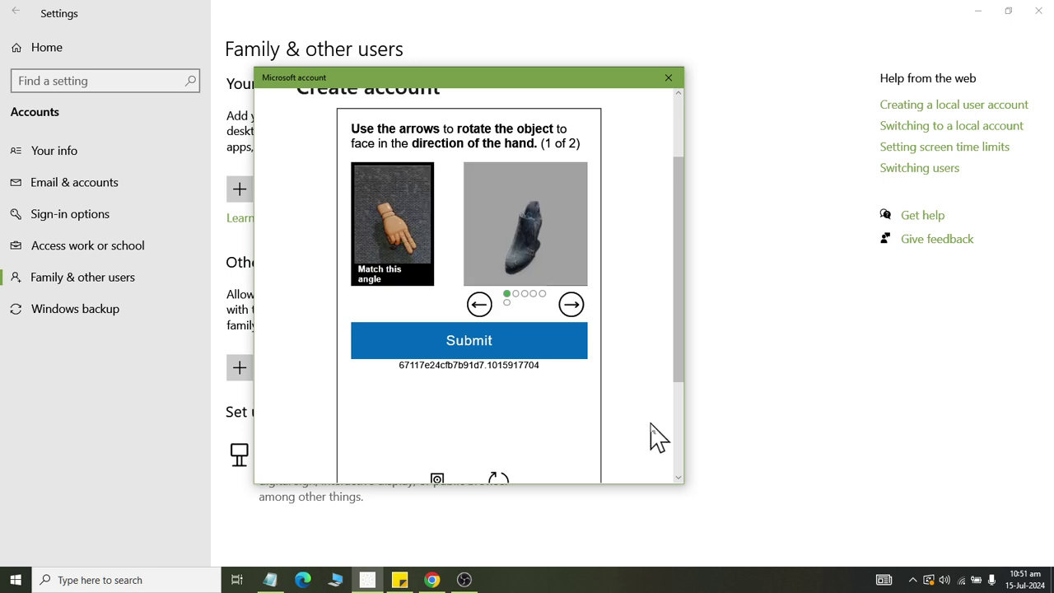
scroll(642, 412, "up", 1)
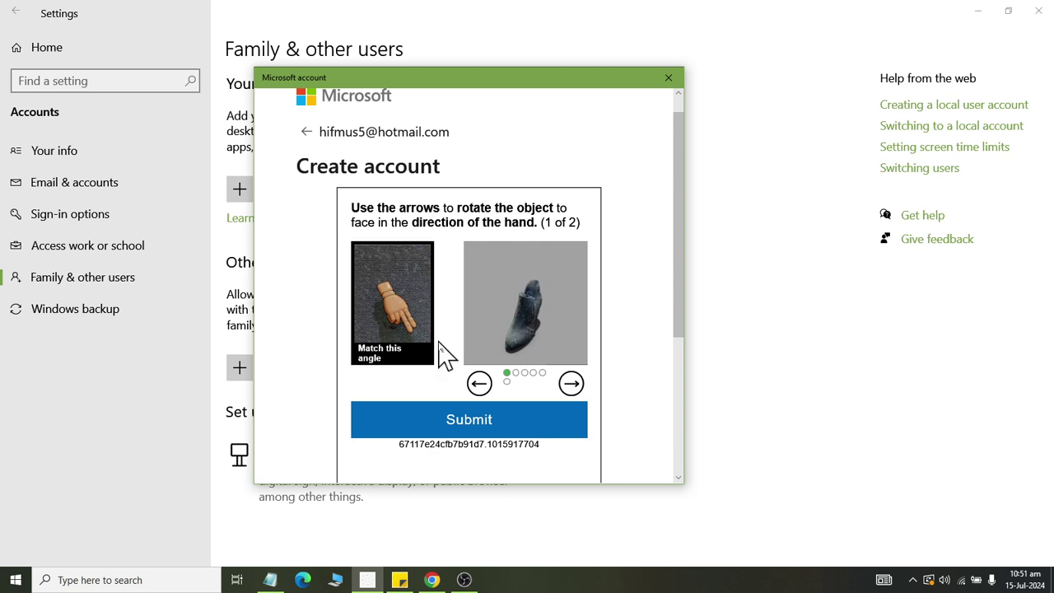
left_click(574, 386)
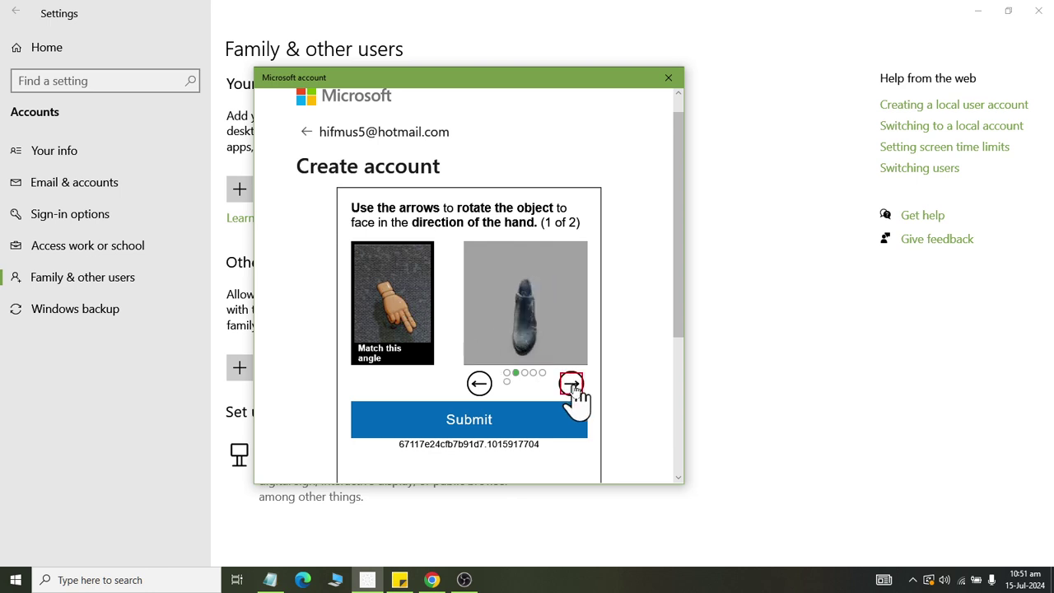
left_click(577, 394)
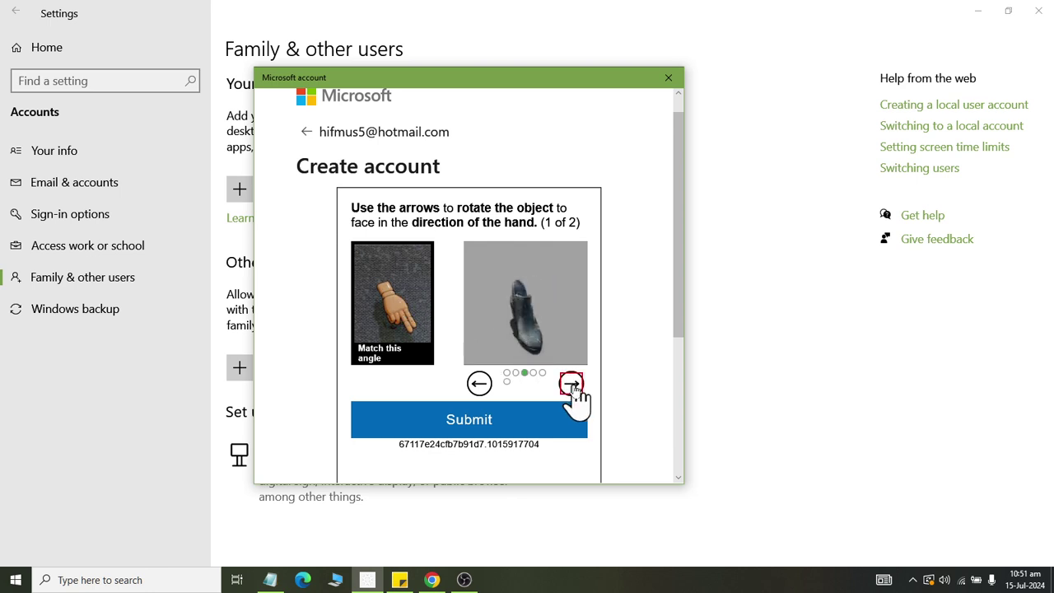
left_click(574, 387)
left_click(480, 386)
scroll(519, 354, "down", 3)
left_click(482, 210)
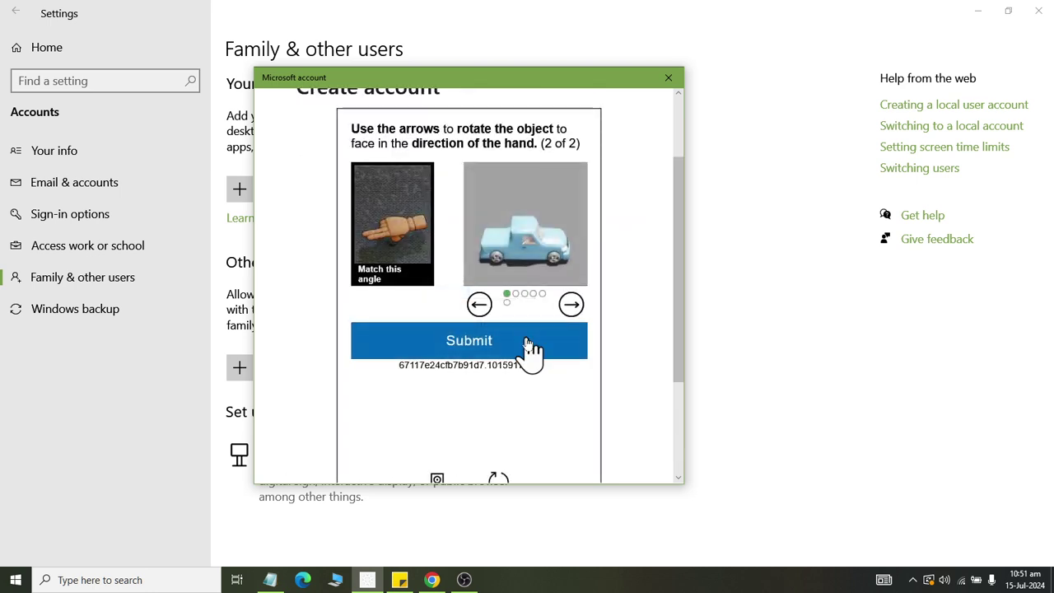
Rotate the truck to match the hand and submit the second puzzle.
left_click(479, 305)
left_click(479, 304)
left_click(479, 305)
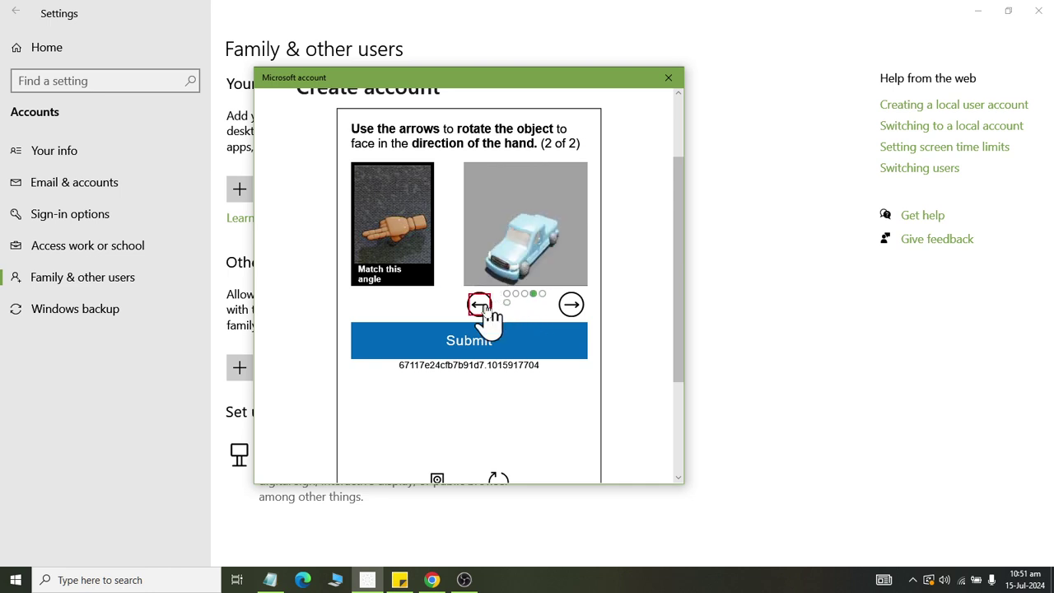
left_click(483, 307)
left_click(569, 306)
left_click(481, 306)
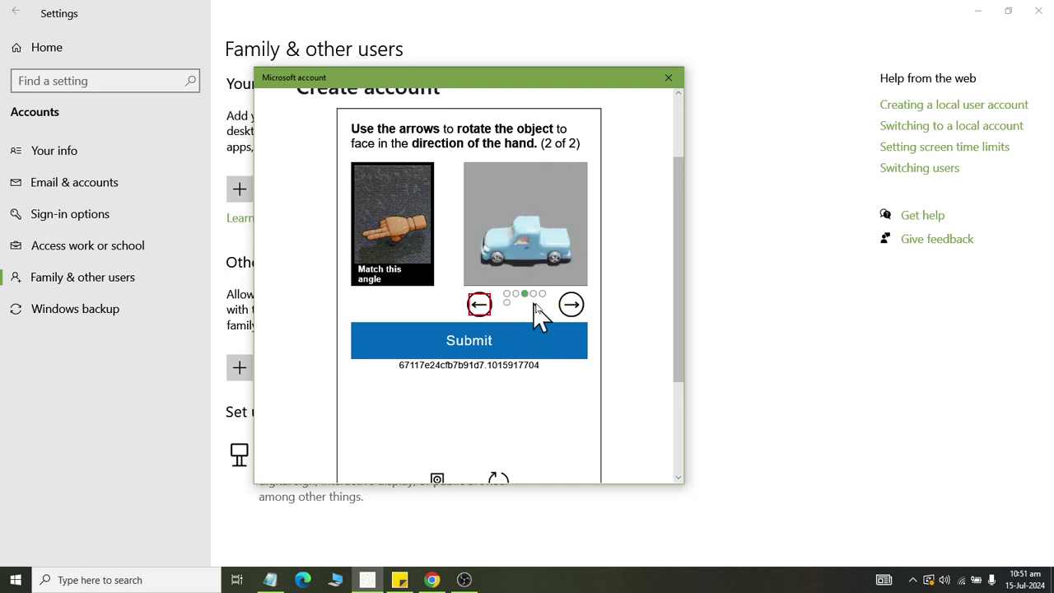
left_click(569, 304)
left_click(538, 337)
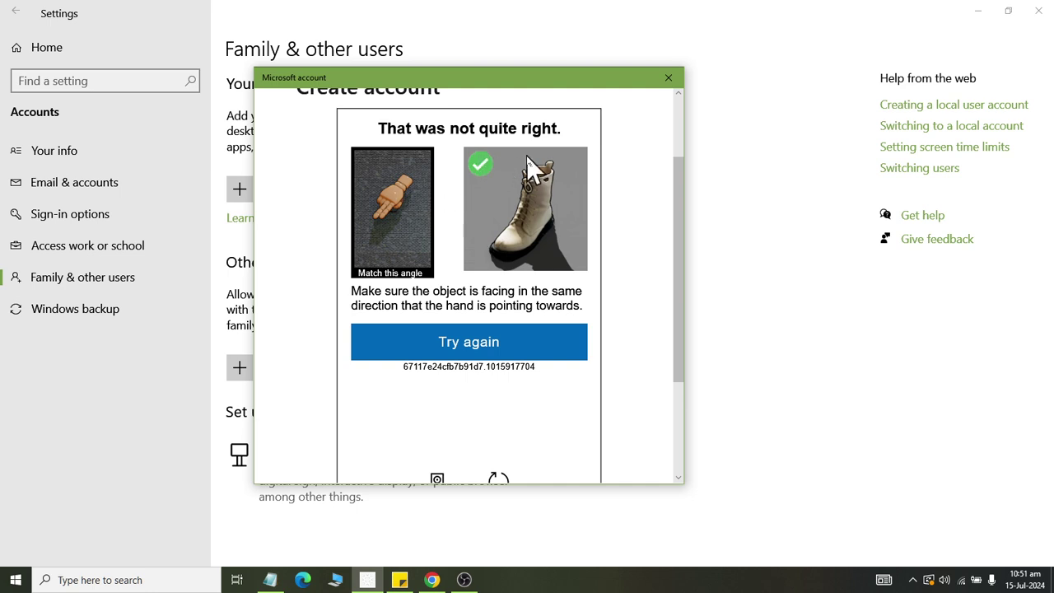
Restart verification and submit matched orientations for the chair, car and chair puzzles.
left_click(520, 353)
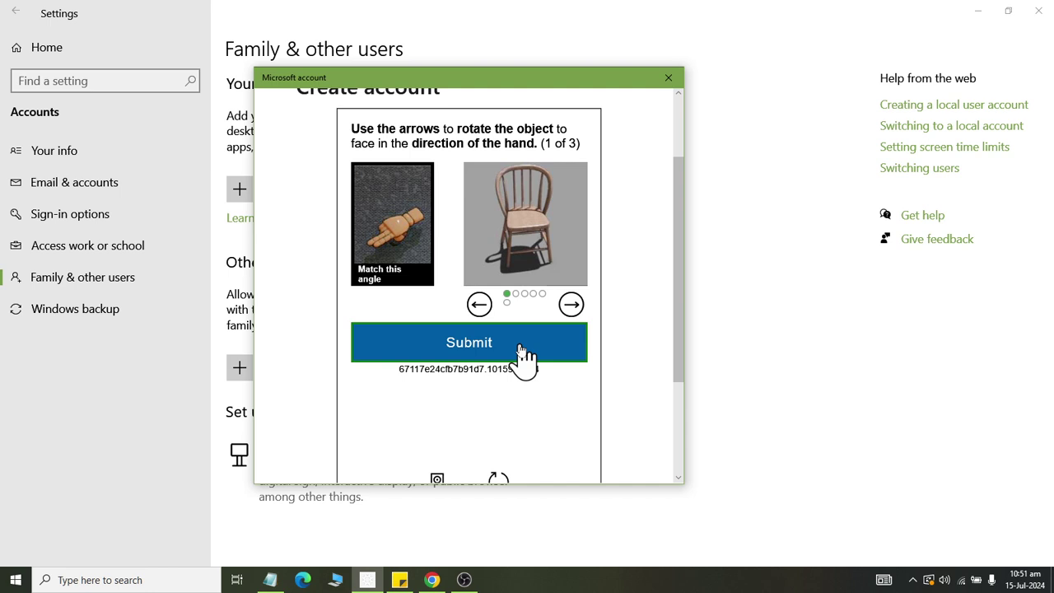
left_click(479, 304)
left_click(478, 307)
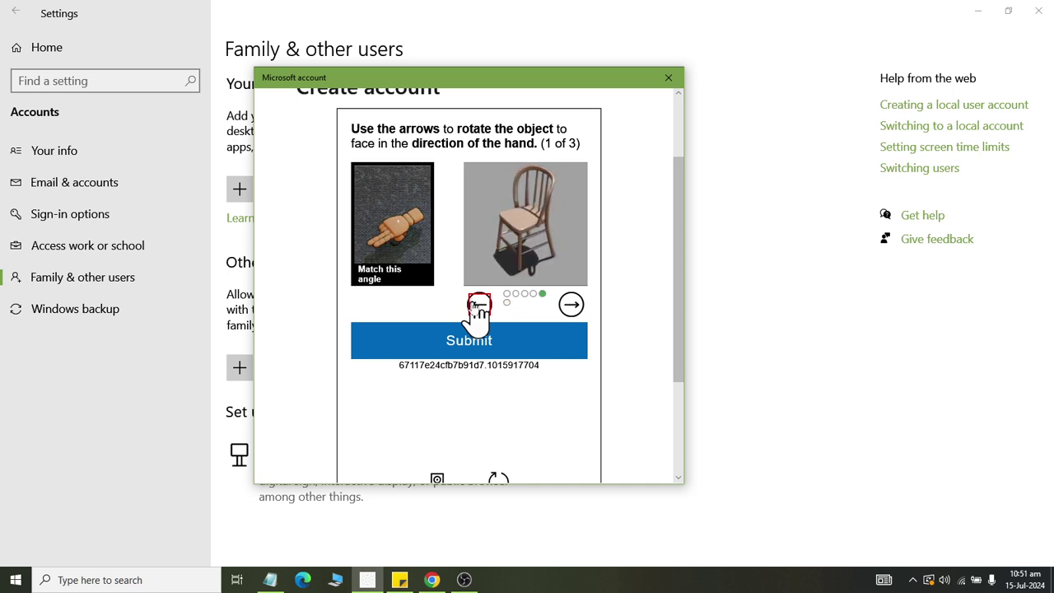
left_click(489, 344)
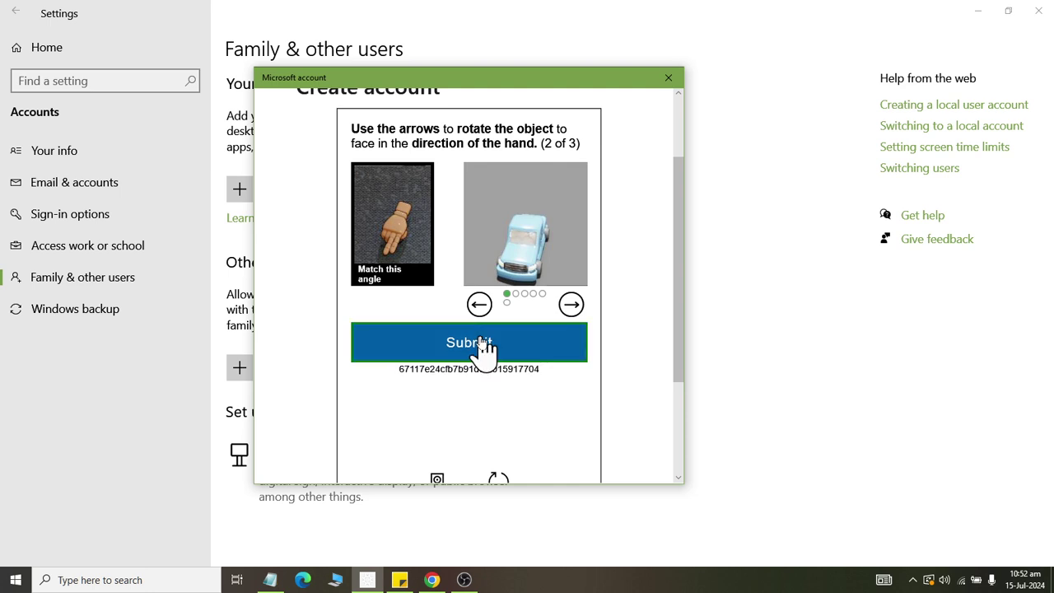
left_click(483, 340)
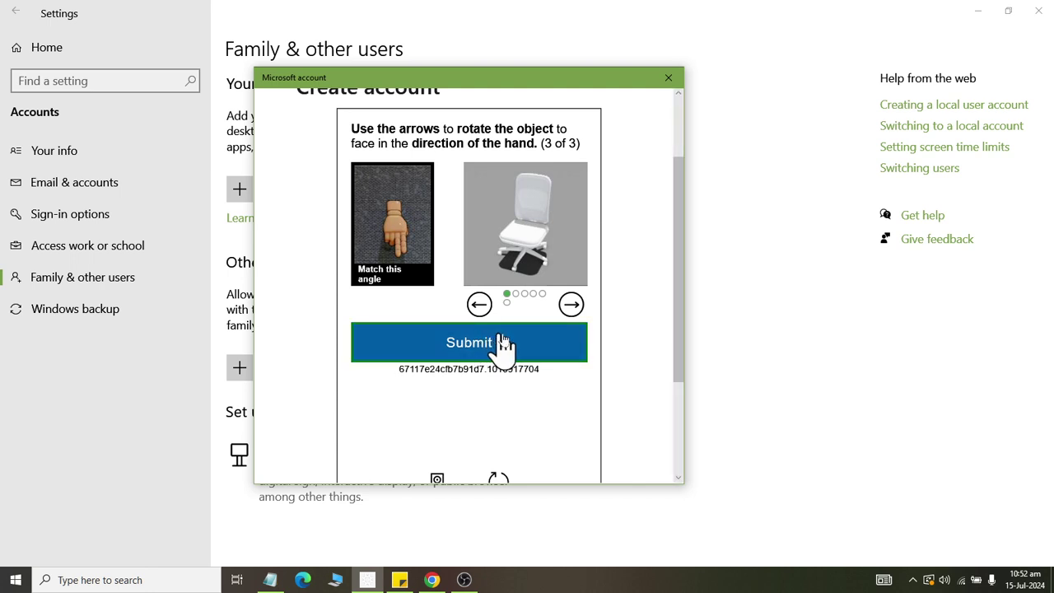
left_click(571, 305)
left_click(533, 344)
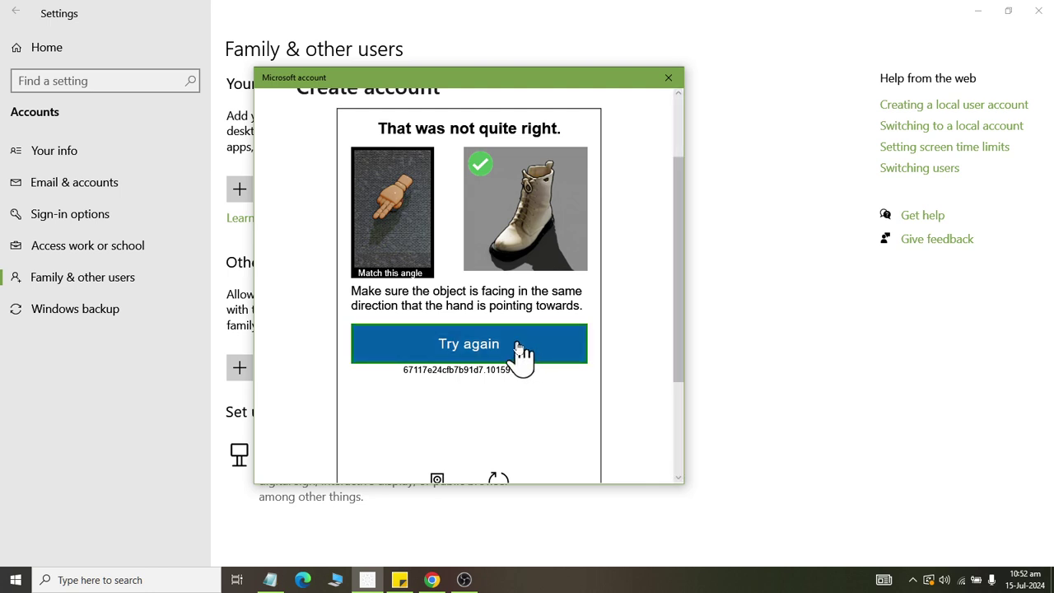
Try again and rotate the shoe to match the hand for puzzle one.
left_click(522, 350)
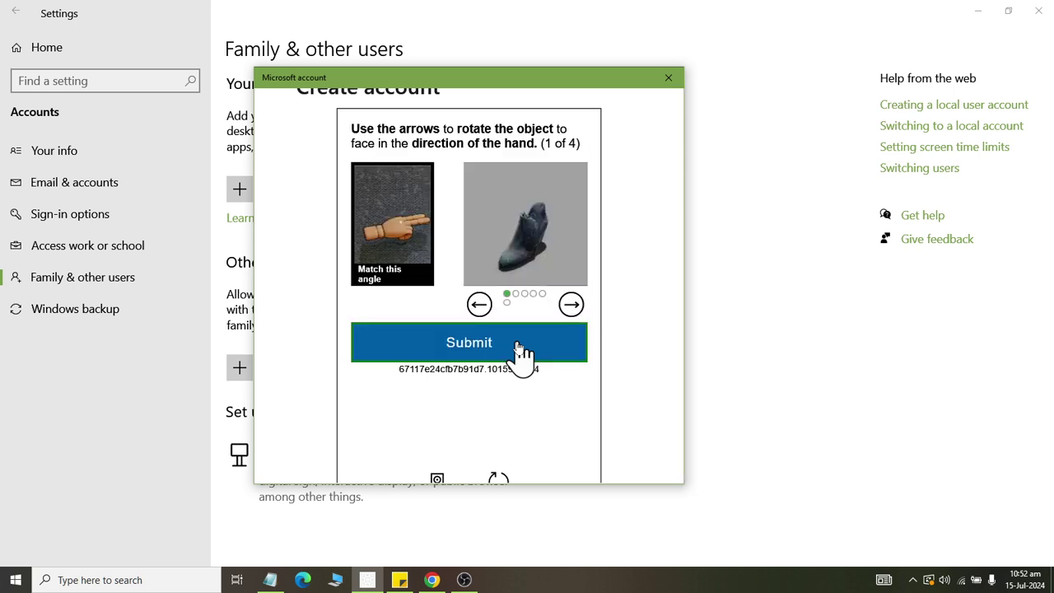
left_click(572, 311)
left_click(574, 307)
left_click(574, 307)
left_click(574, 307)
left_click(574, 307)
left_click(573, 307)
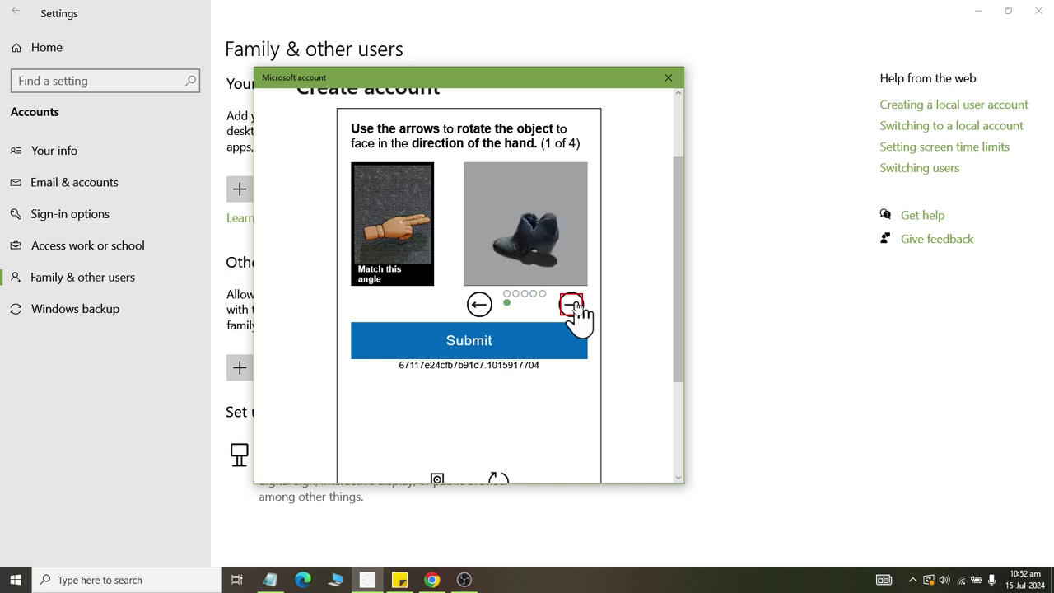
left_click(479, 306)
left_click(482, 307)
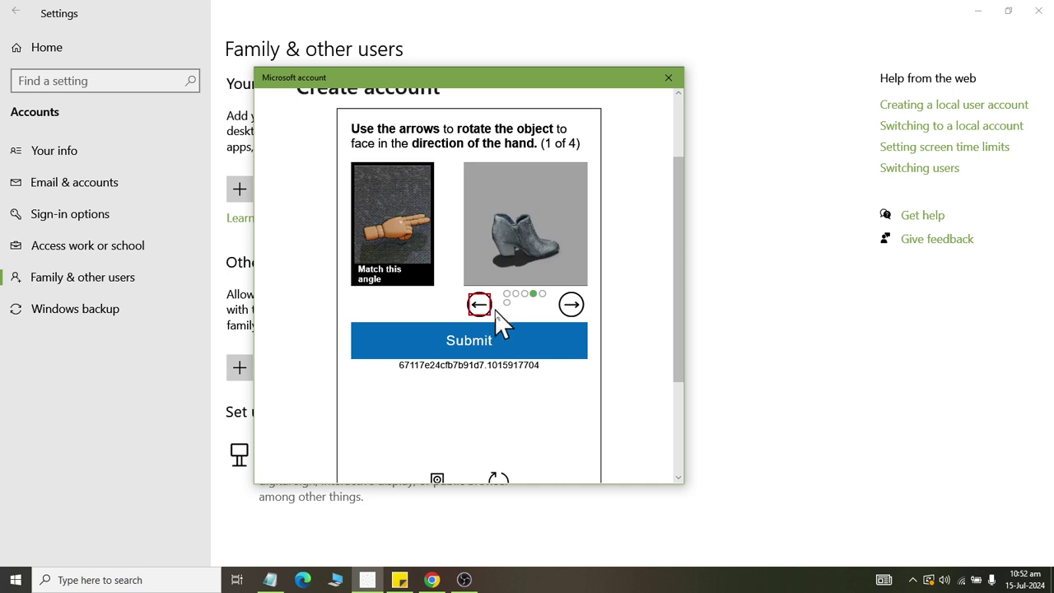
left_click(507, 346)
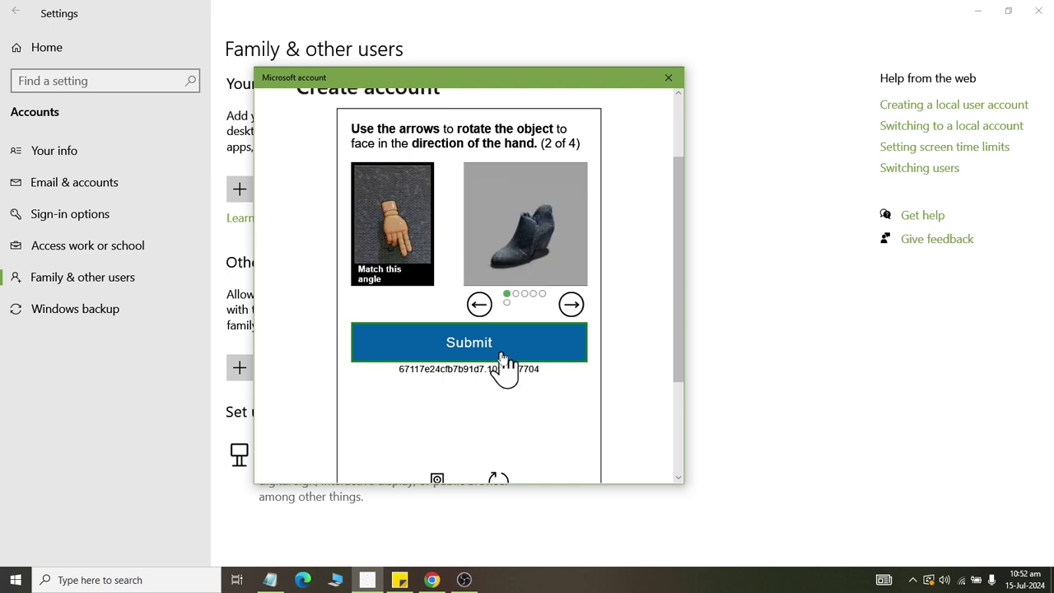
Match the shoe for puzzle two and the car for puzzle three, submitting each.
left_click(572, 309)
left_click(572, 310)
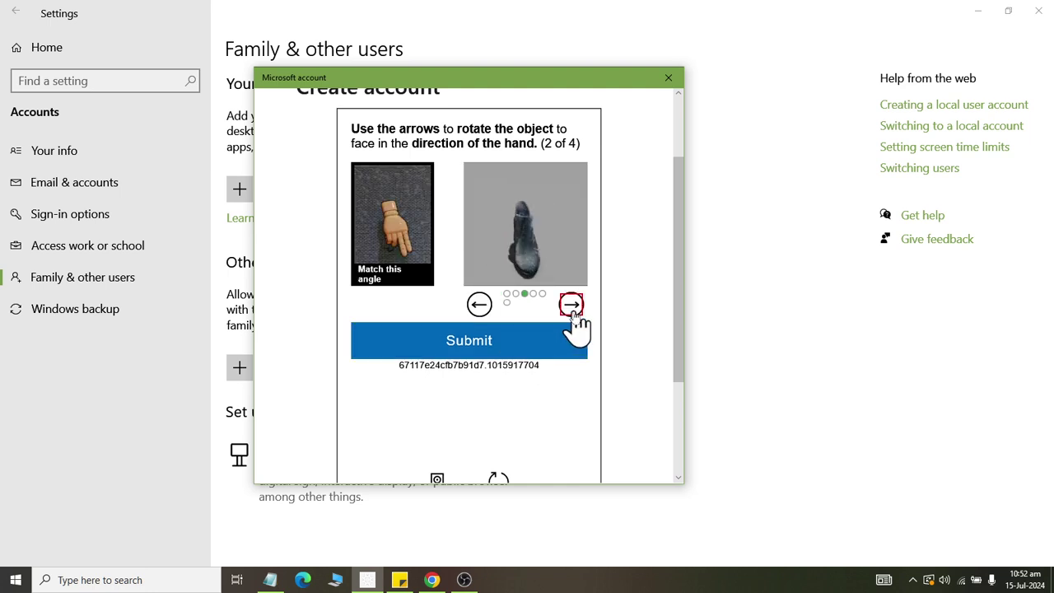
left_click(572, 309)
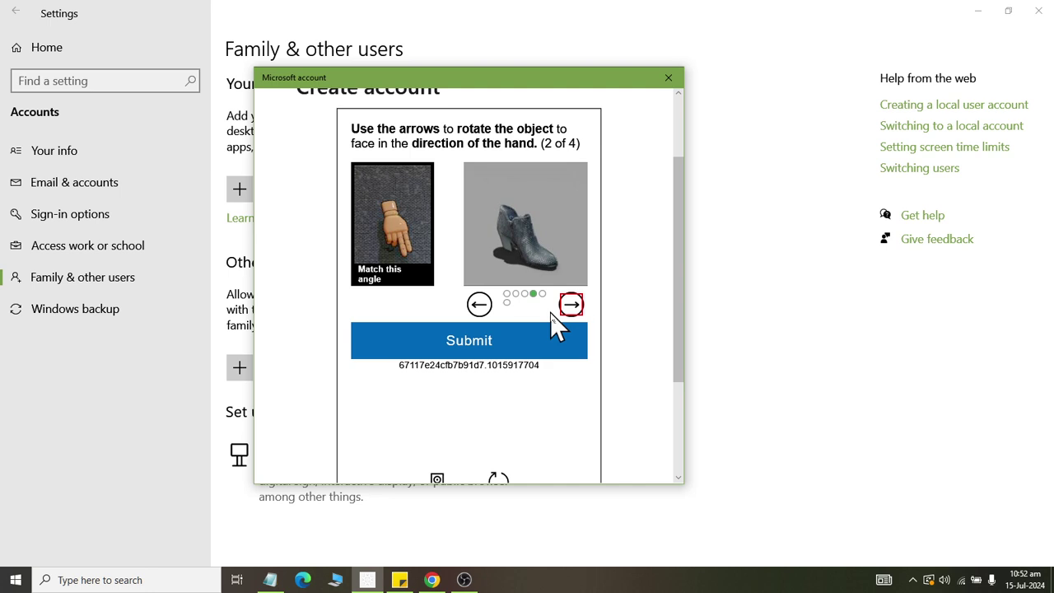
left_click(478, 305)
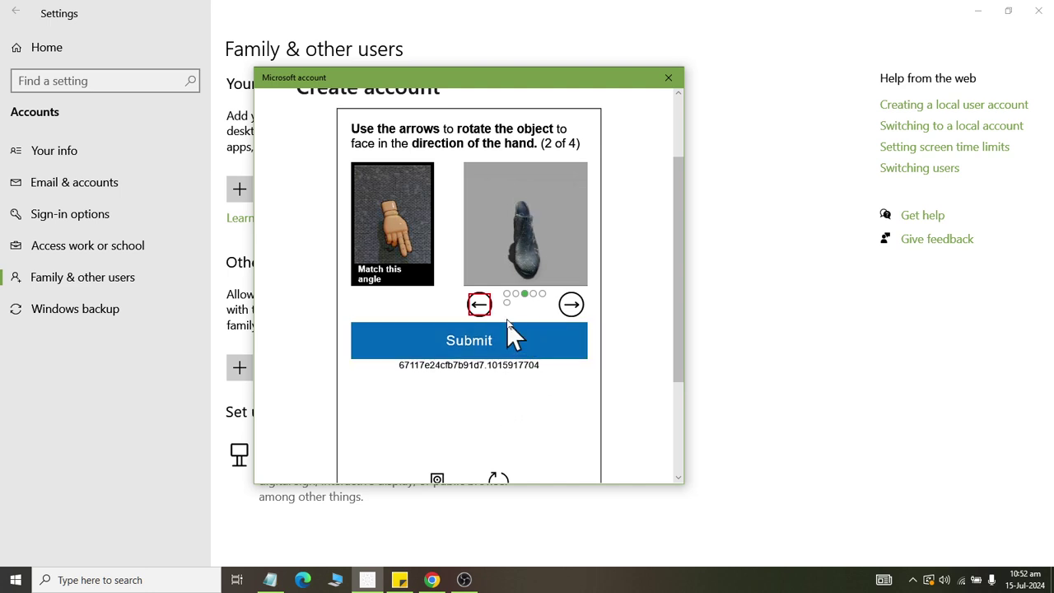
left_click(486, 312)
left_click(570, 307)
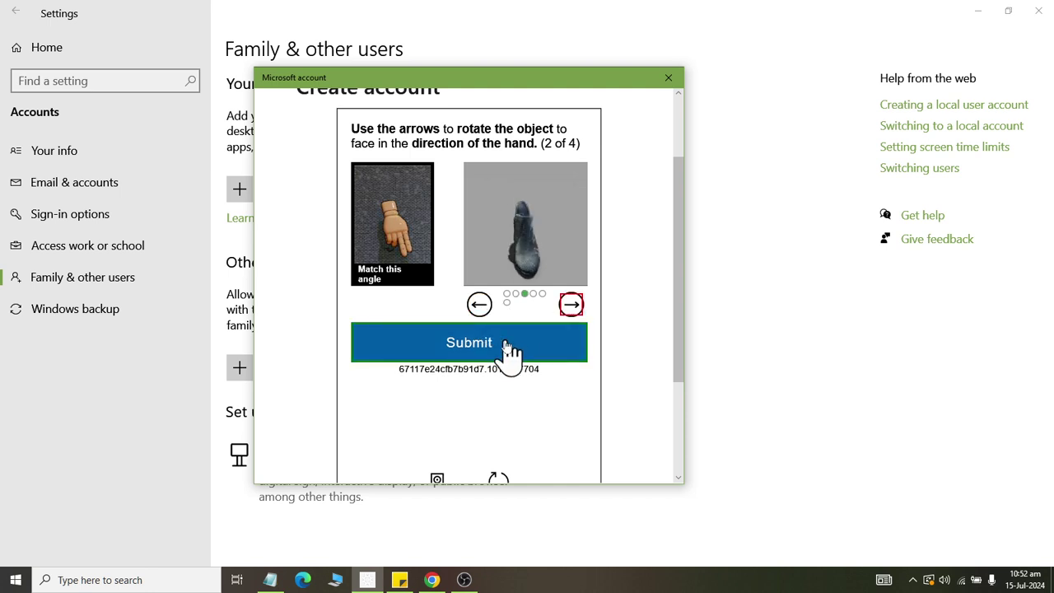
left_click(506, 350)
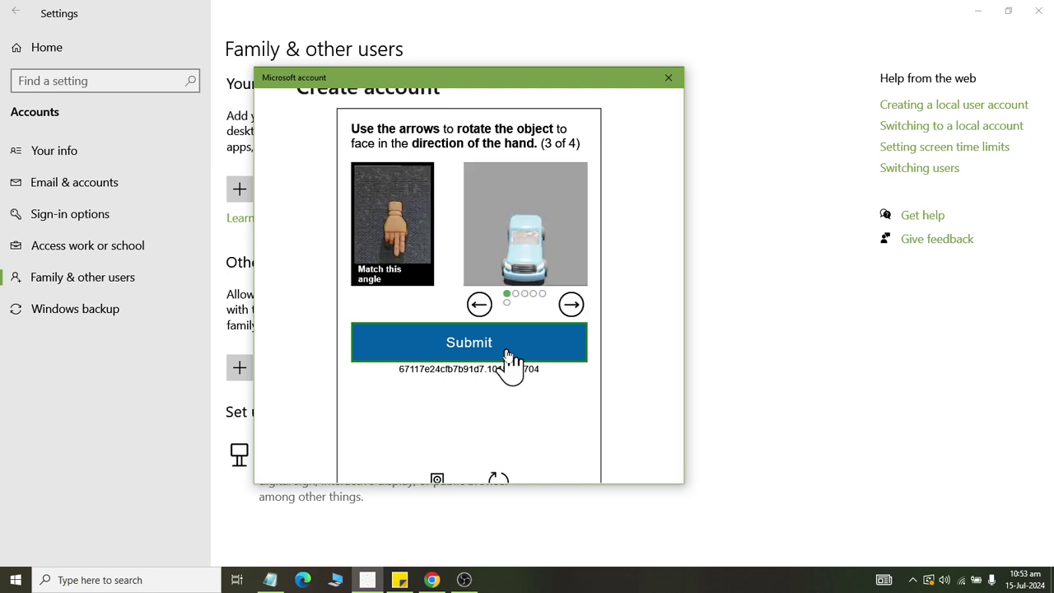
left_click(571, 305)
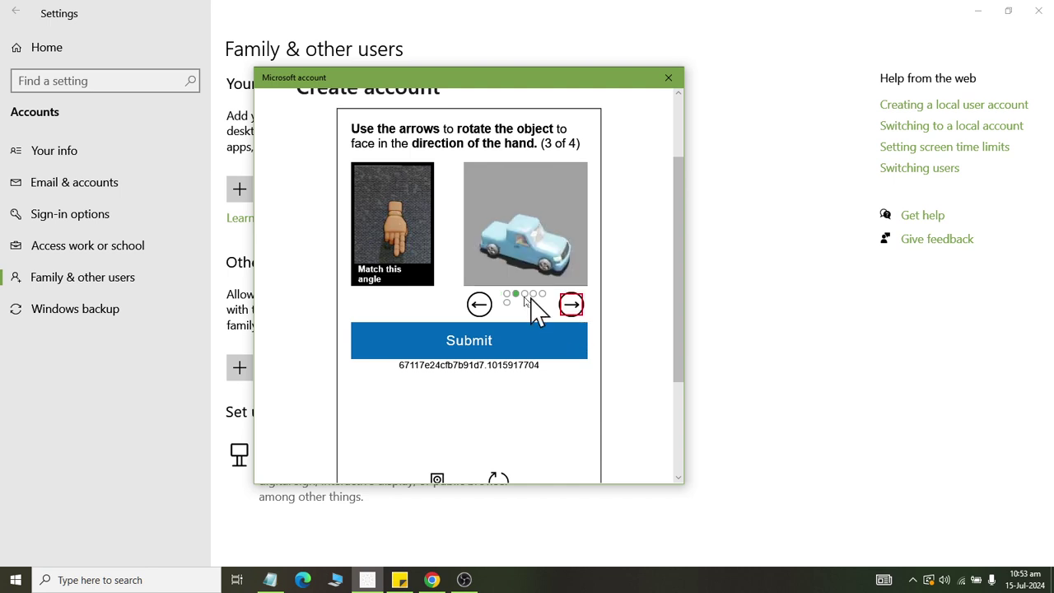
left_click(478, 306)
left_click(469, 344)
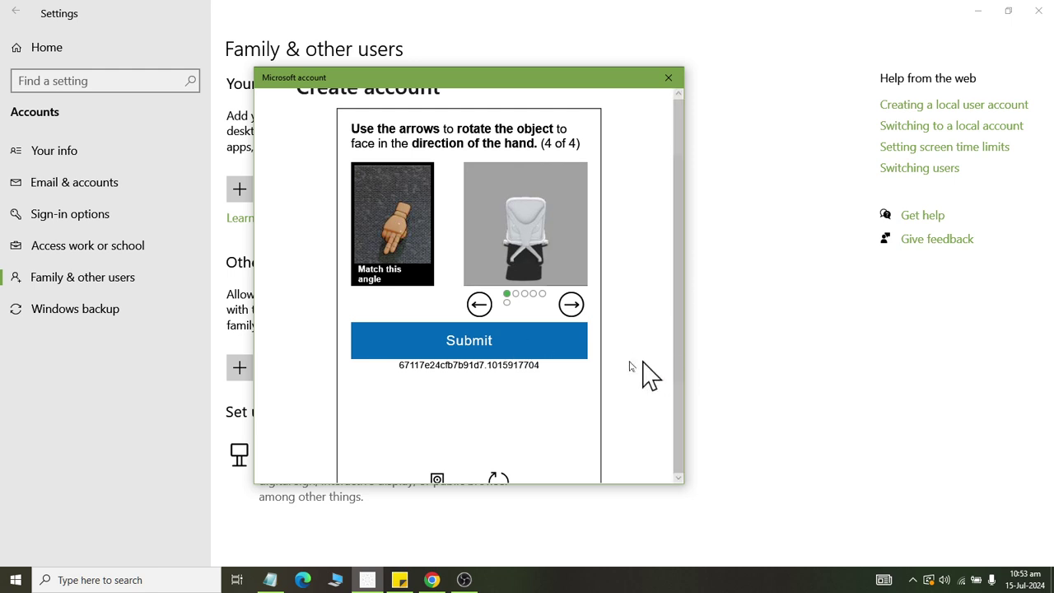
Rotate the chair to the hand's direction and submit puzzle four.
left_click(571, 304)
left_click(570, 305)
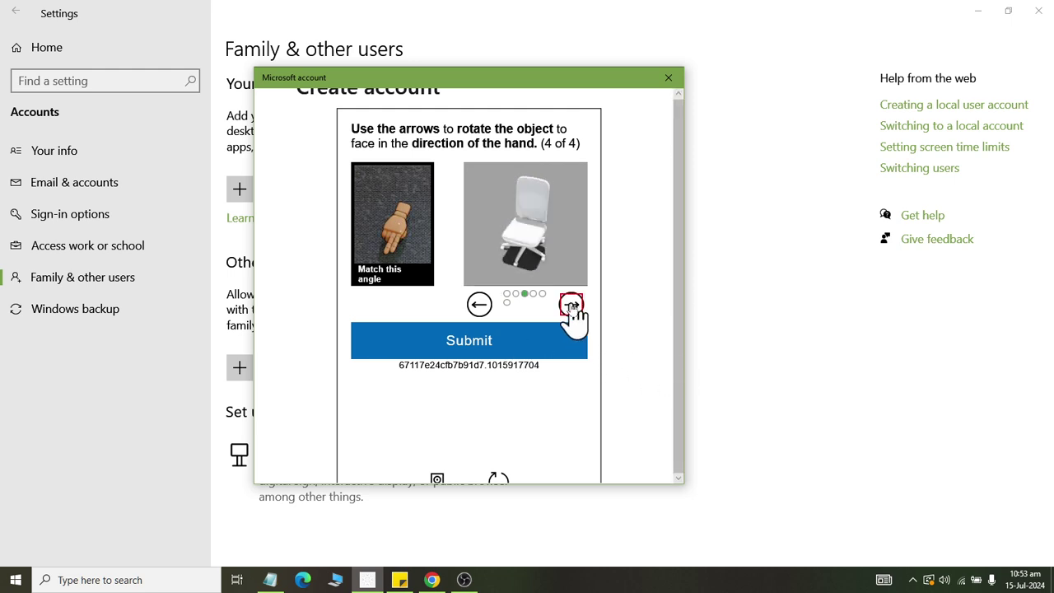
left_click(571, 304)
left_click(570, 304)
left_click(479, 305)
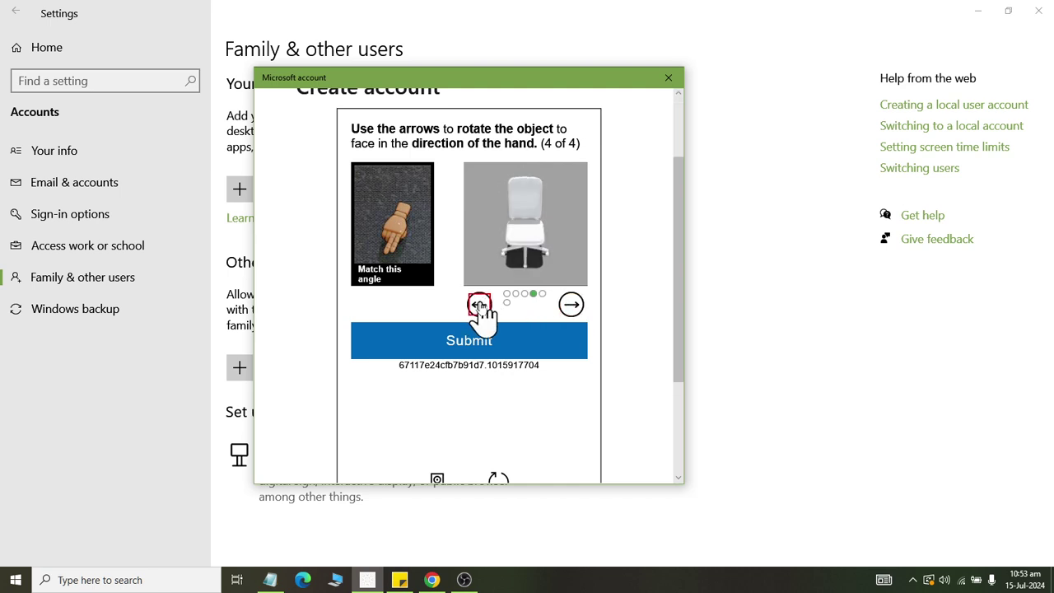
left_click(479, 304)
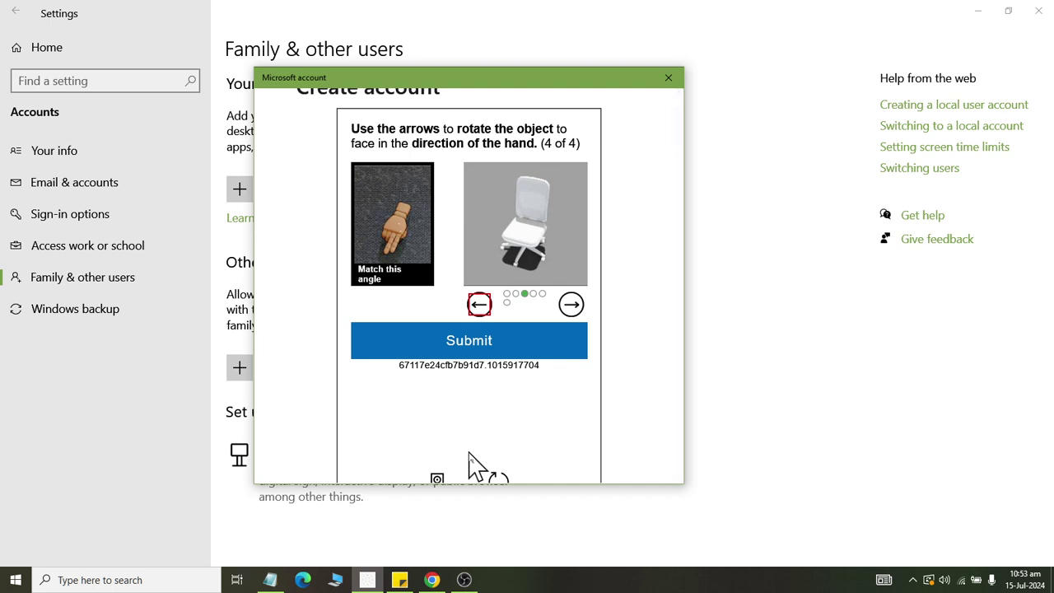
left_click(481, 306)
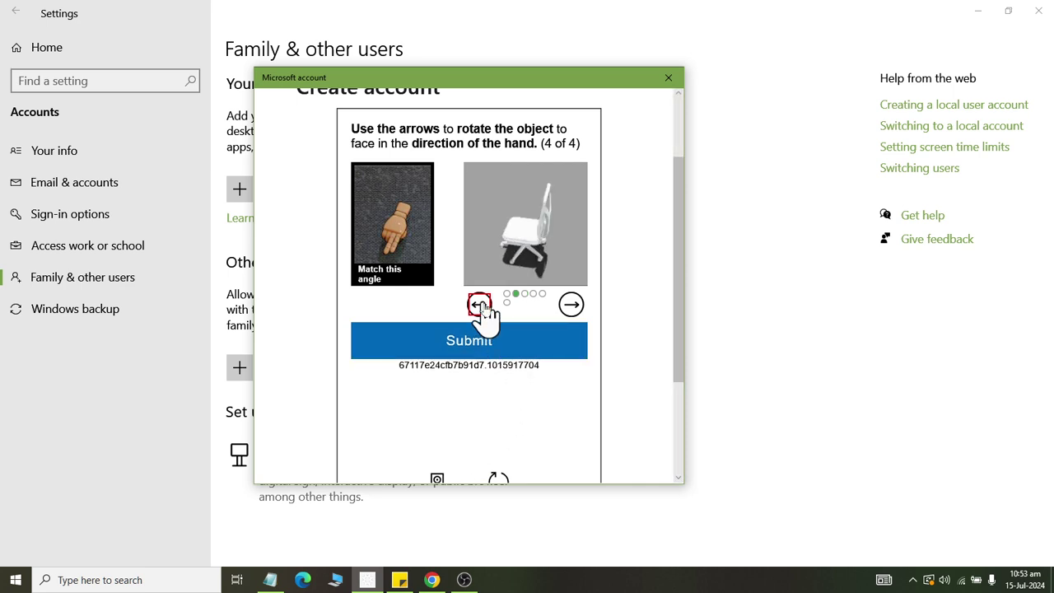
double_click(566, 305)
left_click(571, 305)
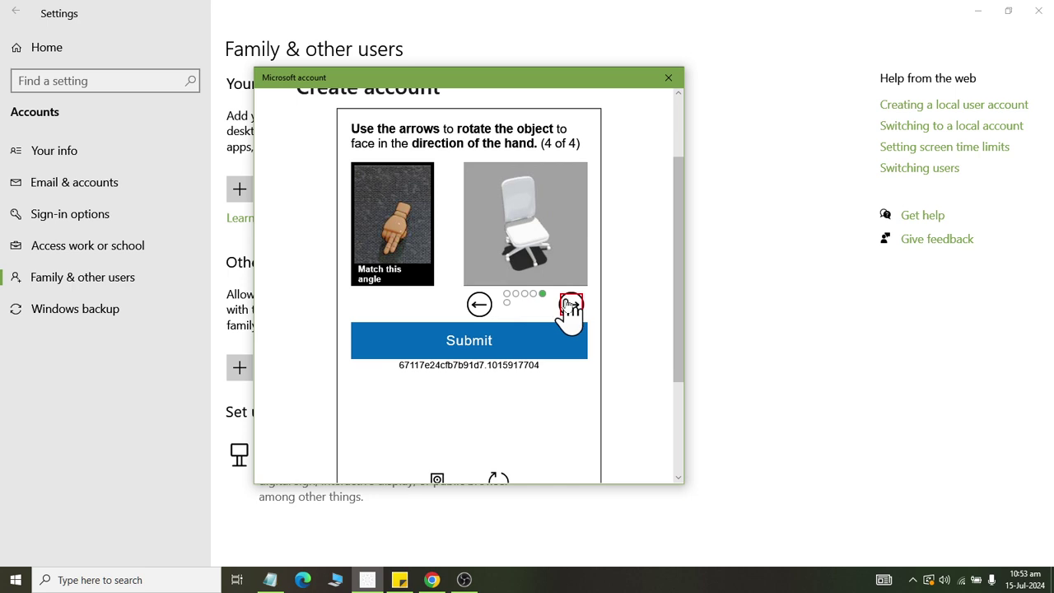
left_click(479, 305)
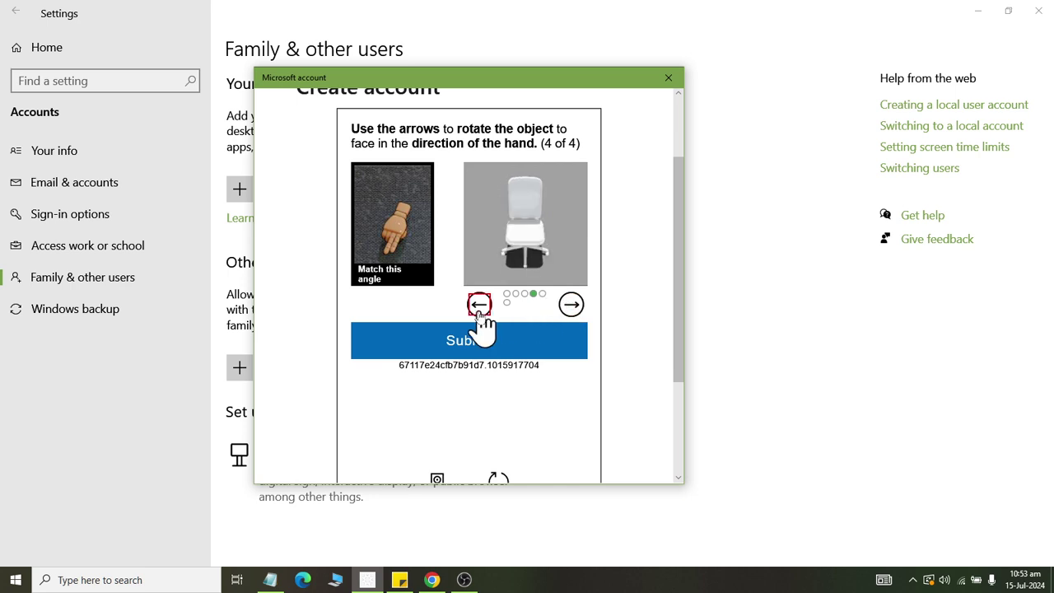
left_click(479, 304)
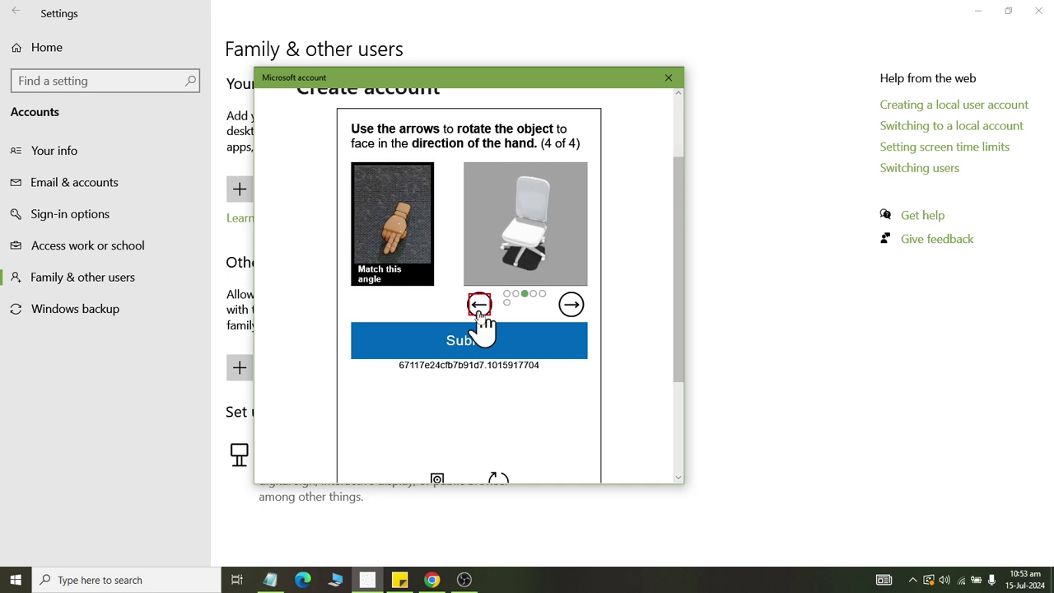
left_click(512, 353)
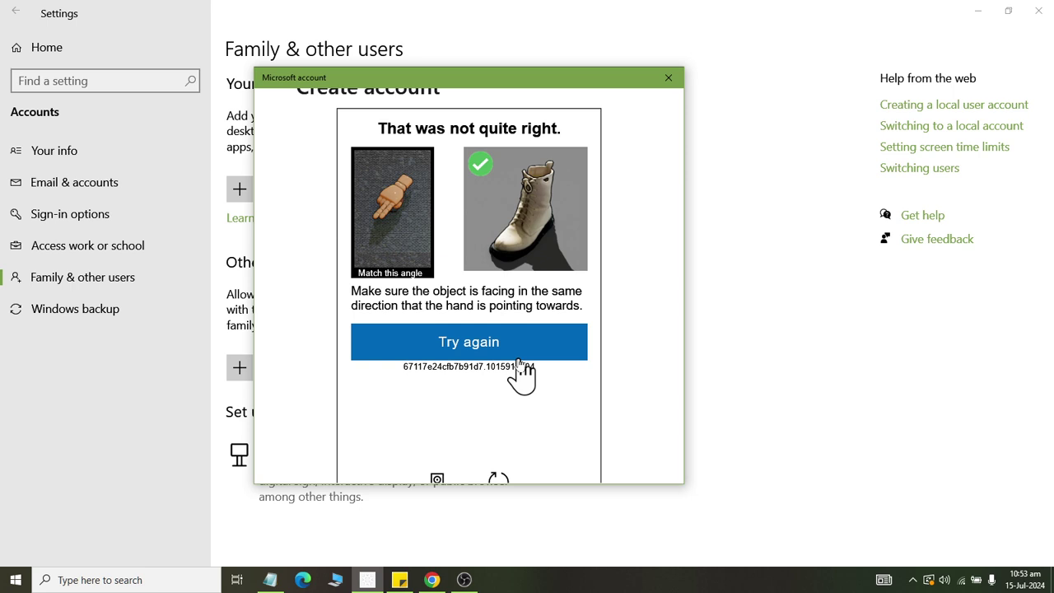
scroll(514, 363, "down", 2)
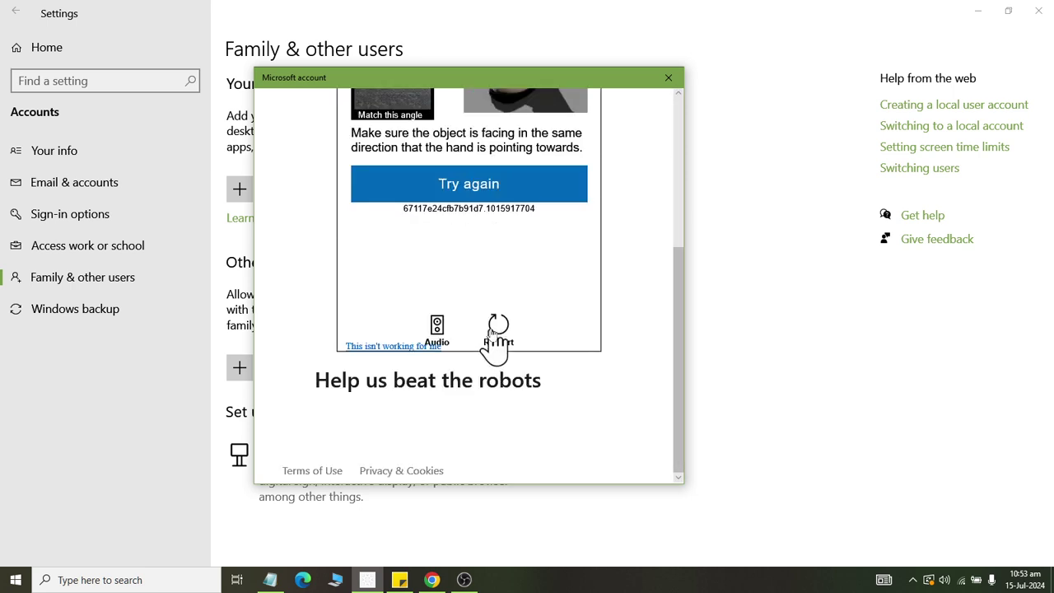
Begin a new puzzle round and match the robot for puzzle one.
left_click(497, 331)
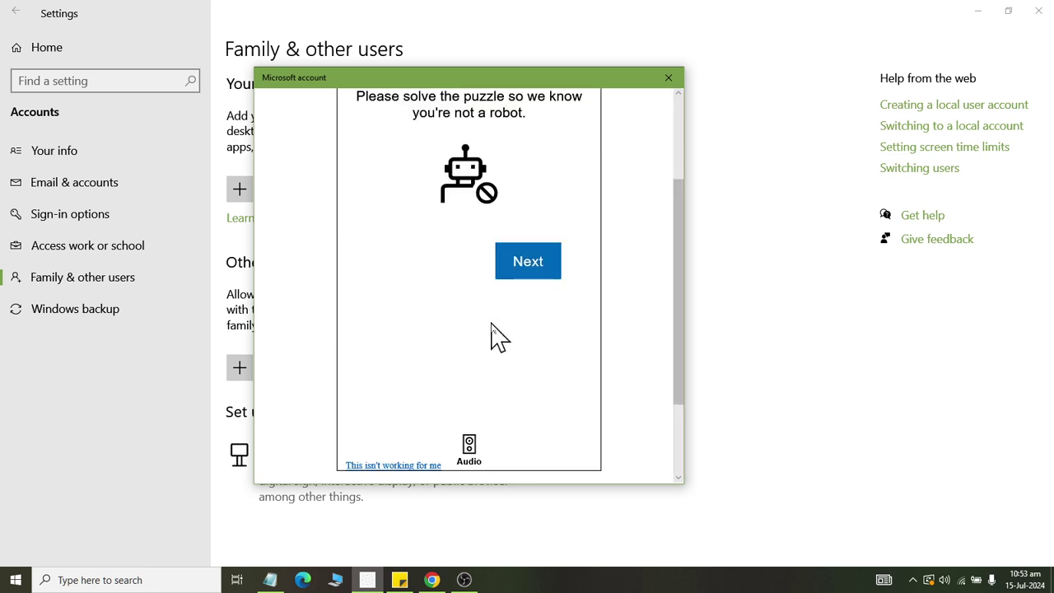
left_click(531, 270)
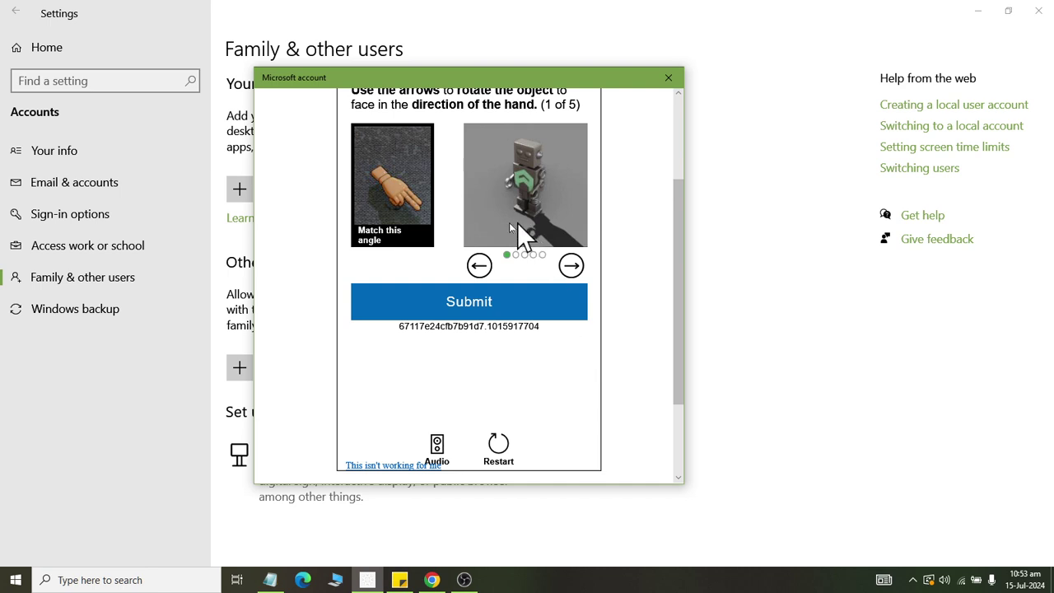
left_click(571, 265)
left_click(571, 265)
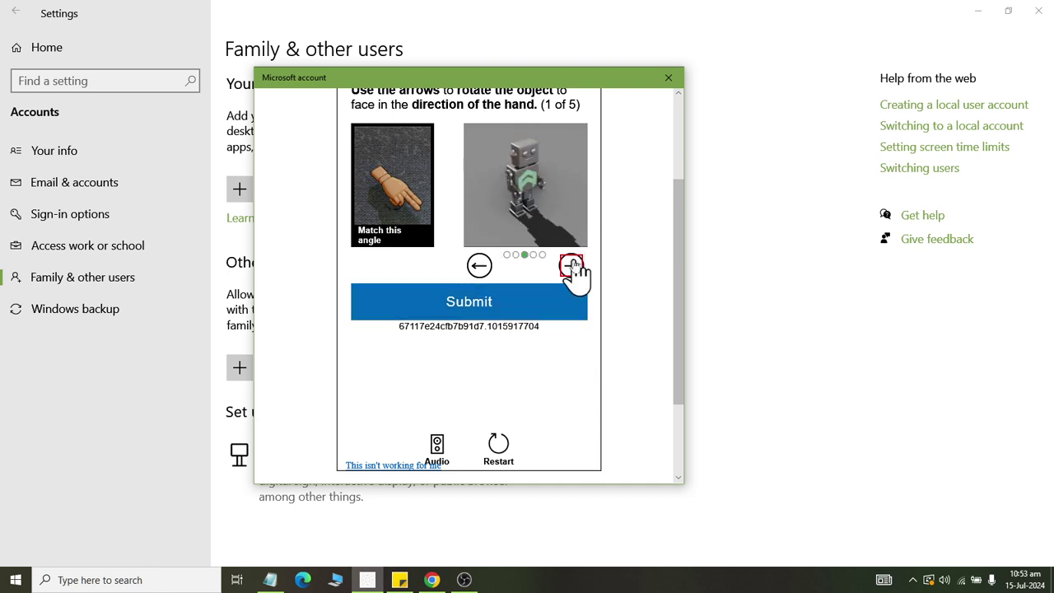
left_click(571, 265)
left_click(479, 265)
left_click(484, 301)
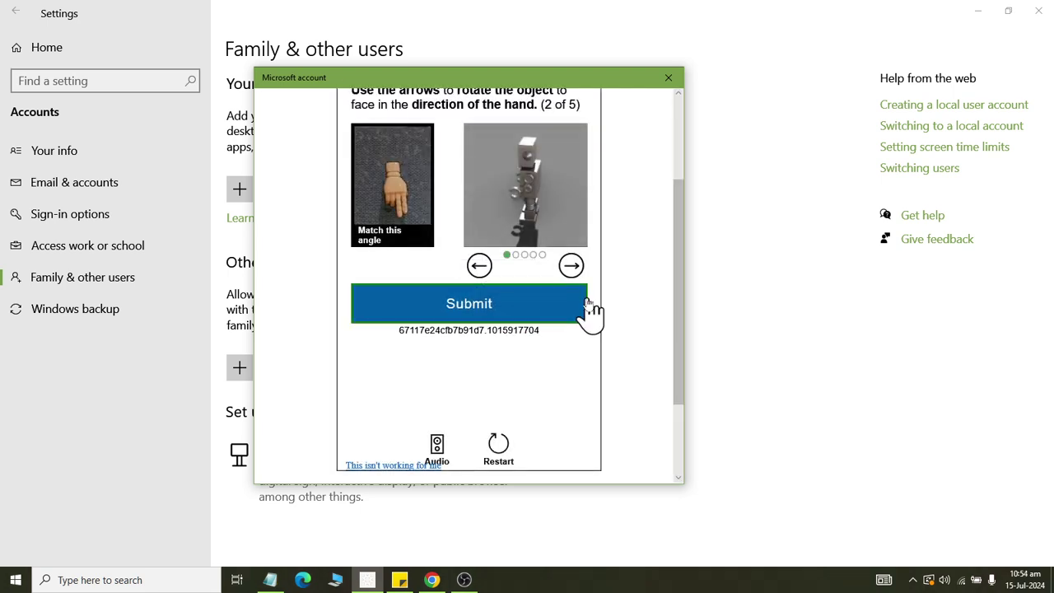
Rotate the robot to the hand's direction and submit puzzle two.
left_click(571, 265)
left_click(571, 265)
left_click(572, 265)
left_click(479, 265)
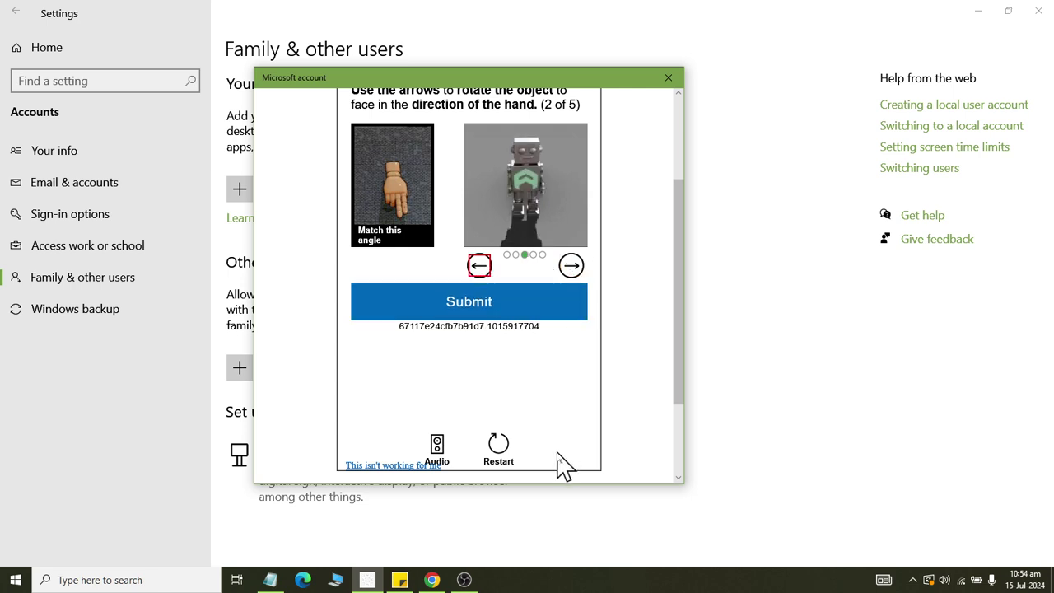
left_click(569, 275)
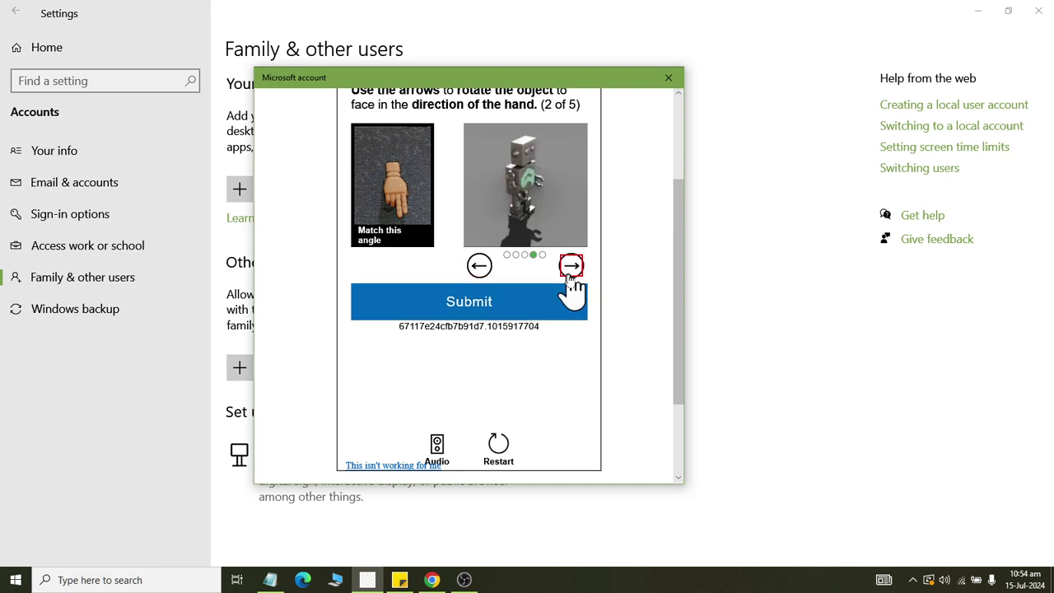
left_click(483, 275)
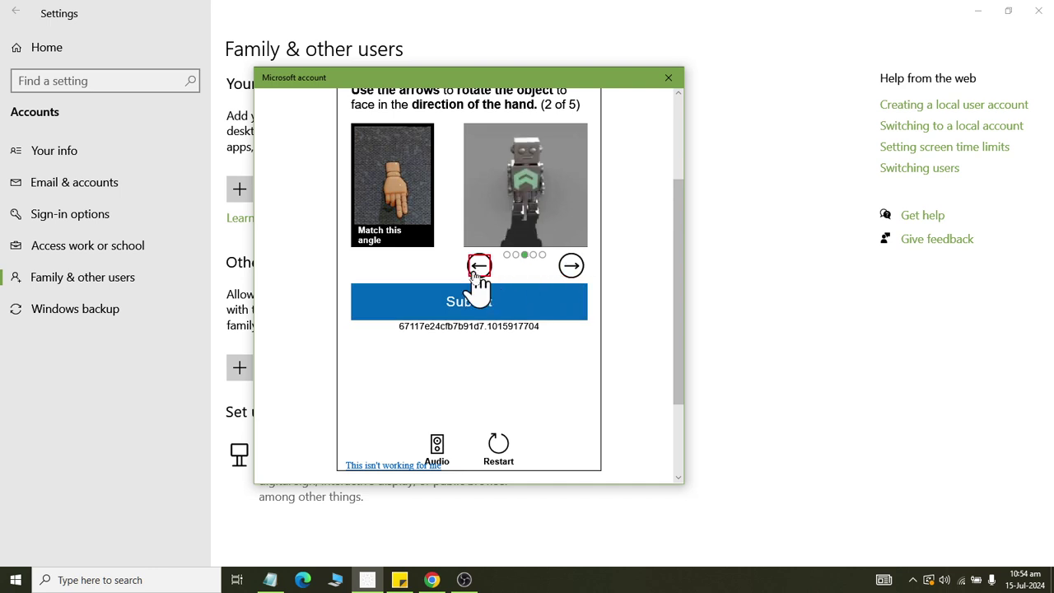
left_click(510, 306)
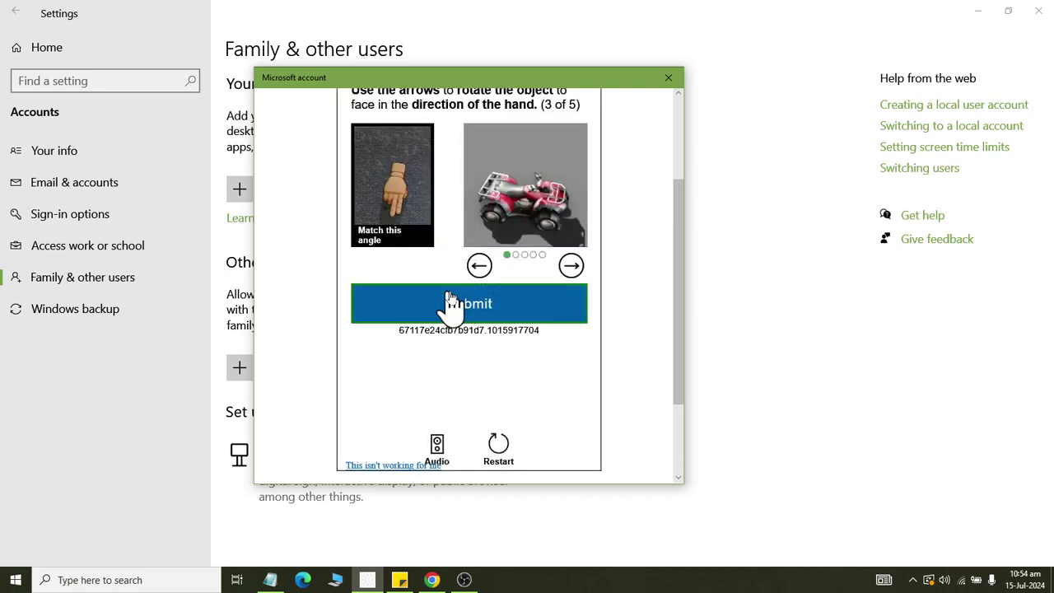
Rotate the quad bike to match the hand and submit it.
left_click(478, 267)
left_click(477, 267)
left_click(477, 271)
left_click(569, 268)
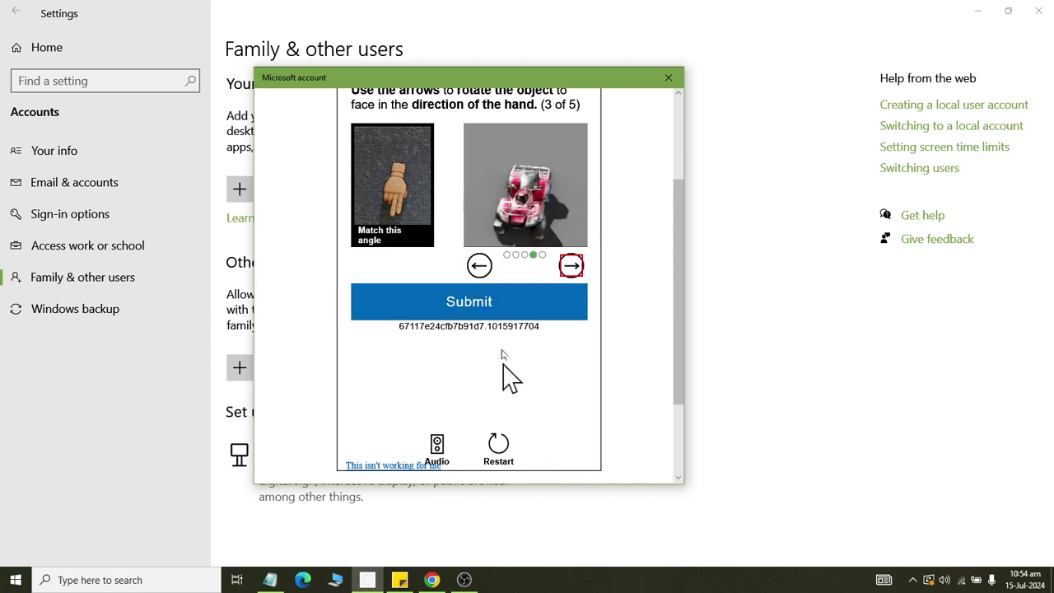
left_click(491, 302)
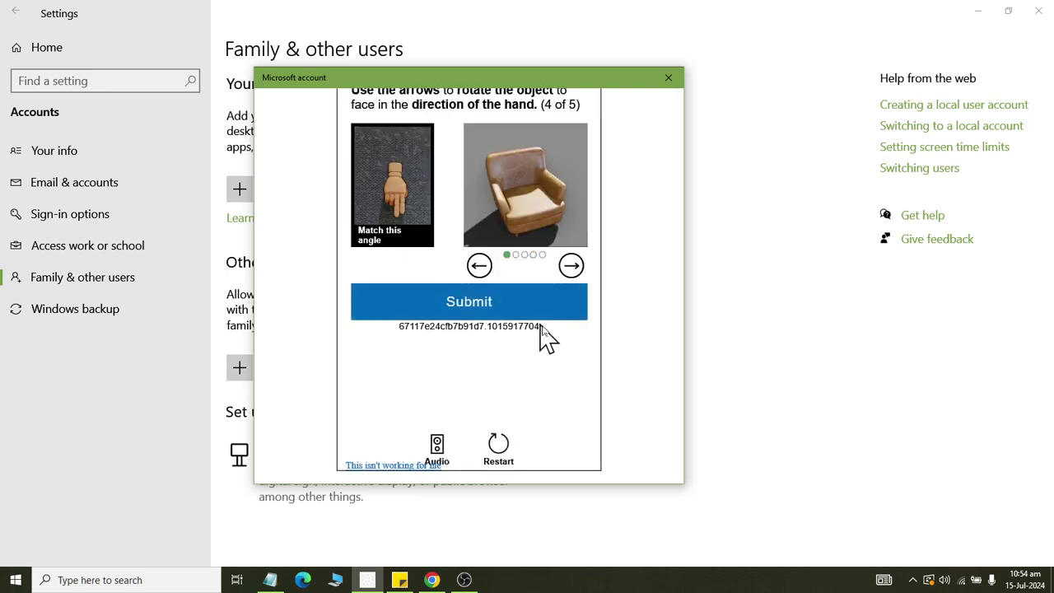
Match the armchair and the ram figure to the hand, submitting both.
left_click(479, 267)
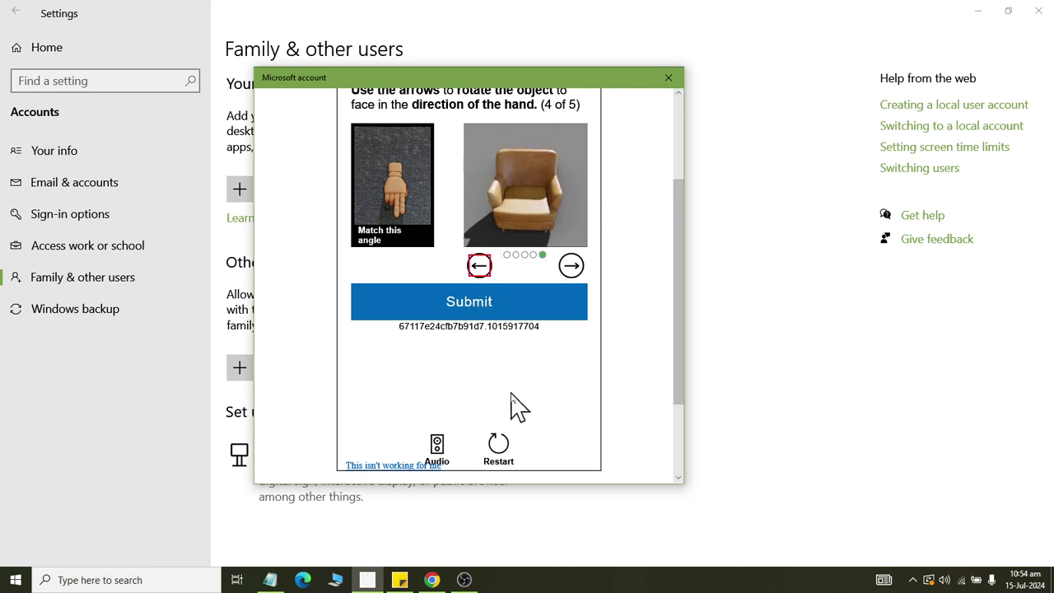
left_click(513, 300)
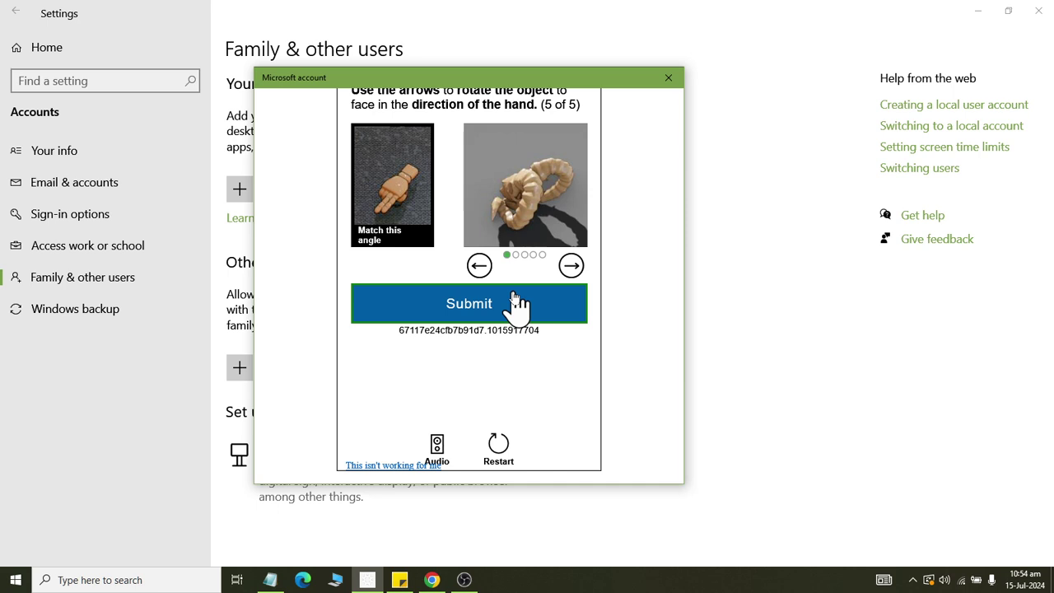
left_click(571, 268)
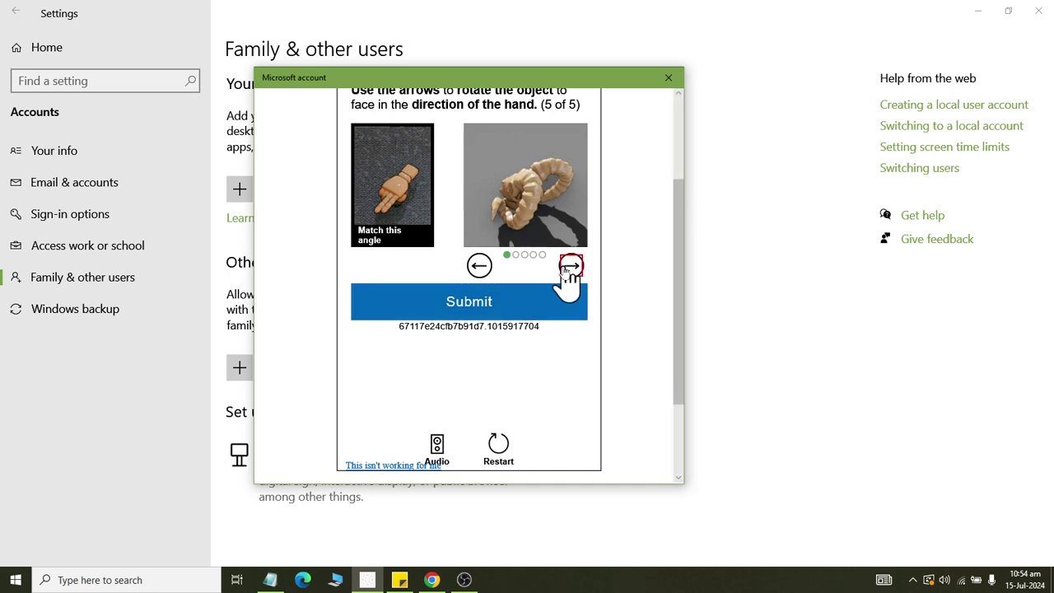
left_click(571, 267)
left_click(480, 266)
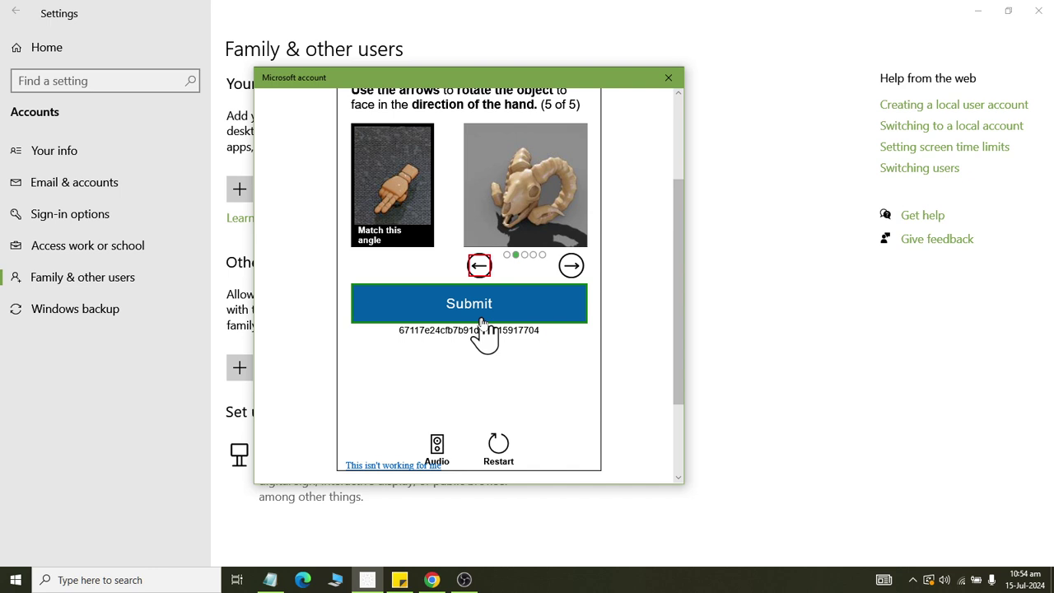
left_click(487, 308)
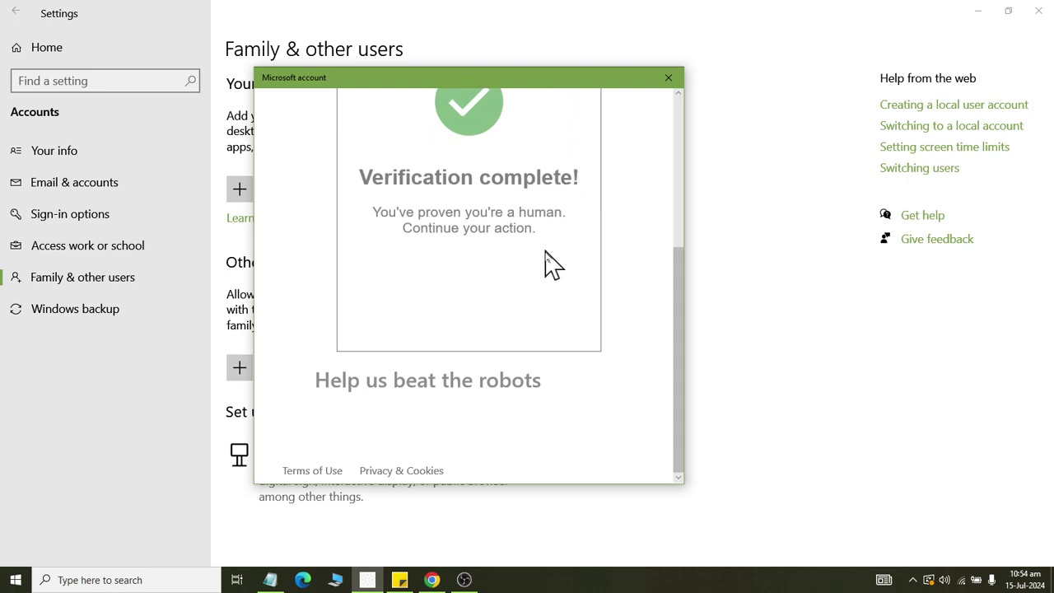
Scroll the account dialog until the Good to go! family confirmation shows.
scroll(552, 263, "up", 3)
scroll(556, 276, "down", 3)
scroll(573, 308, "up", 1)
scroll(574, 312, "up", 2)
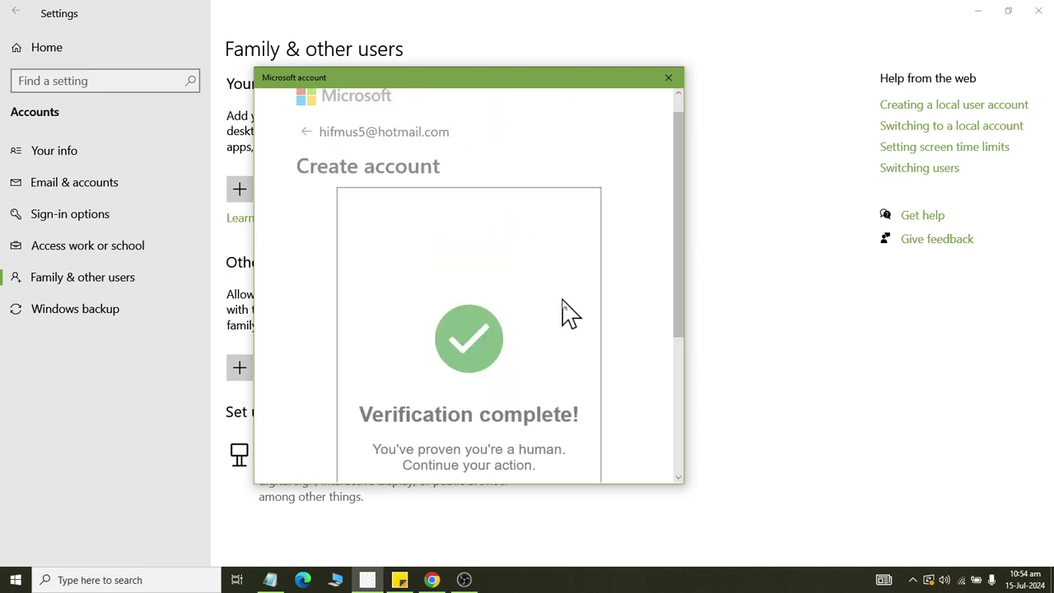
scroll(556, 313, "down", 2)
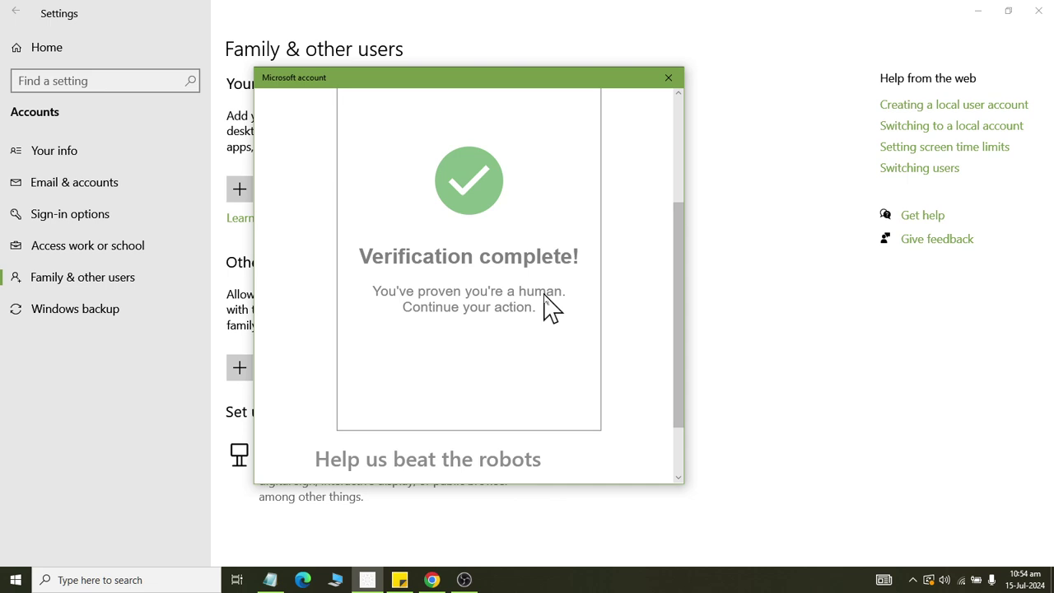
scroll(546, 307, "down", 1)
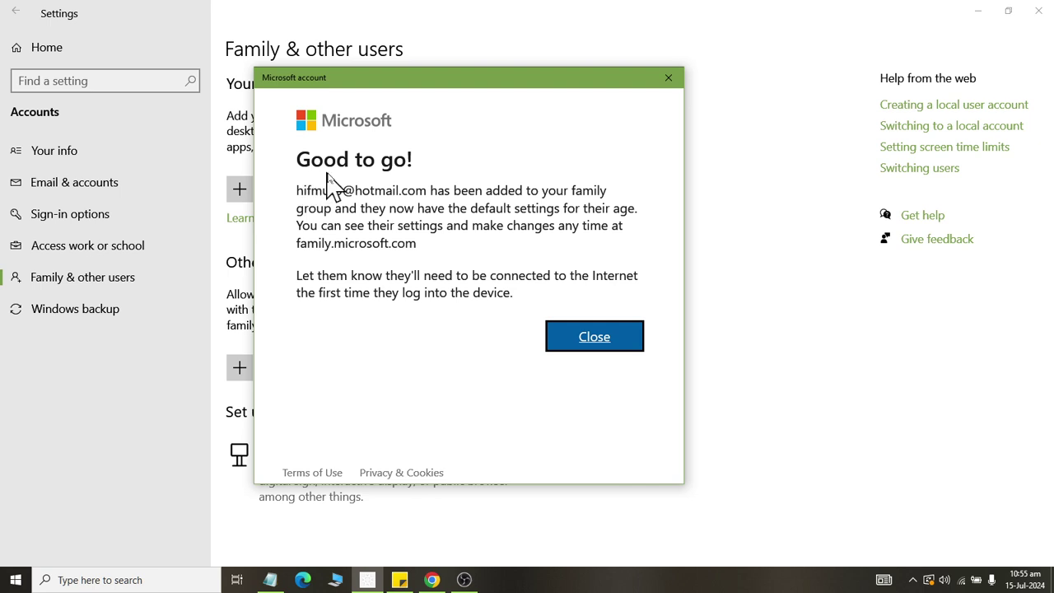
Highlight family.microsoft.com in the Good to go! message and bring Chrome forward.
left_click_drag(295, 192, 453, 254)
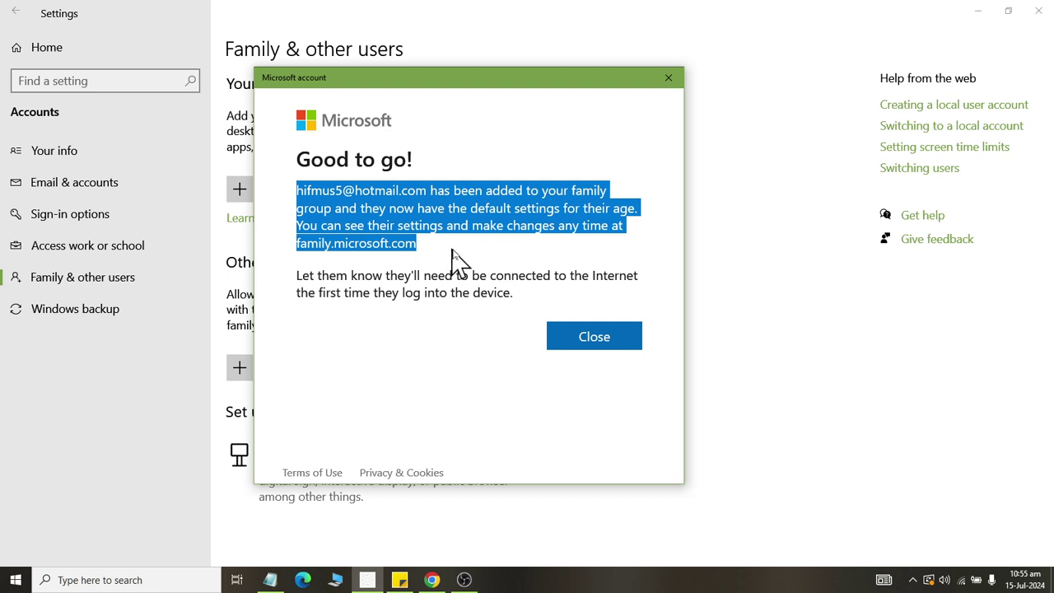
left_click(349, 255)
triple_click(336, 247)
left_click(418, 247)
left_click_drag(418, 247, 332, 242)
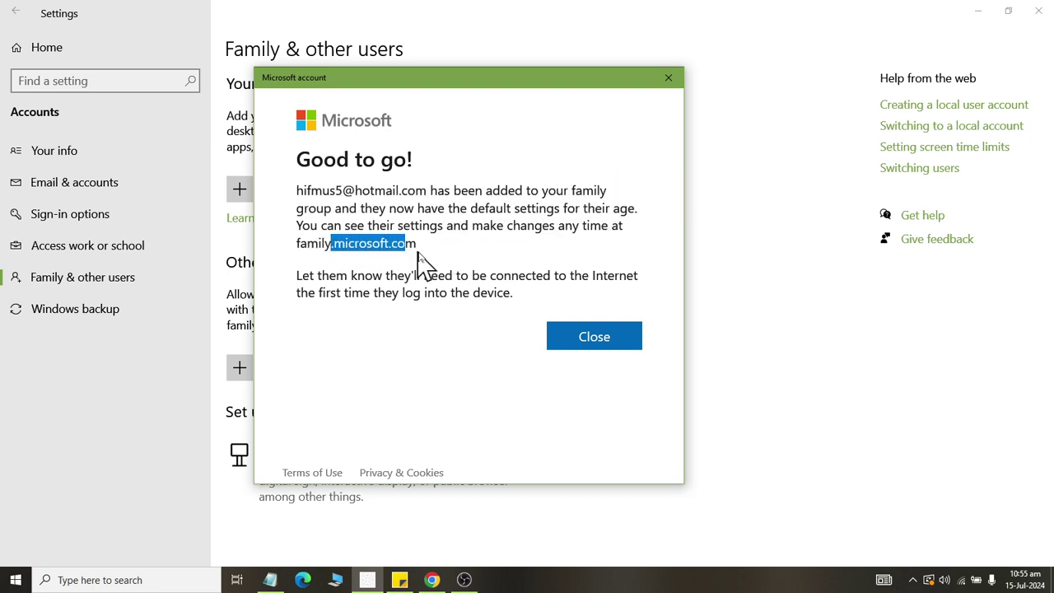
left_click(418, 245)
left_click_drag(406, 247, 338, 247)
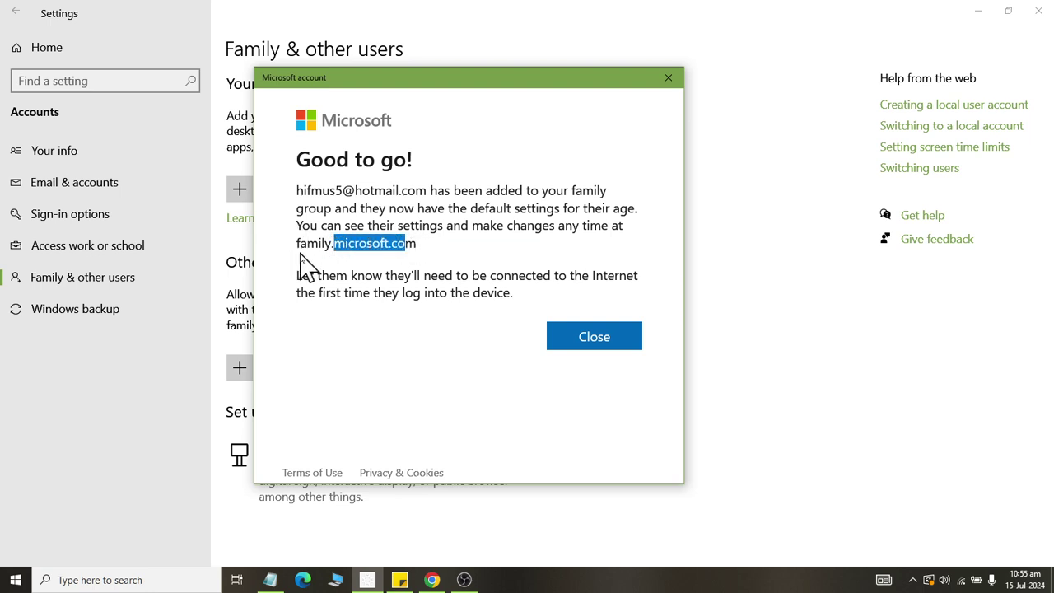
left_click(301, 247)
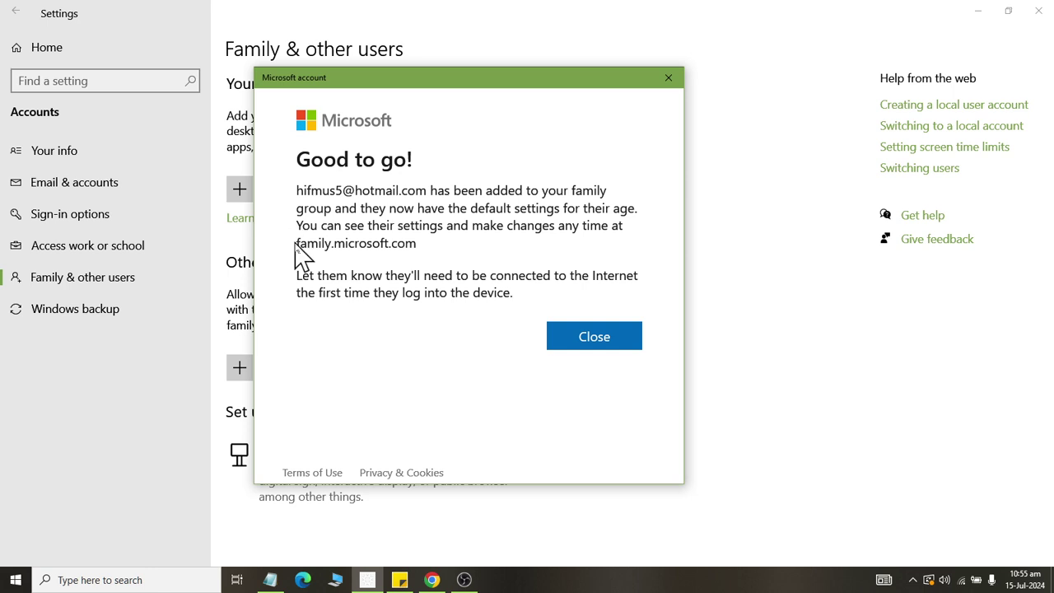
left_click_drag(300, 245, 425, 247)
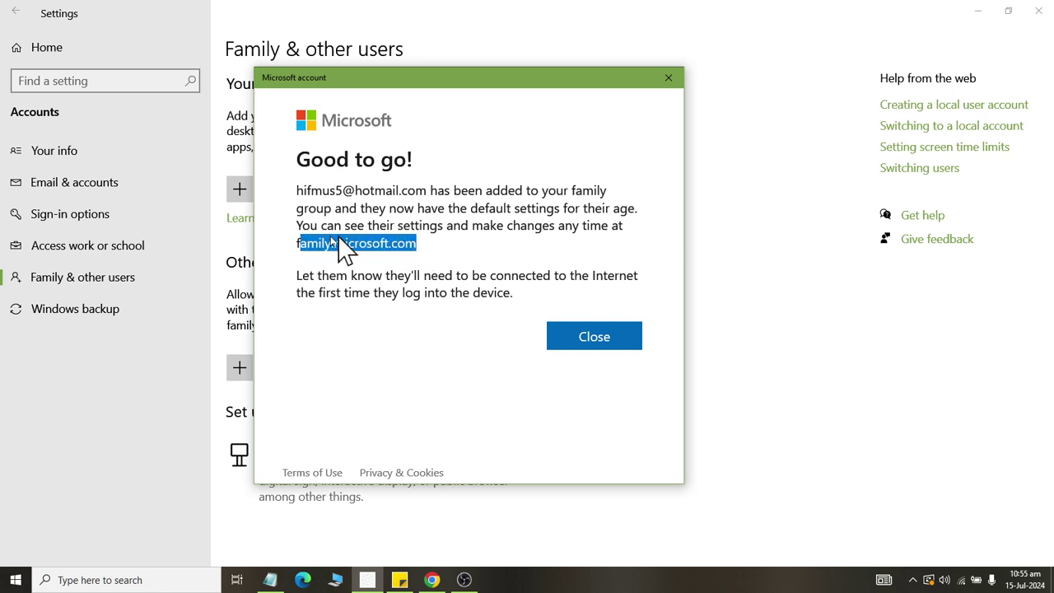
left_click_drag(296, 245, 437, 252)
key("ctrl+c")
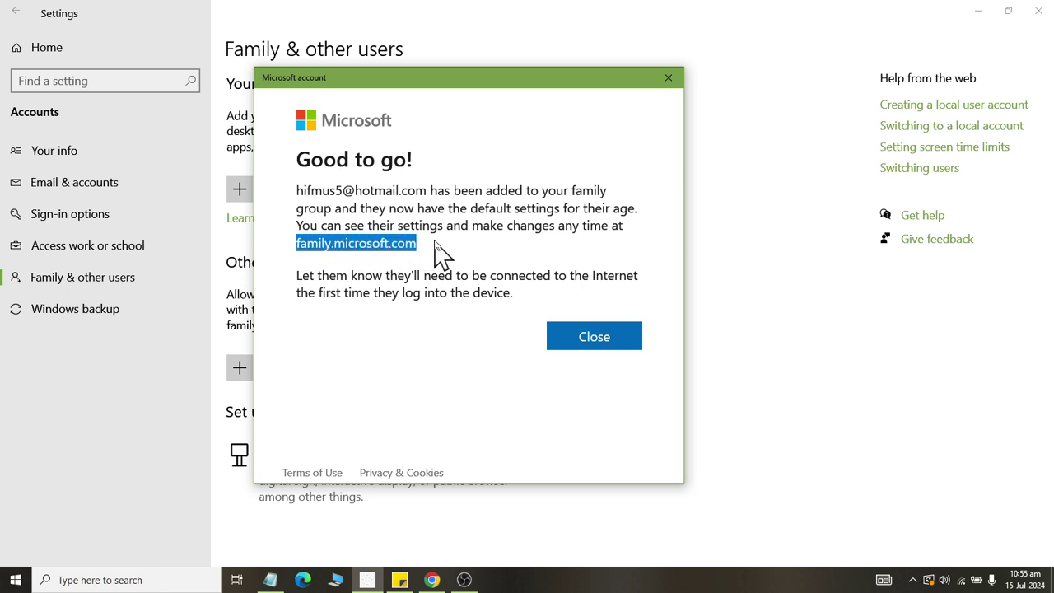
left_click(431, 579)
left_click(750, 93)
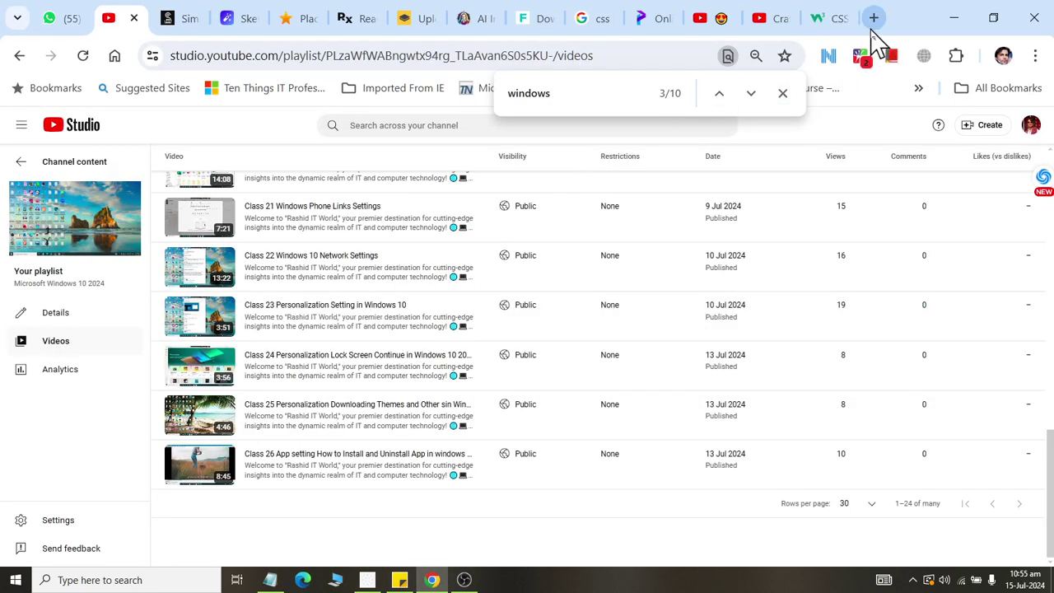
Open family.microsoft.com in a new Chrome tab.
left_click(874, 18)
left_click(354, 58)
key("ctrl+v")
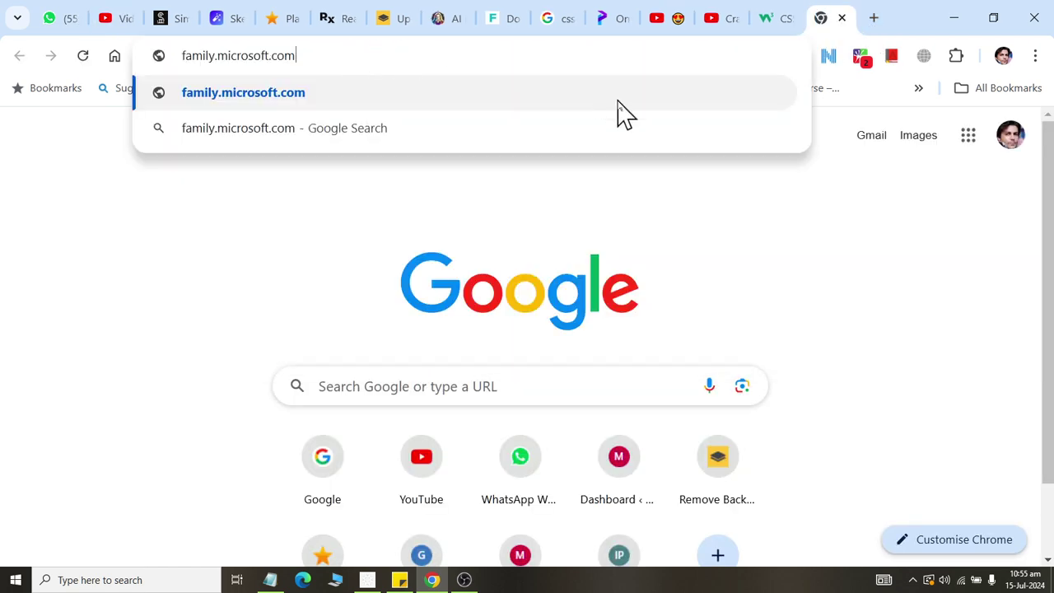
key("Return")
Close the Settings confirmation to reveal the family list, then return to Chrome.
key("alt+Tab")
left_click(598, 342)
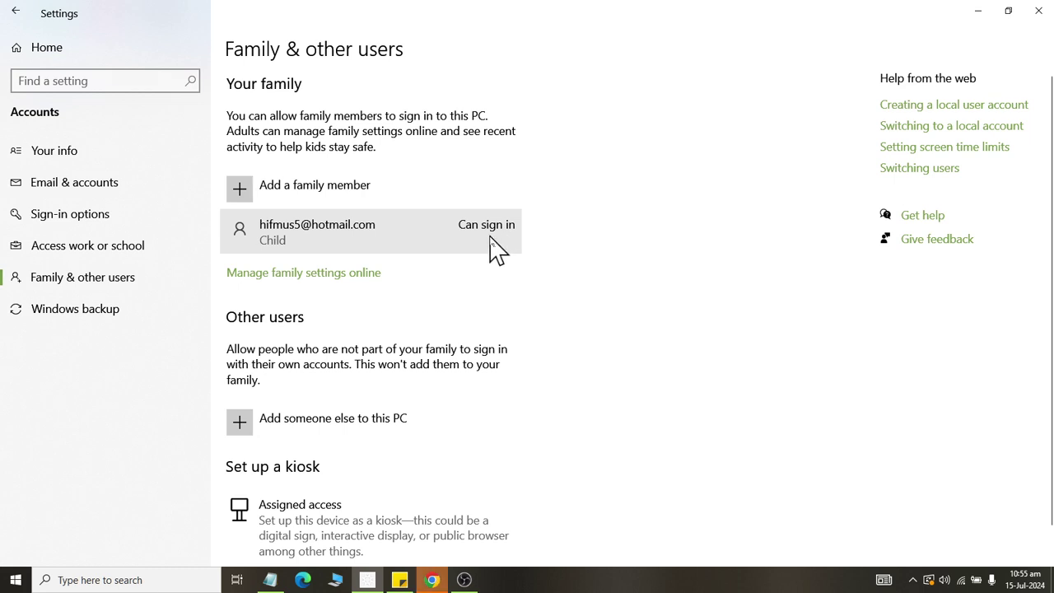
left_click(432, 579)
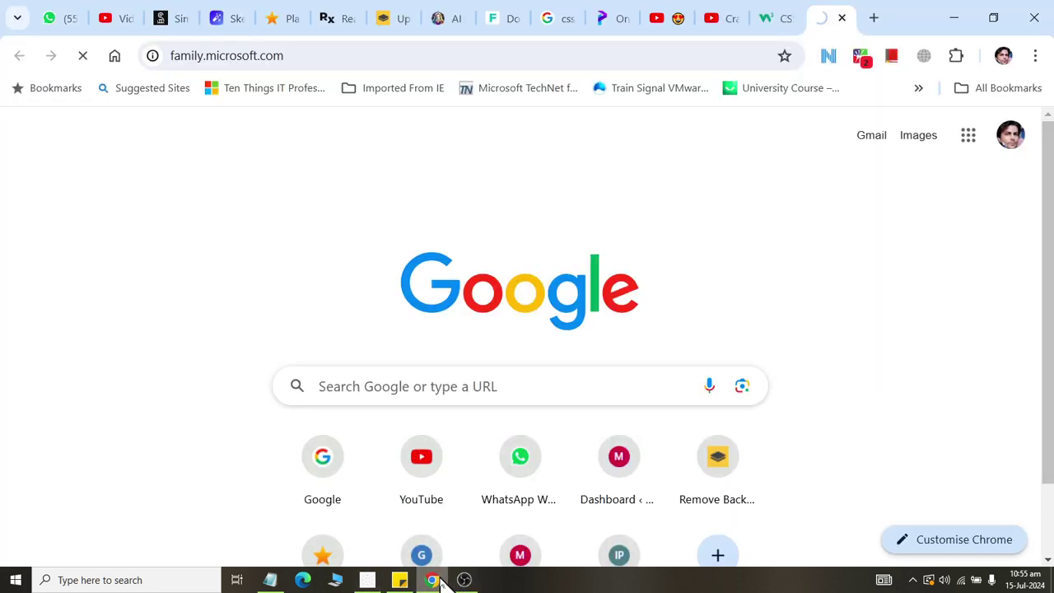
Minimize Chrome and lock the PC from the Start menu's account options.
left_click(949, 16)
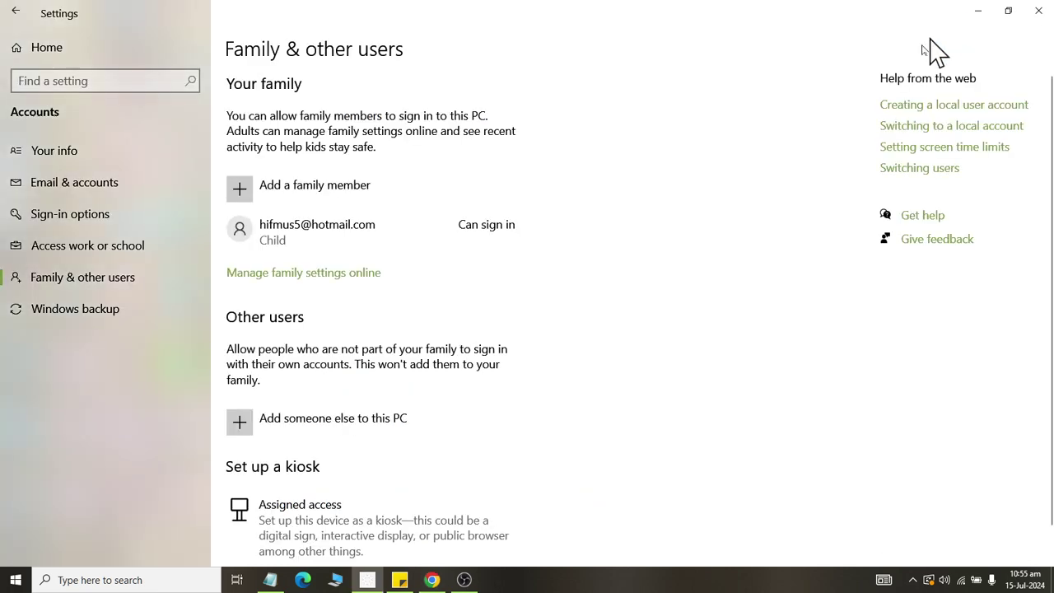
key("super")
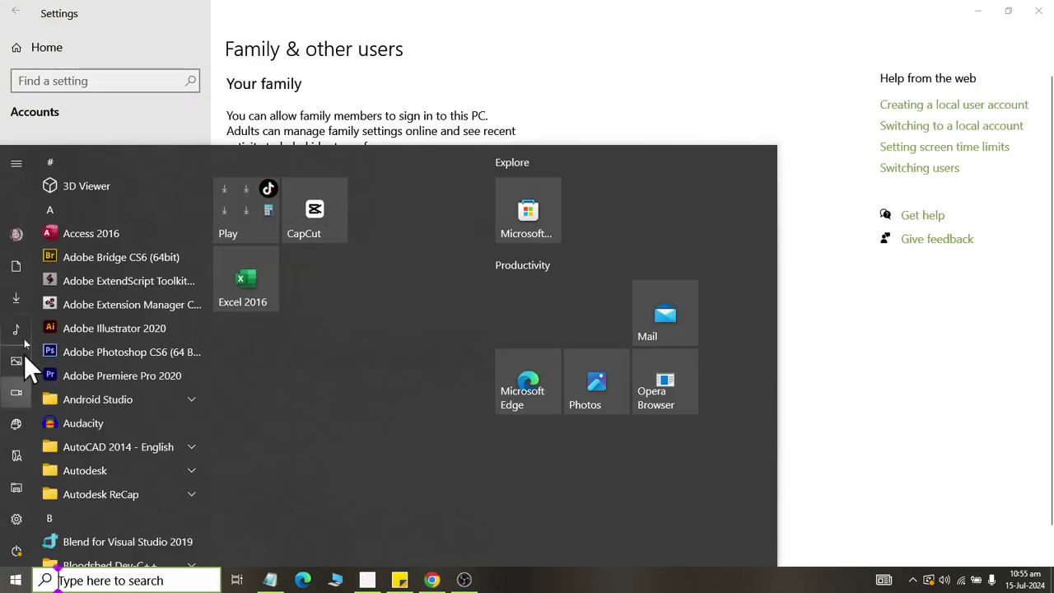
left_click(22, 229)
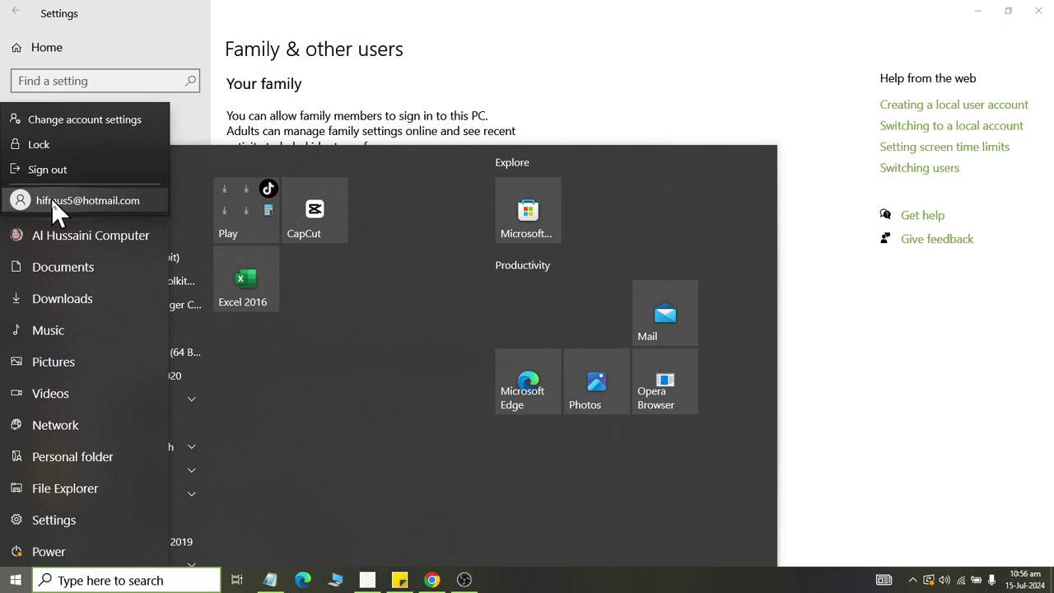
left_click(56, 150)
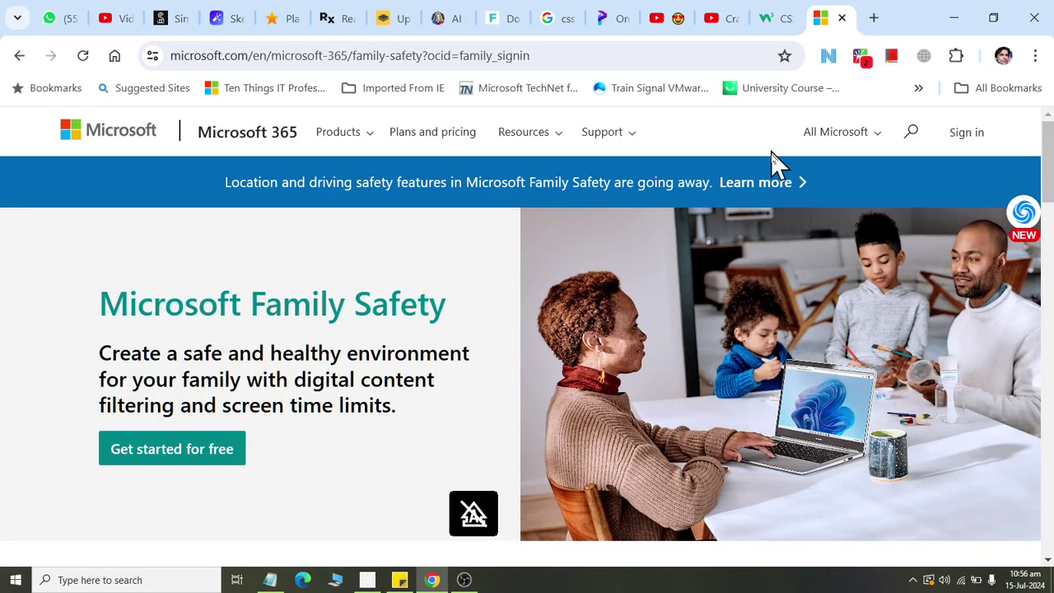
Choose Get started for free on Family Safety and switch to the new Create account tab.
left_click(214, 455)
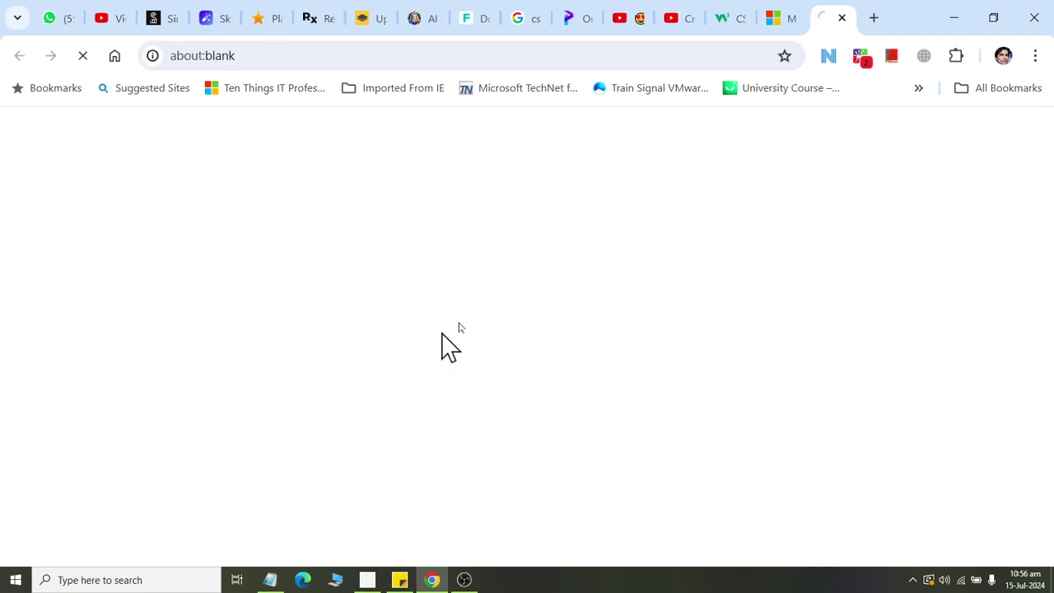
left_click(767, 25)
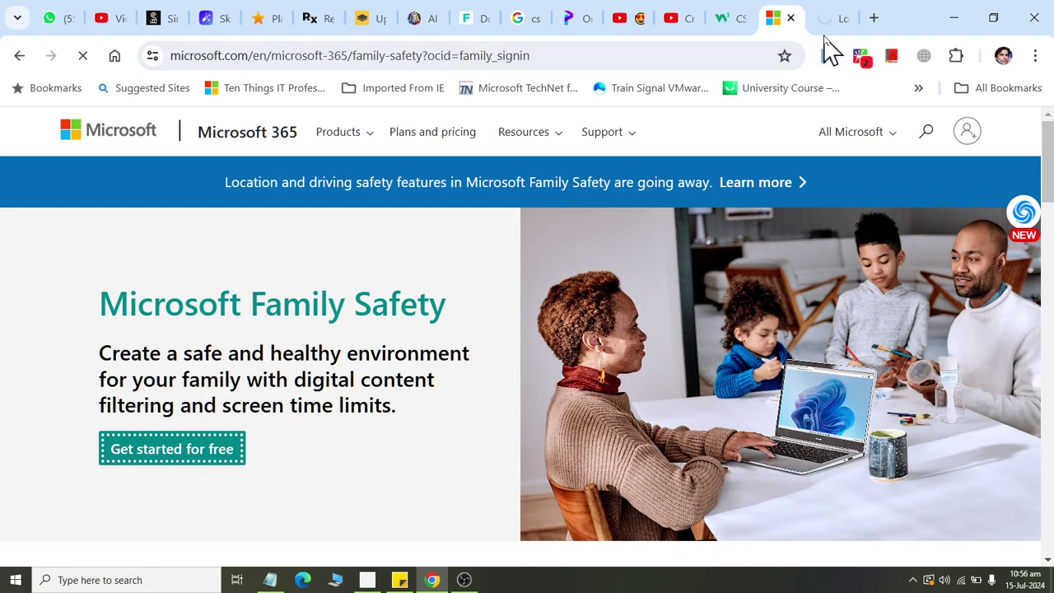
scroll(725, 247, "down", 5)
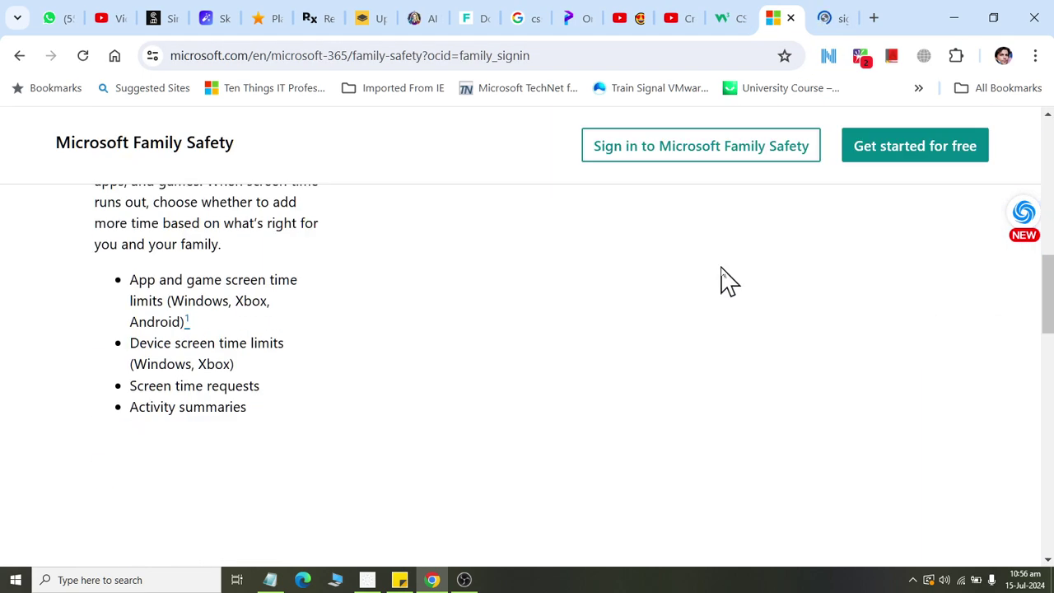
scroll(719, 282, "up", 2)
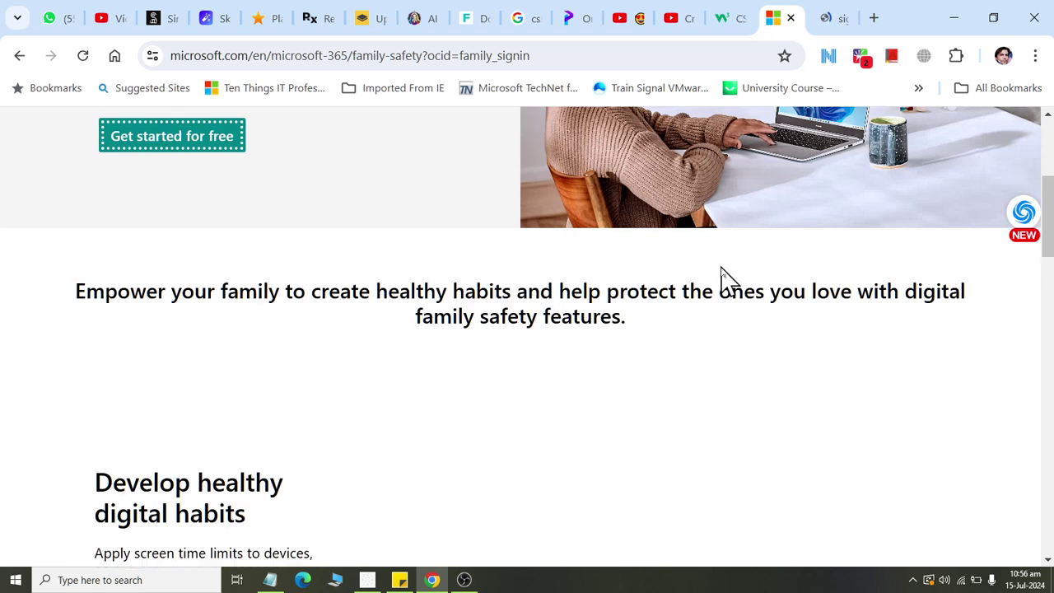
left_click(822, 18)
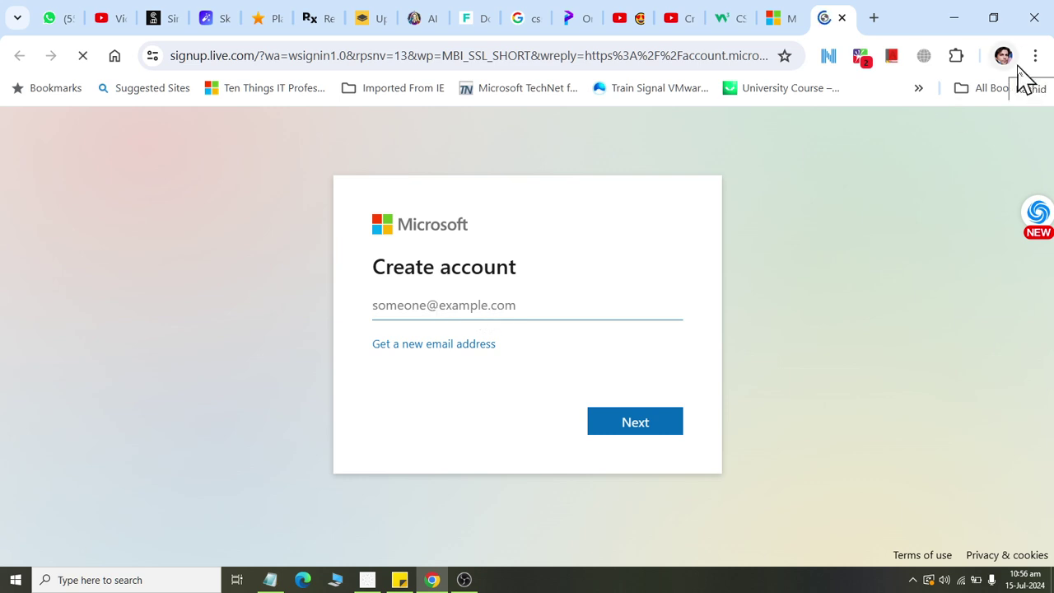
Enter the desired new Hotmail address in the sign-up form and submit it.
type("husm")
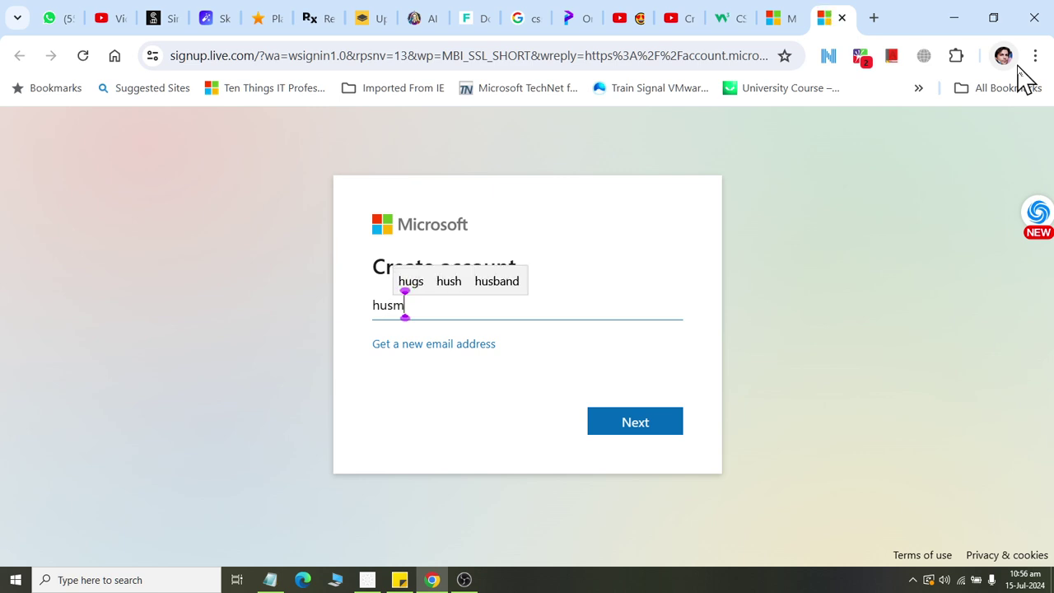
key("BackSpace")
key("BackSpace")
key("BackSpace")
key("BackSpace")
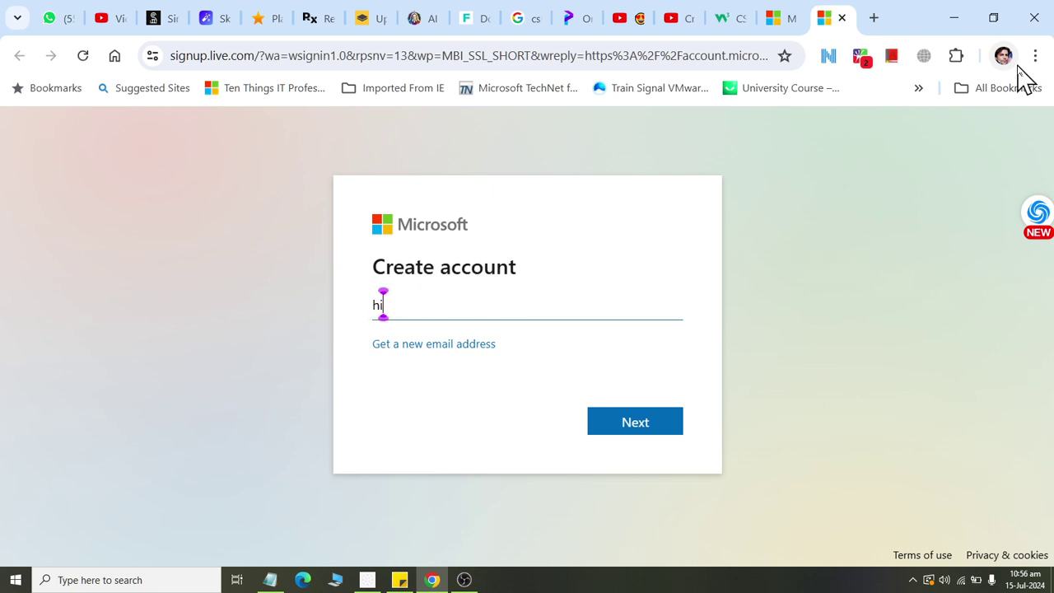
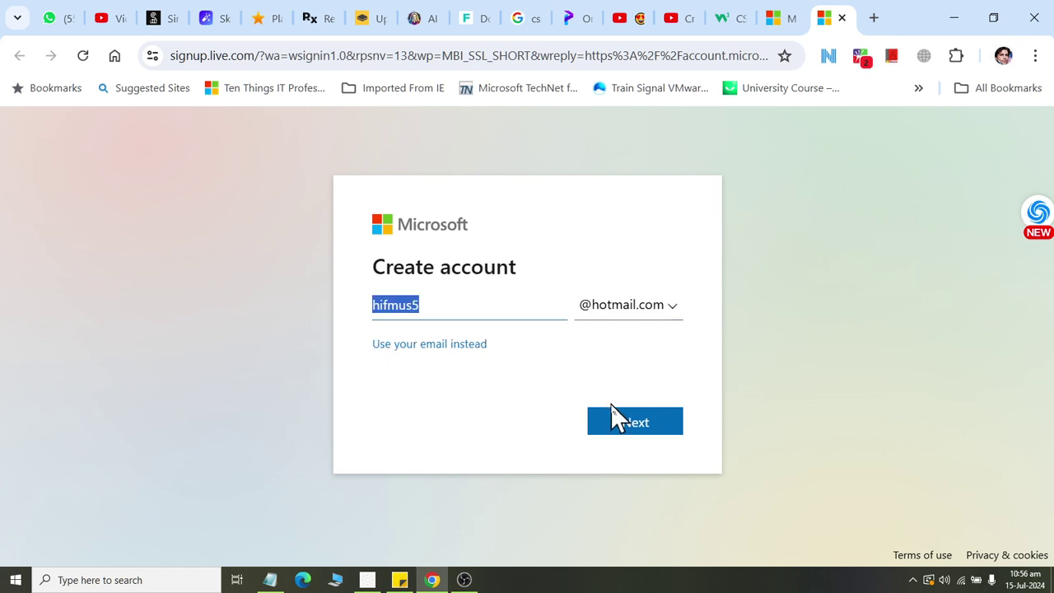
left_click(644, 435)
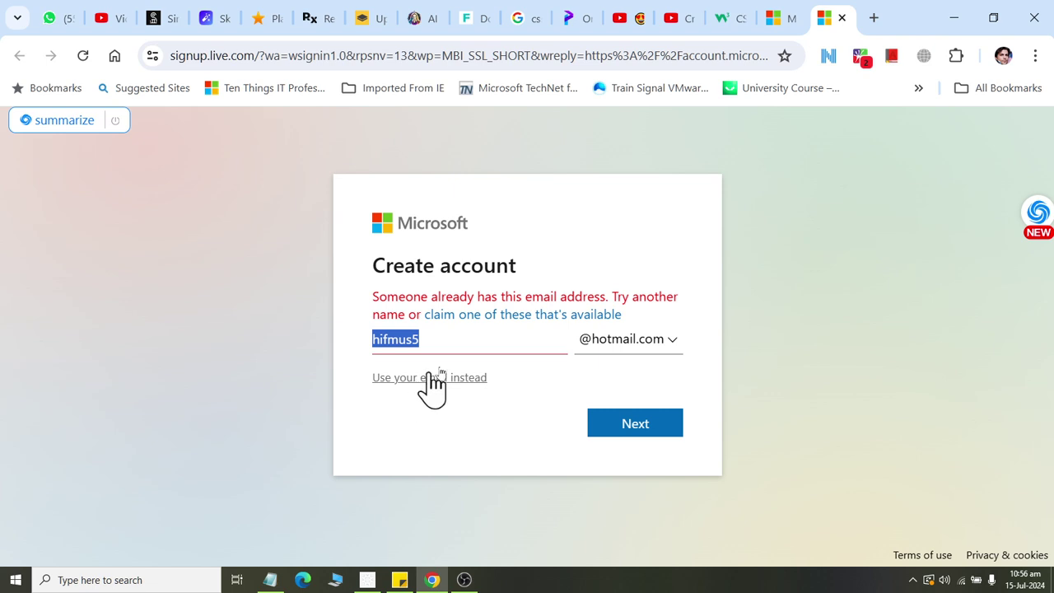
After the 'already taken' error, choose Use your email instead and close the sign-up tab.
left_click(871, 254)
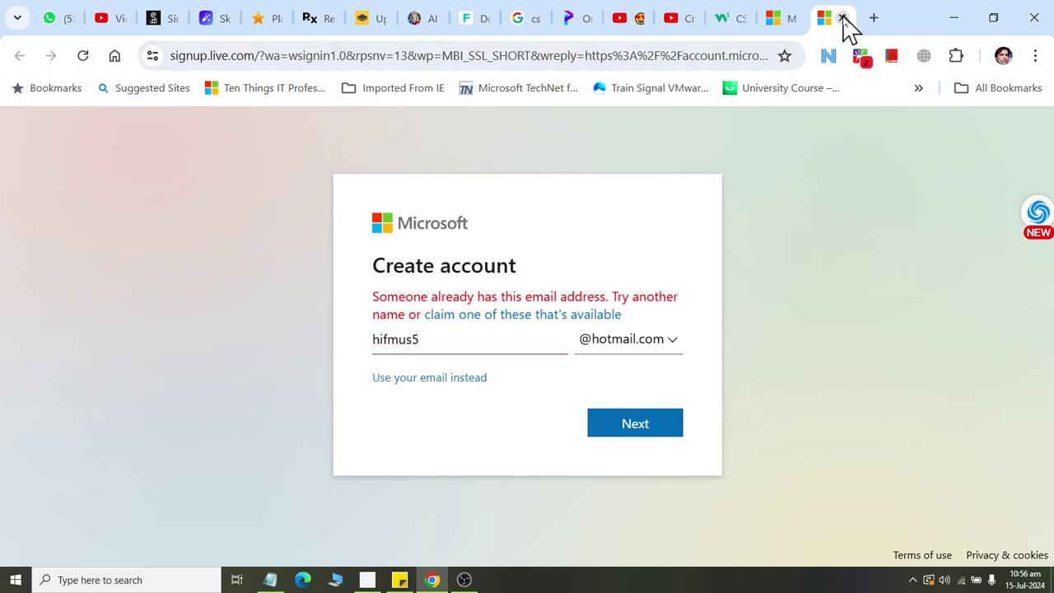
left_click(412, 378)
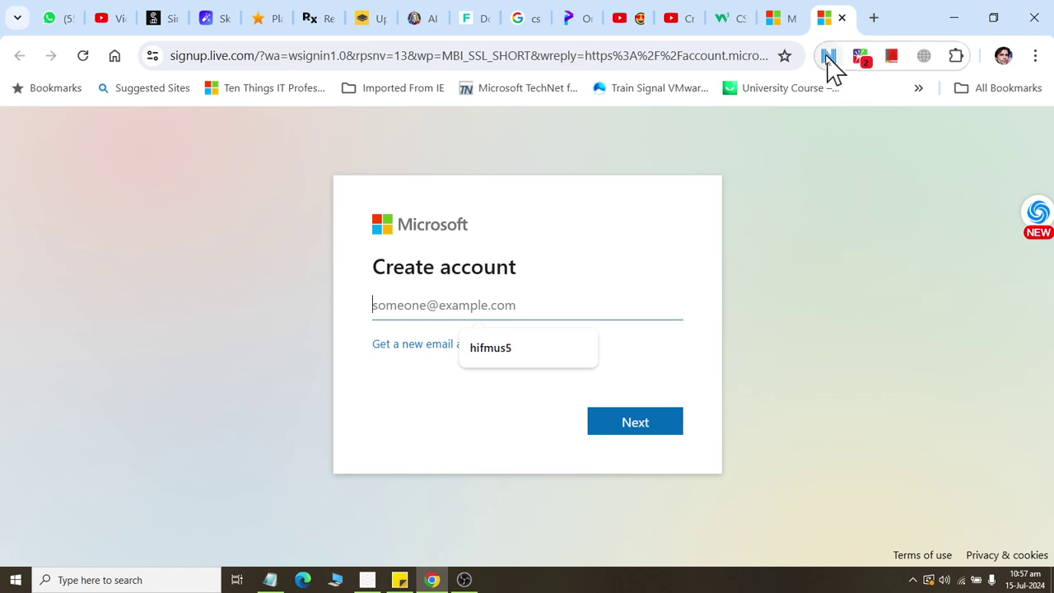
left_click(841, 18)
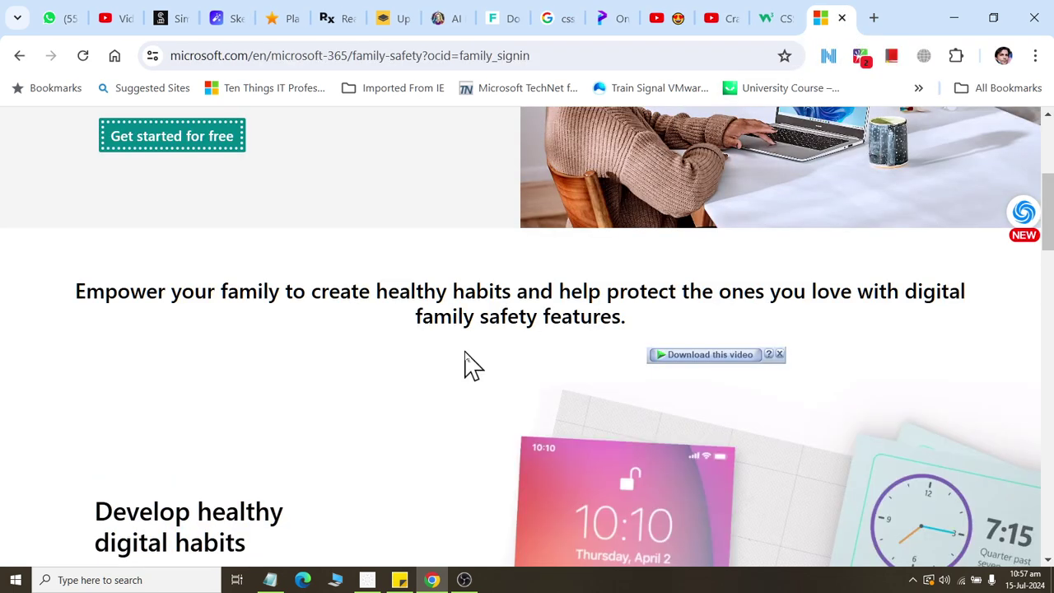
Go to the Sign in to Microsoft Family Safety page.
scroll(463, 365, "up", 4)
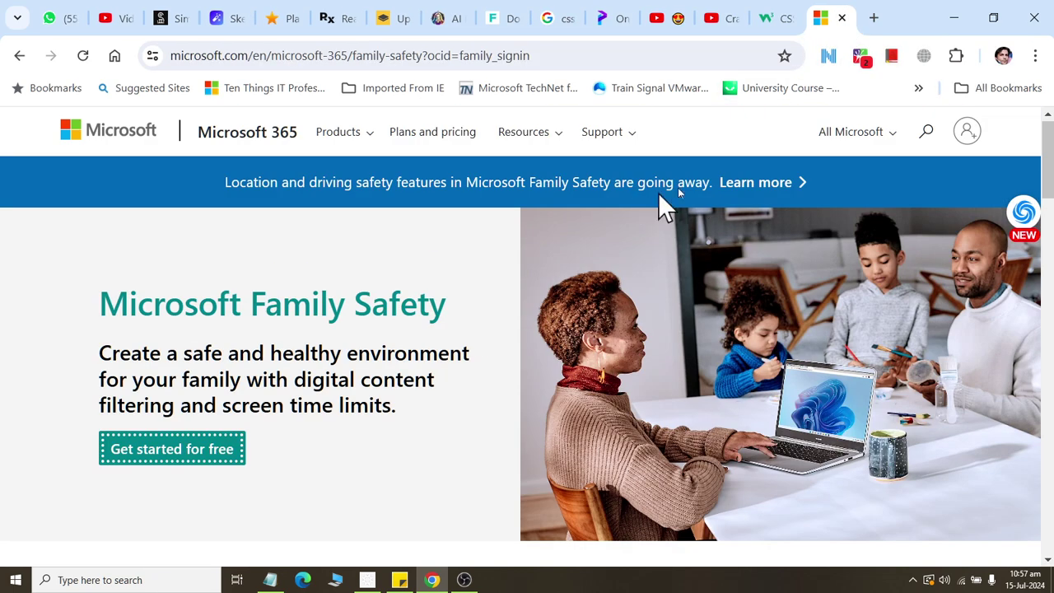
scroll(844, 247, "down", 6)
scroll(840, 260, "up", 1)
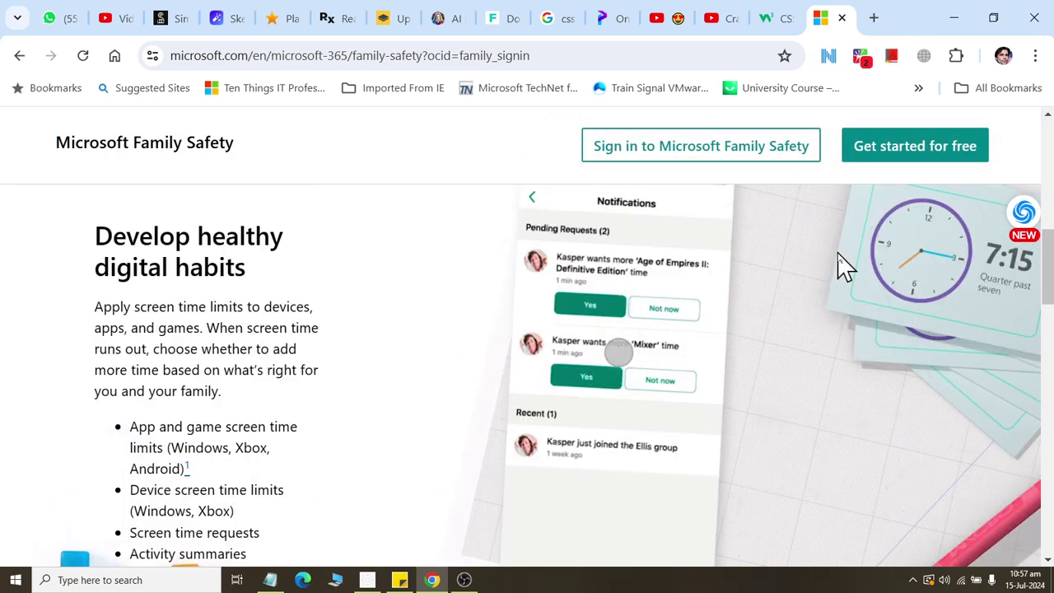
left_click(635, 152)
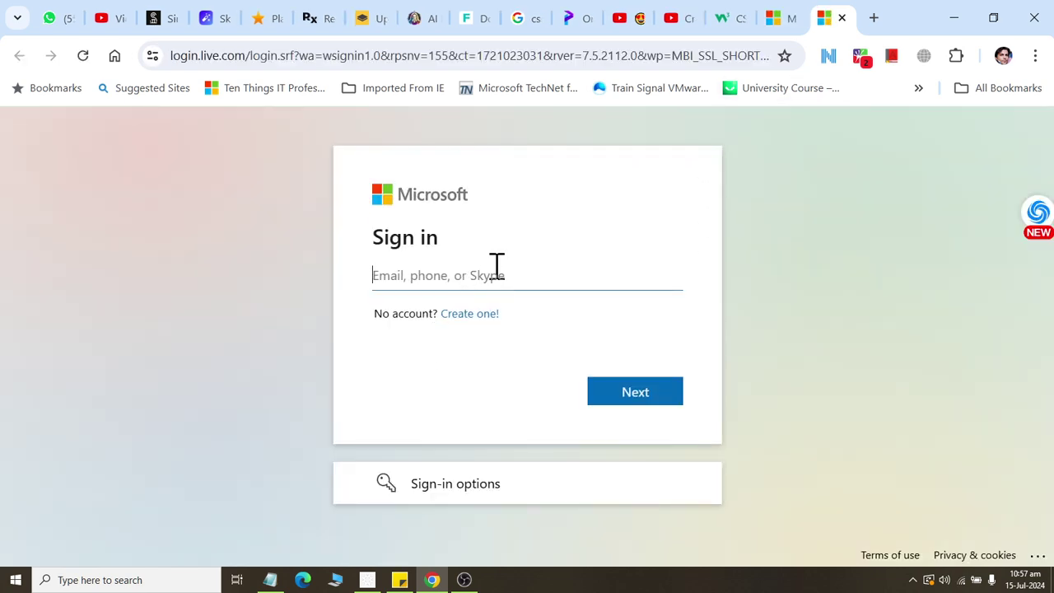
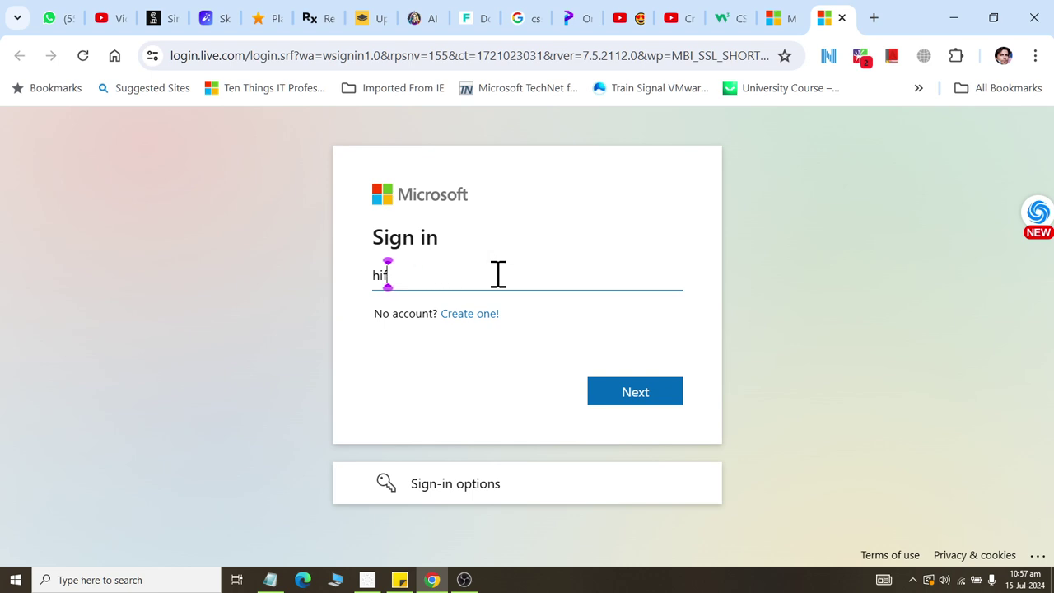
Sign in with the existing Hotmail address and its password, then minimize Chrome.
key("Return")
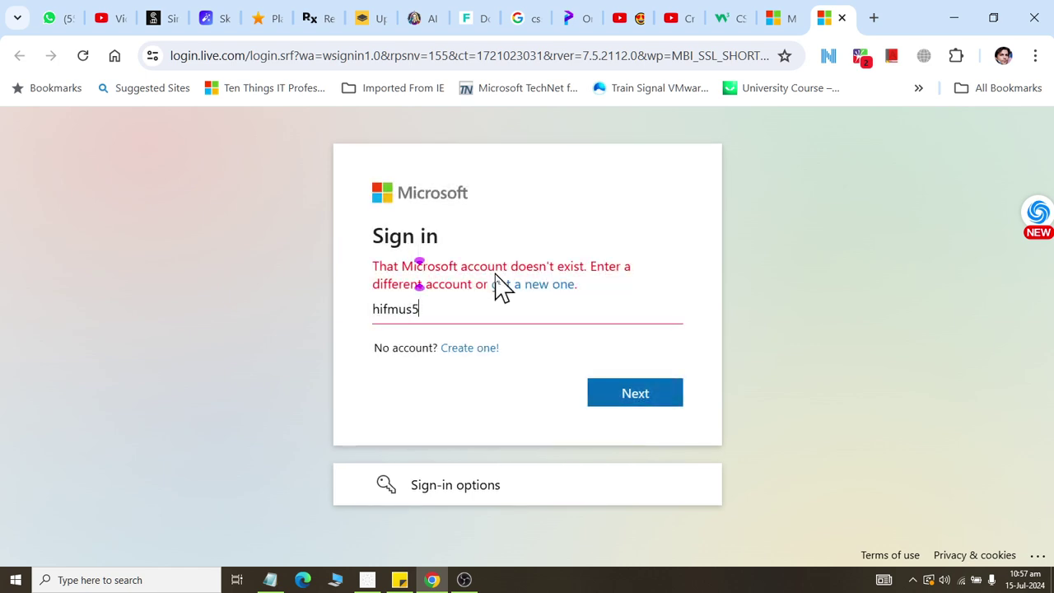
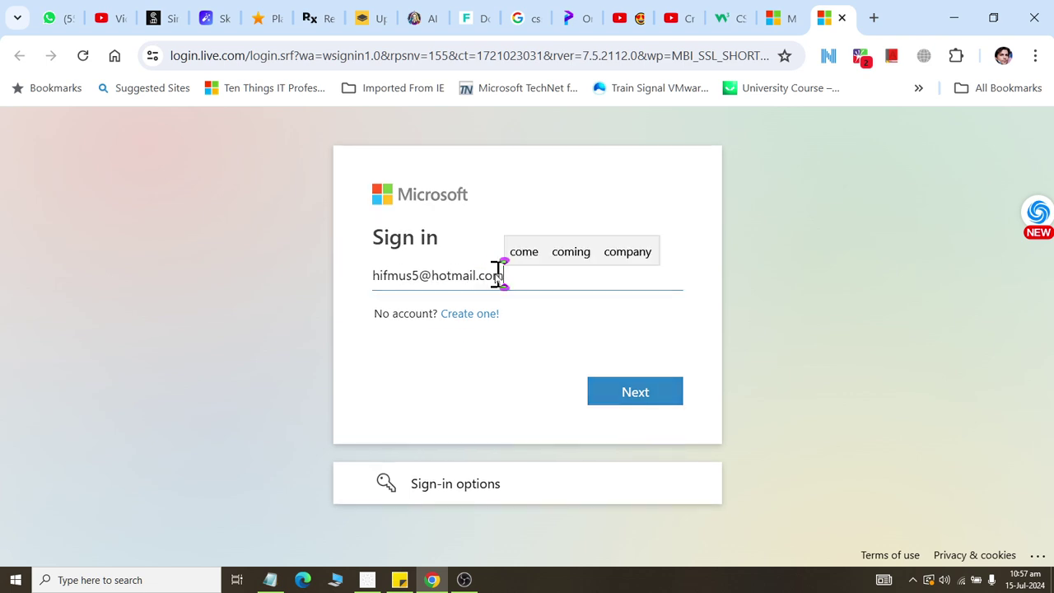
key("Return")
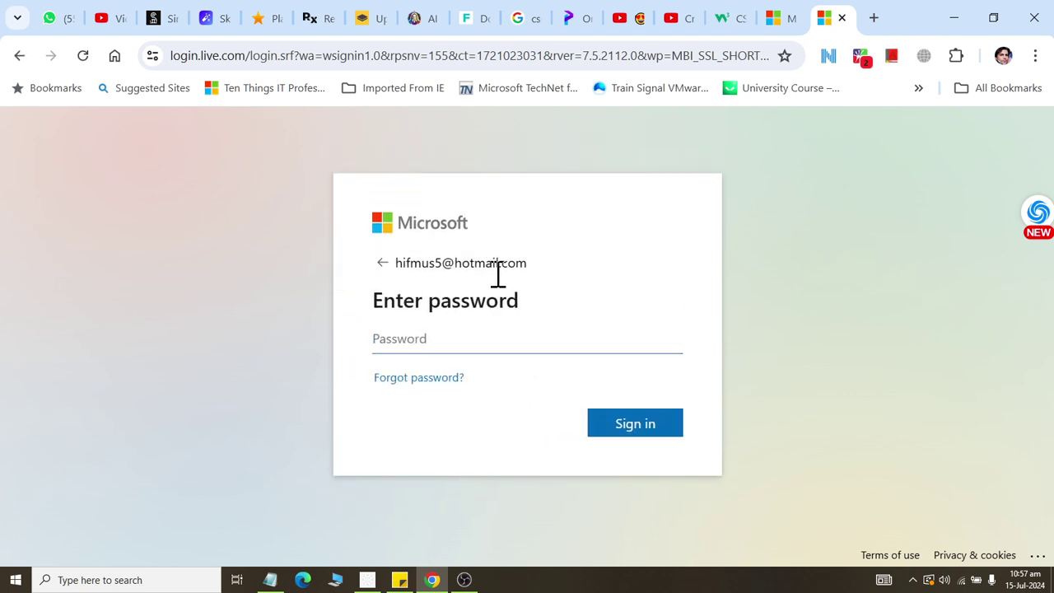
type("••••••••")
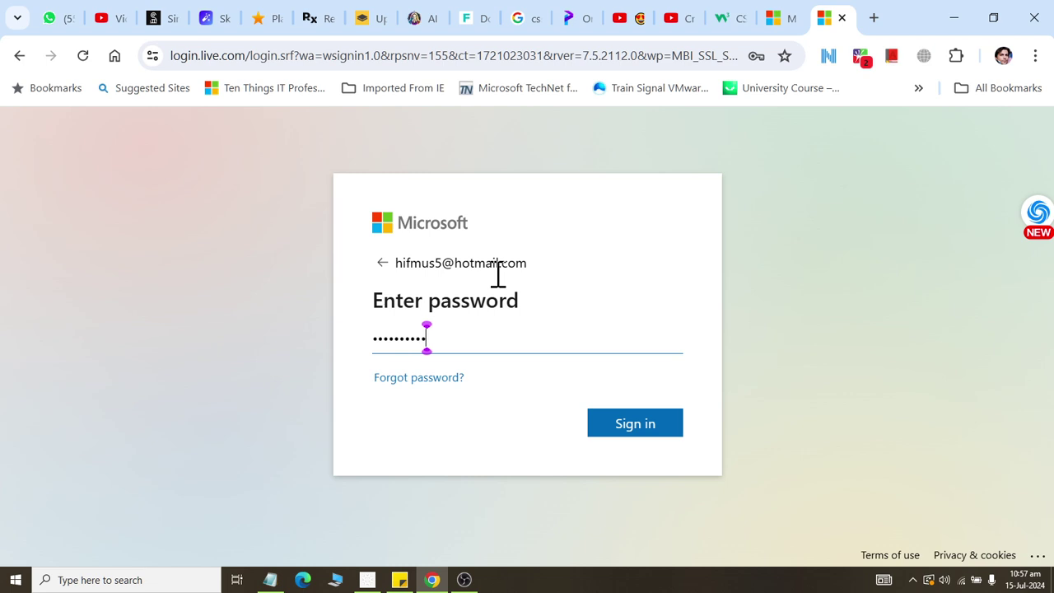
key("Return")
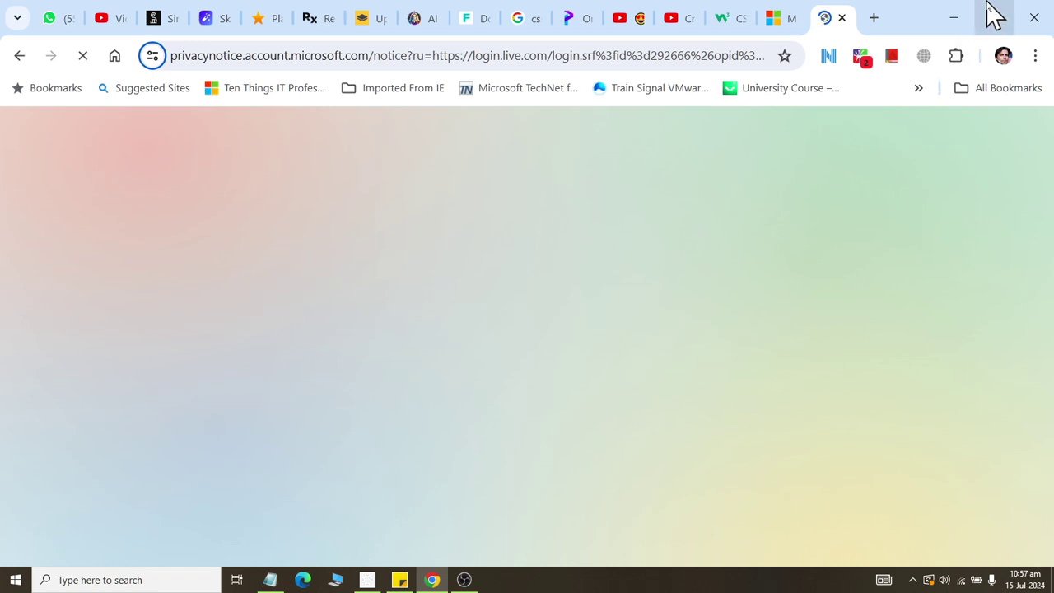
left_click(954, 17)
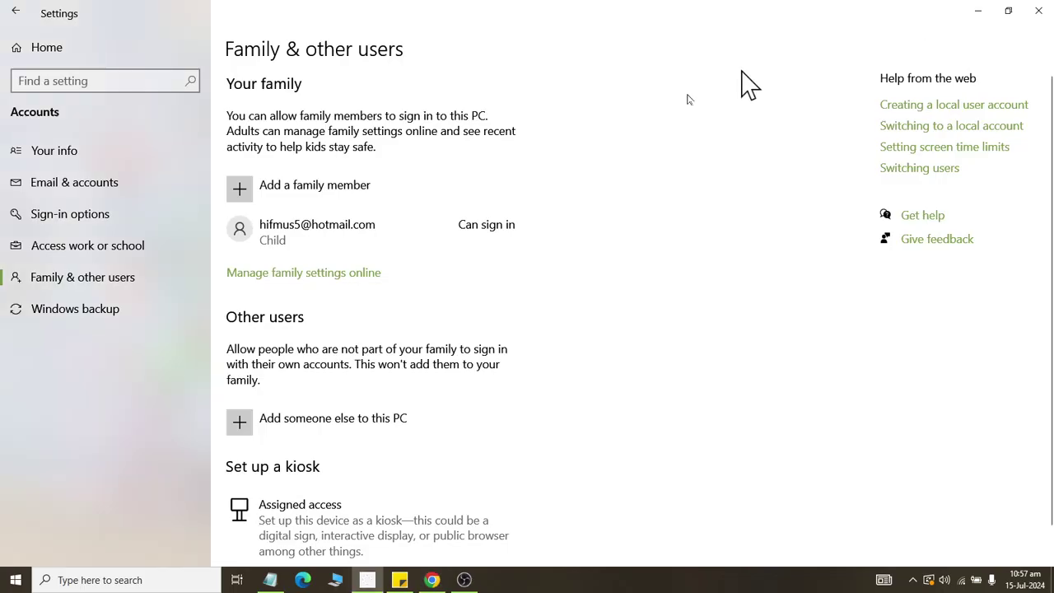
Lock the PC from the current user's account options in the Start menu.
left_click(8, 577)
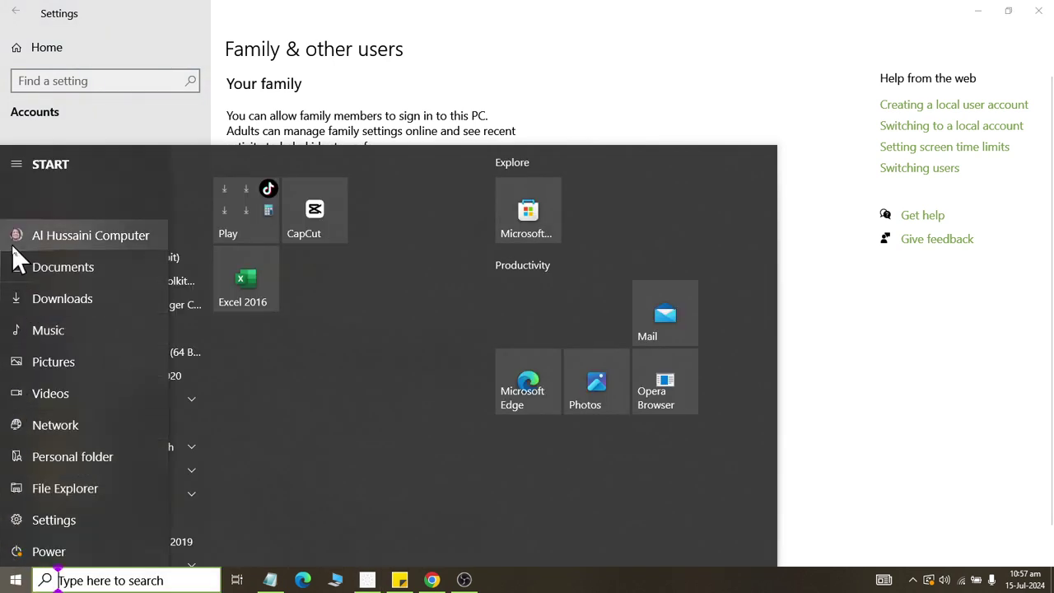
left_click(11, 245)
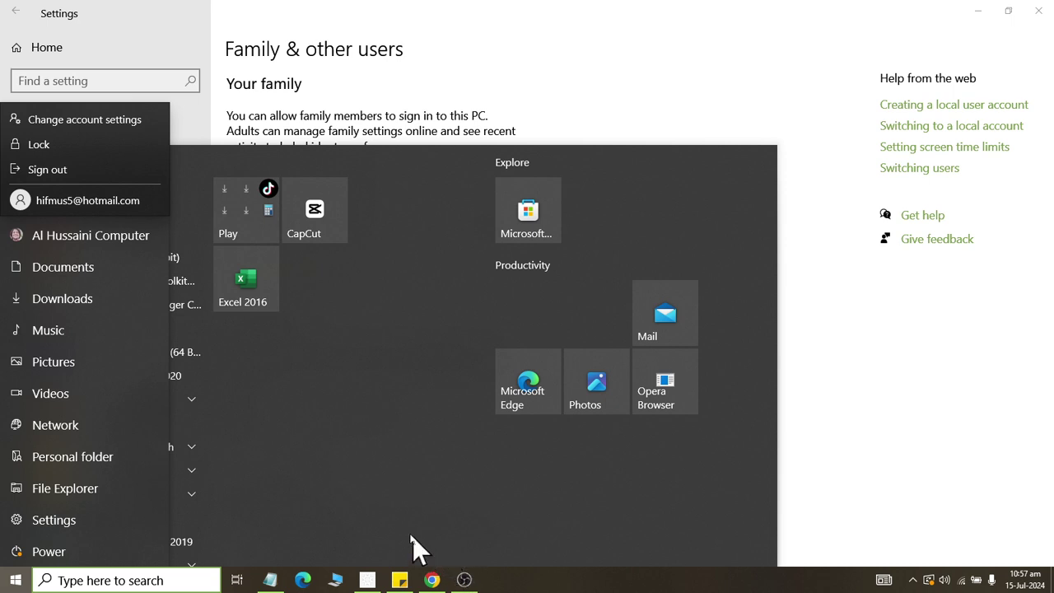
left_click(33, 148)
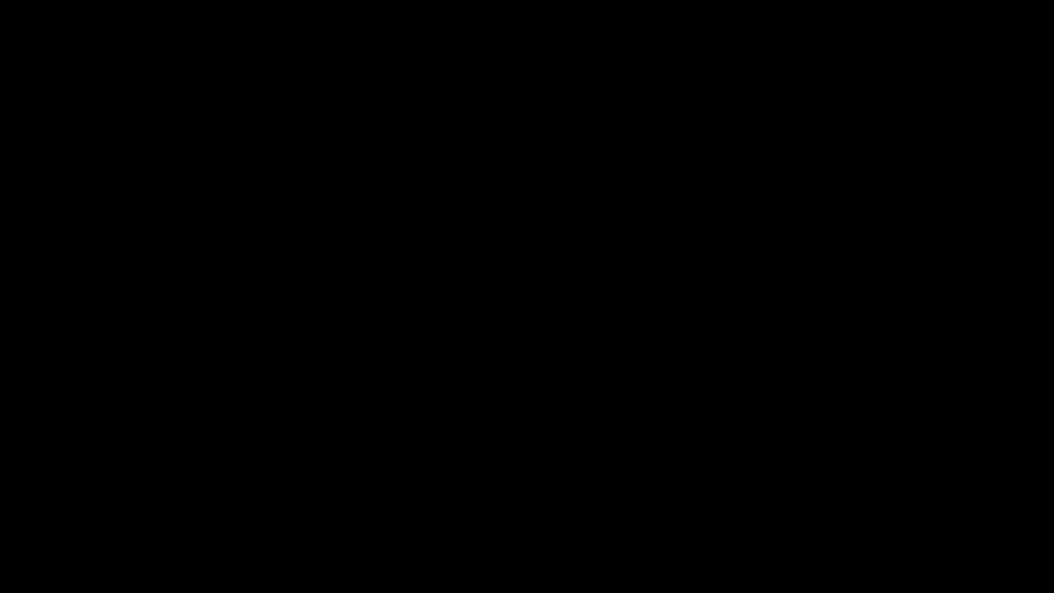
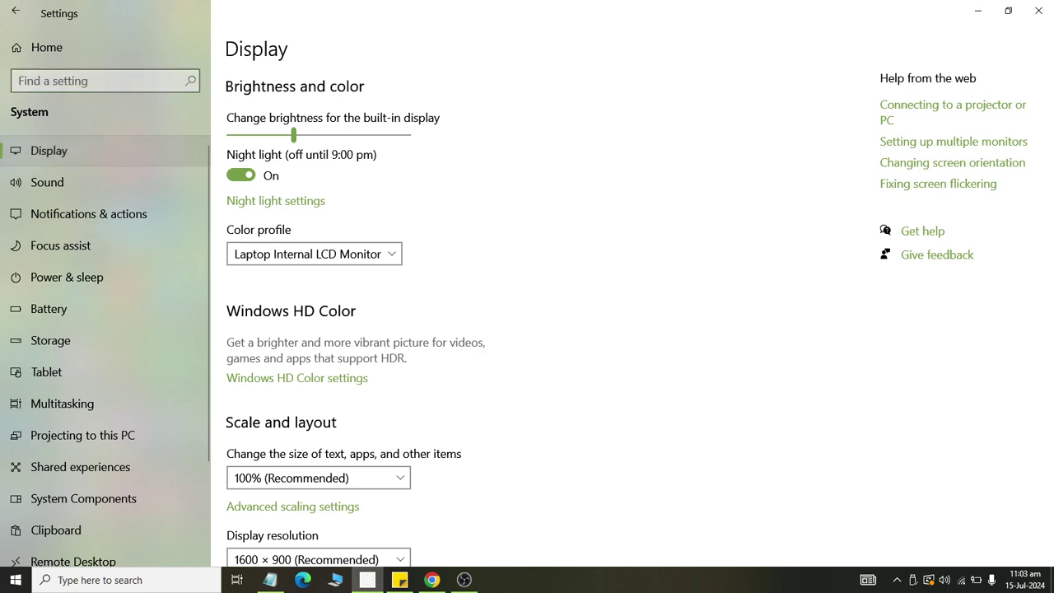
Use 'Connect to a wireless display' to project the screen to SmartTV-b9c7.
scroll(527, 330, "down", 3)
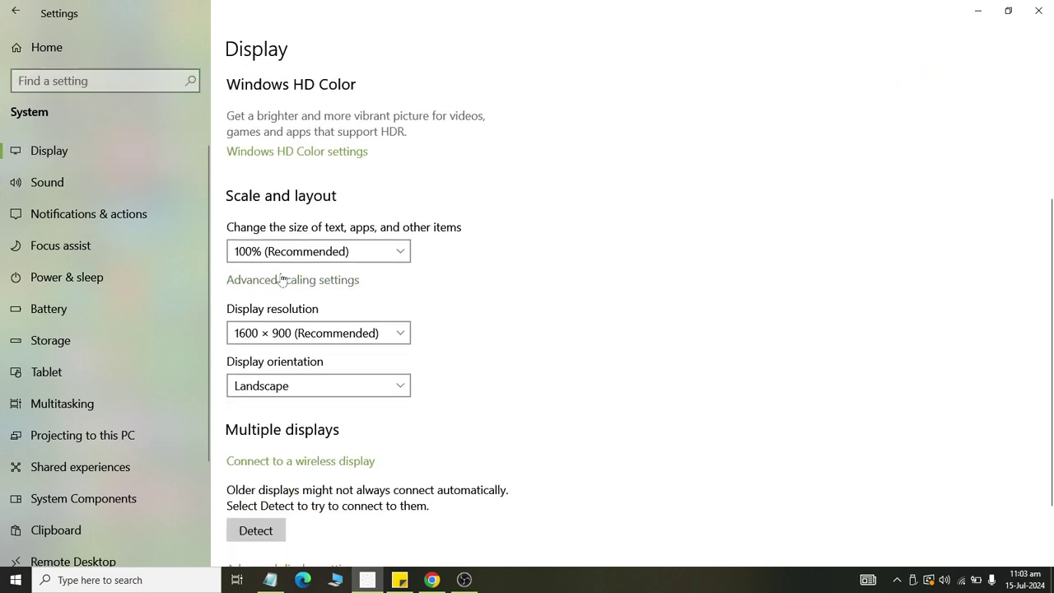
left_click(268, 463)
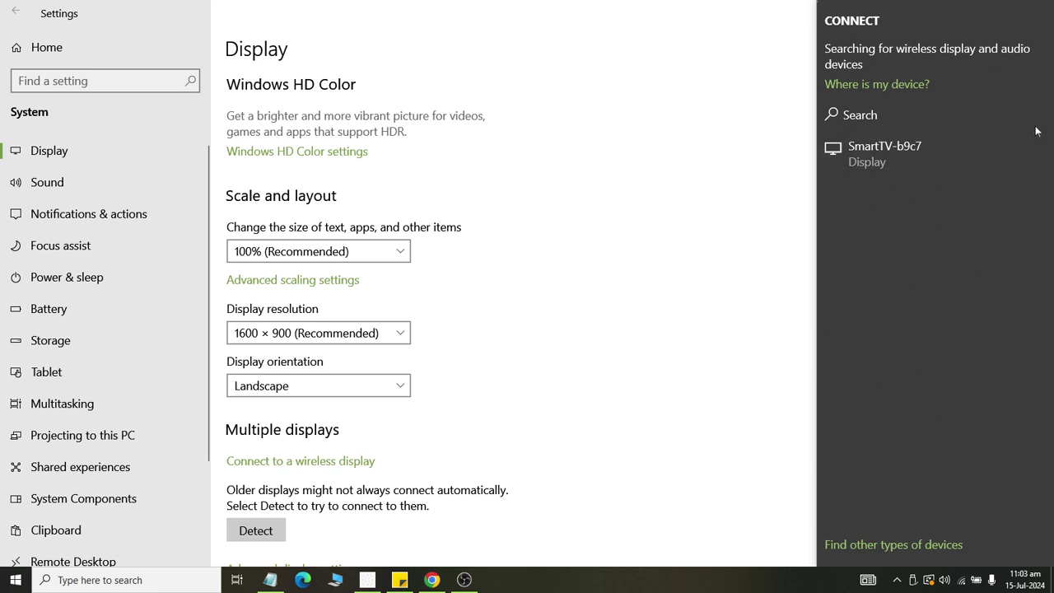
left_click(914, 141)
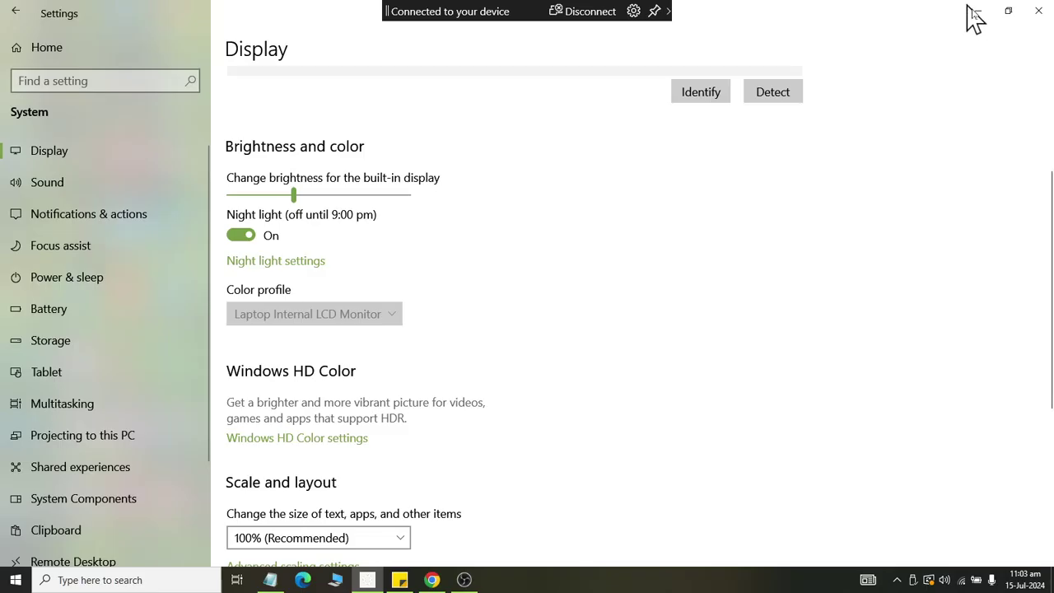
Close Settings to bring back the desktop with the Notepad account notes.
left_click(971, 17)
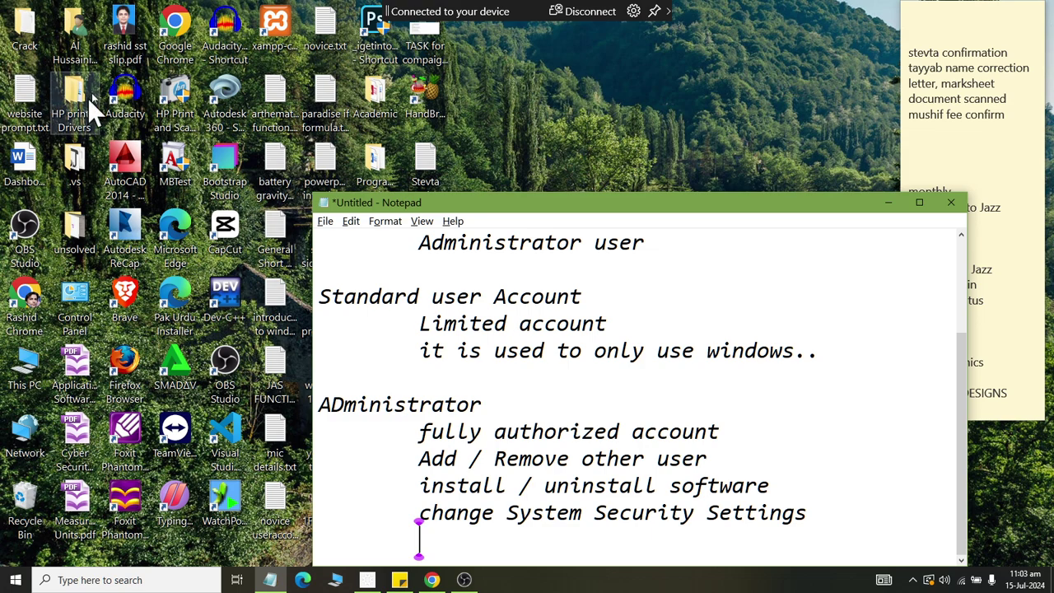
left_click(9, 568)
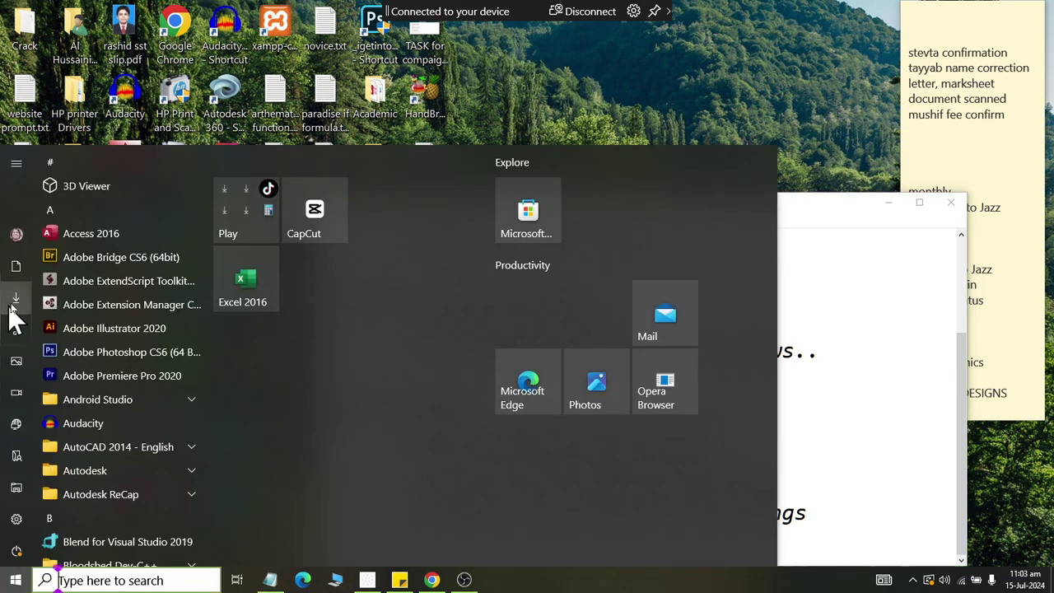
mouse_move(18, 292)
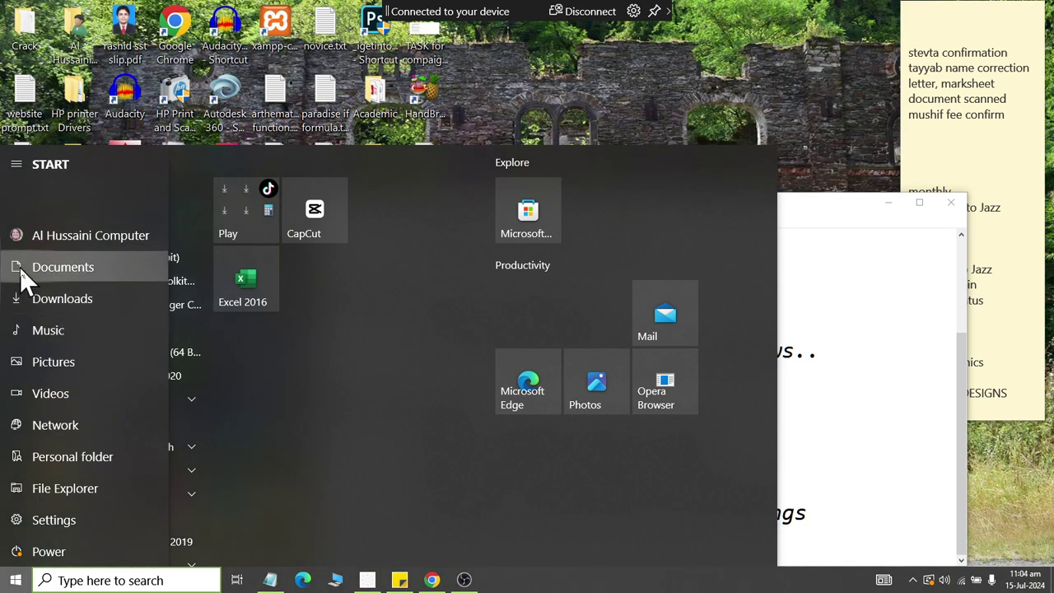
left_click(20, 268)
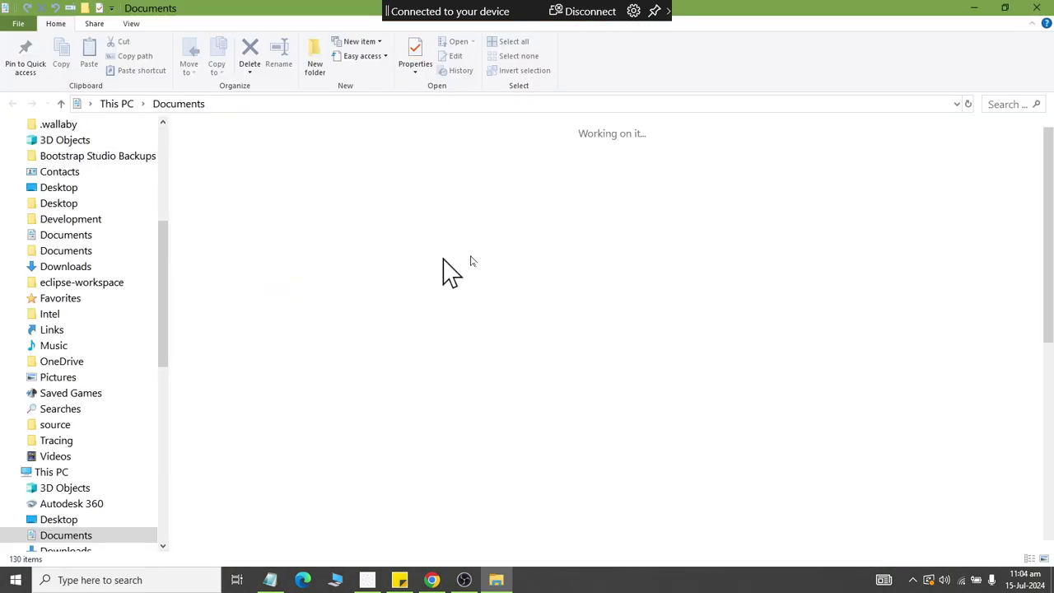
left_click_drag(1049, 206, 1050, 488)
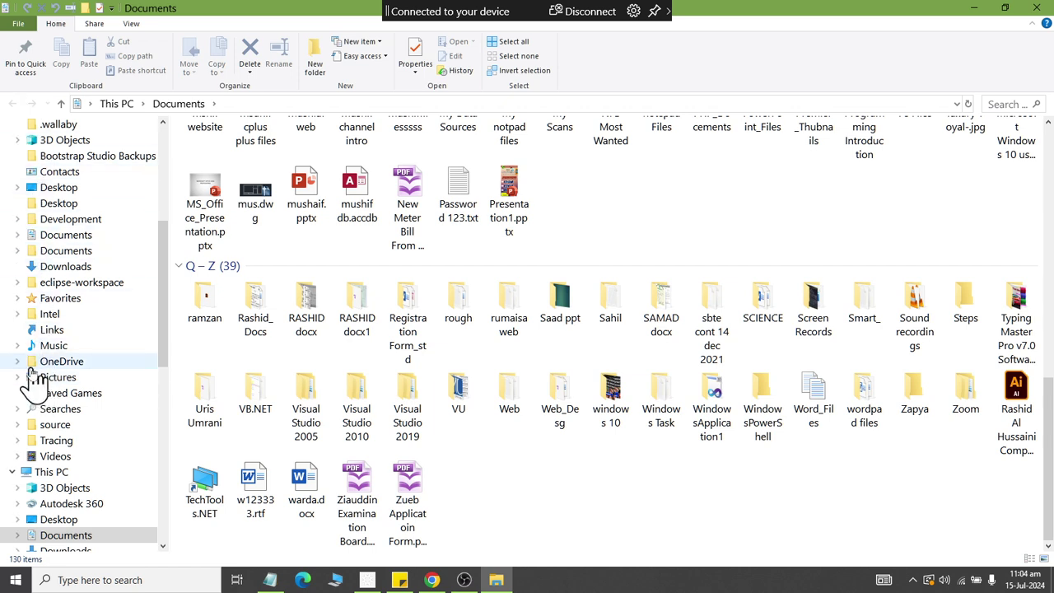
left_click(1030, 8)
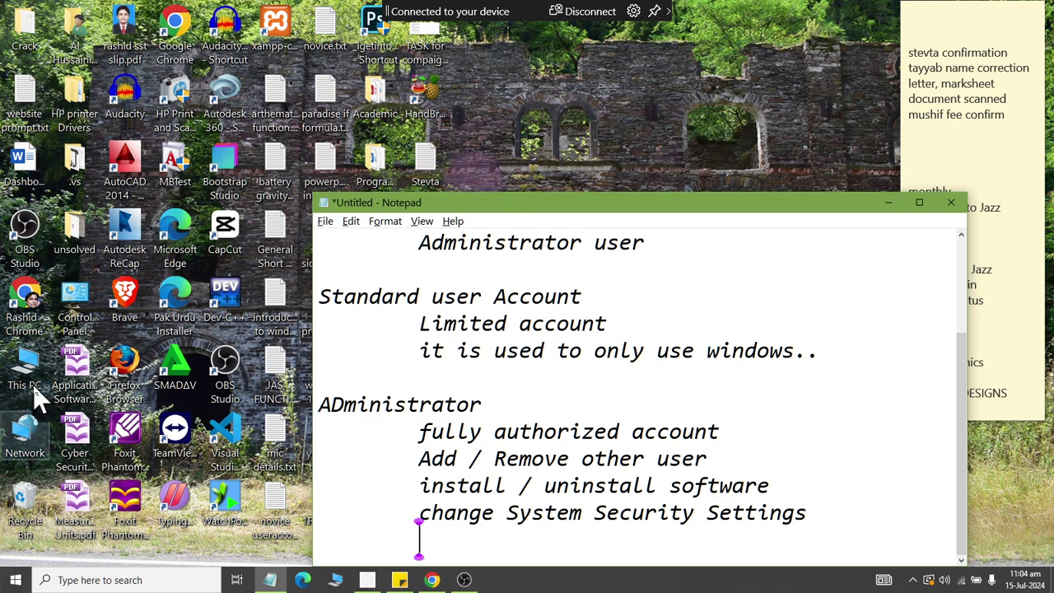
left_click(31, 360)
Open the laptop's main profile folder in C:\Users in a restored window moved right of the desktop icons.
double_click(30, 359)
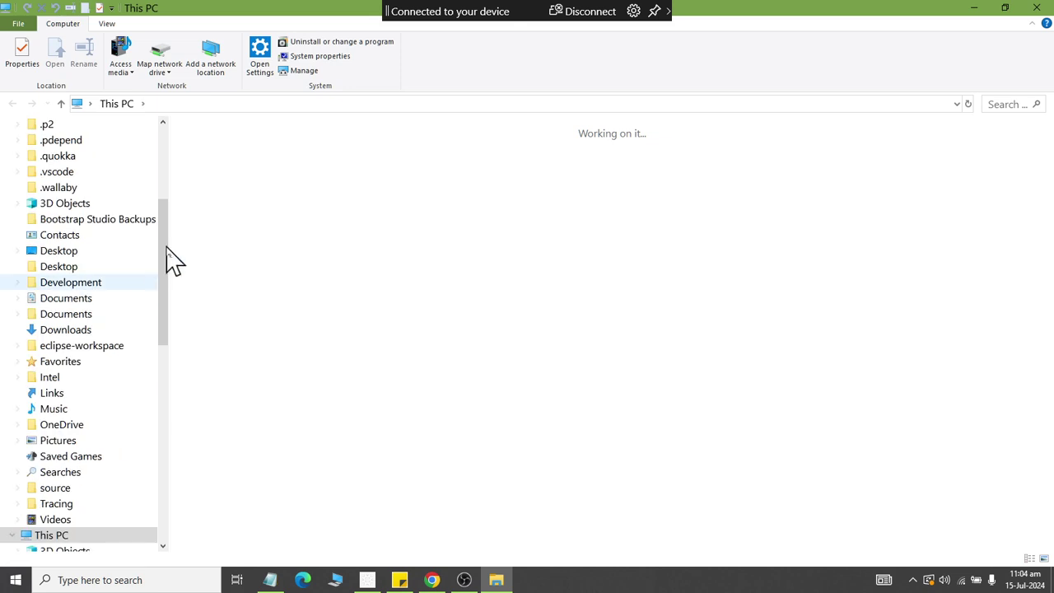
double_click(598, 264)
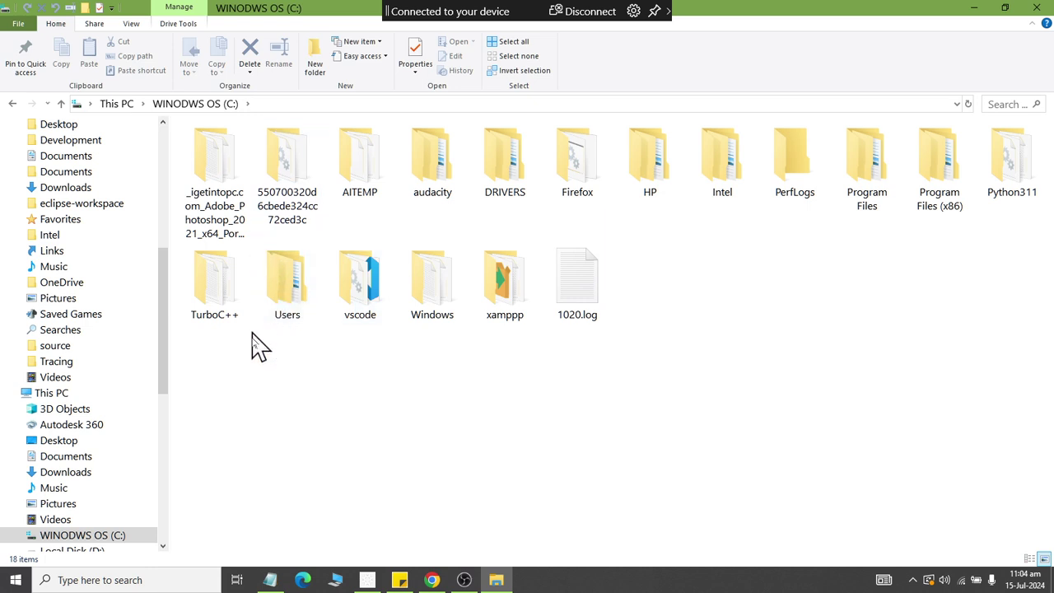
left_click_drag(265, 359, 312, 262)
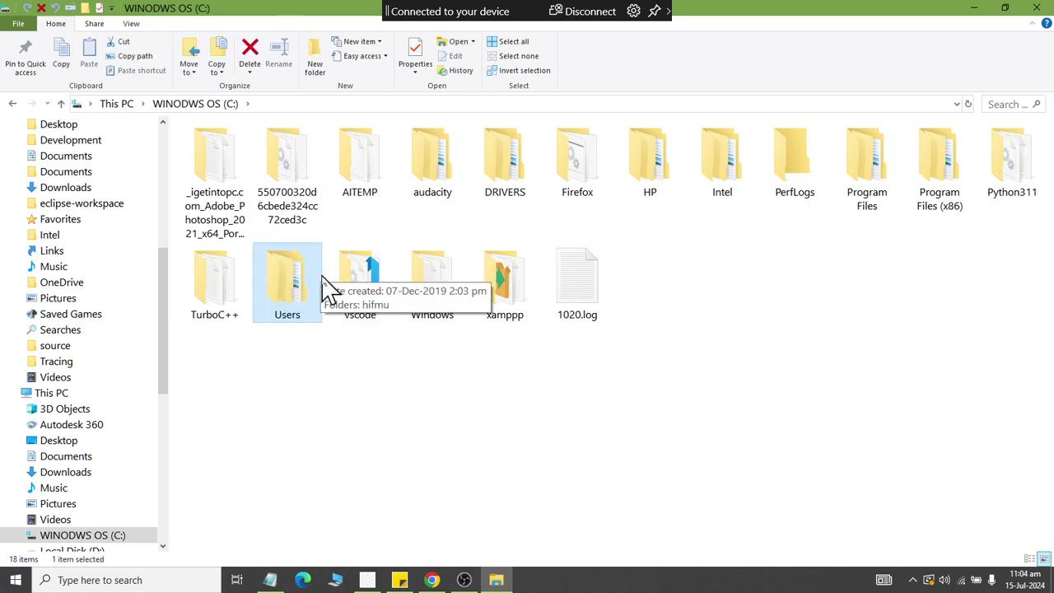
double_click(312, 294)
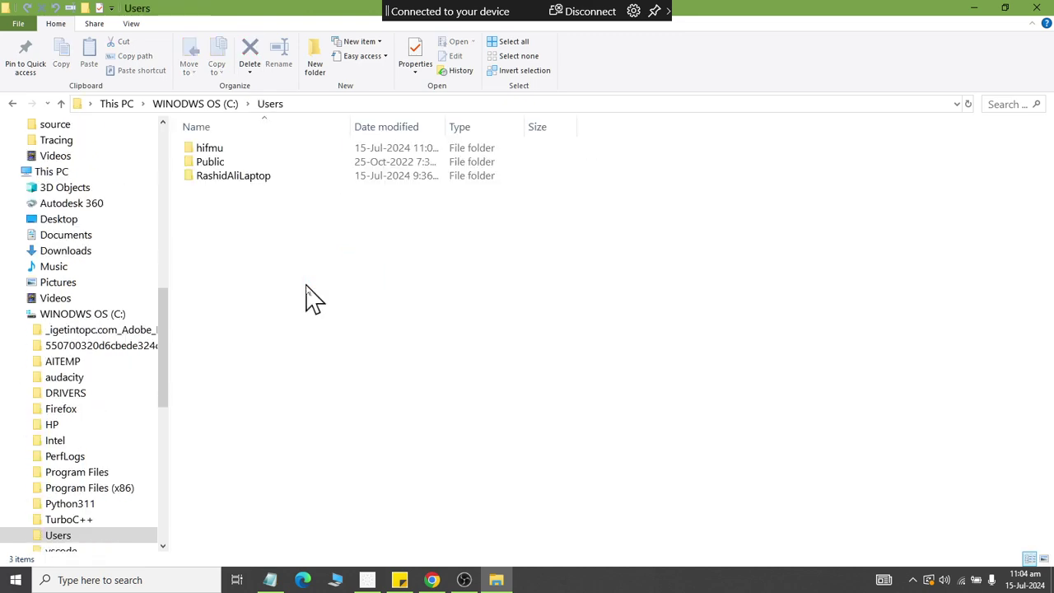
double_click(247, 176)
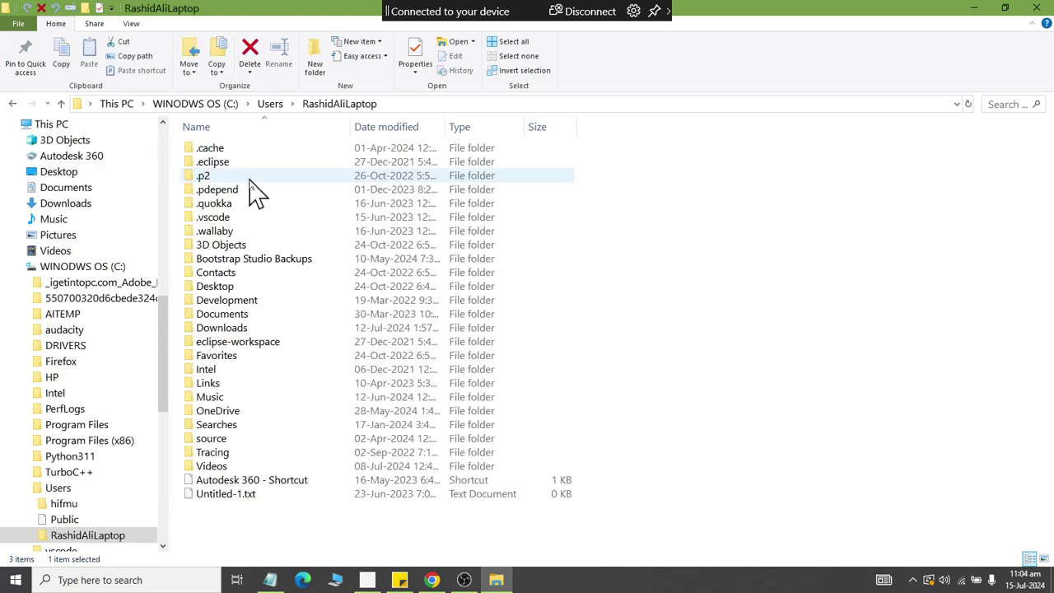
double_click(239, 10)
left_click_drag(319, 33, 612, 30)
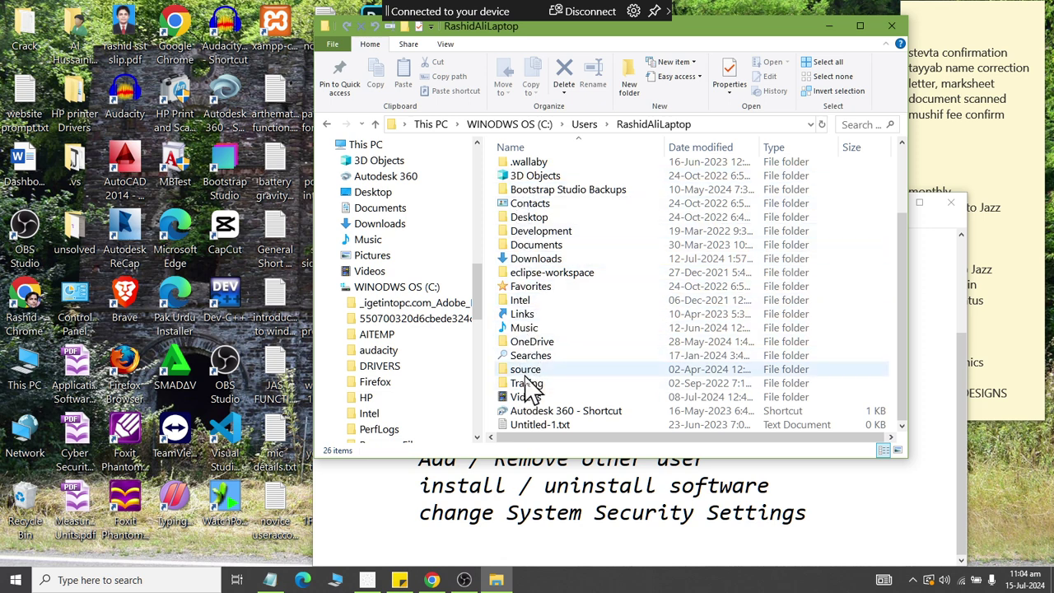
Open the profile's Downloads folder and display it as Extra large icons.
left_click(332, 287)
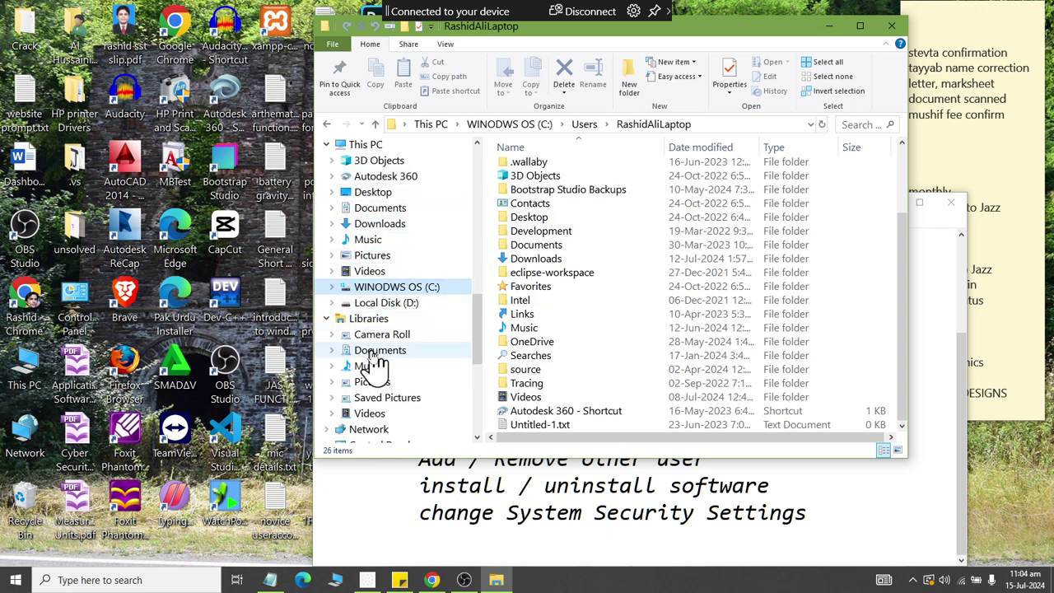
left_click(380, 229)
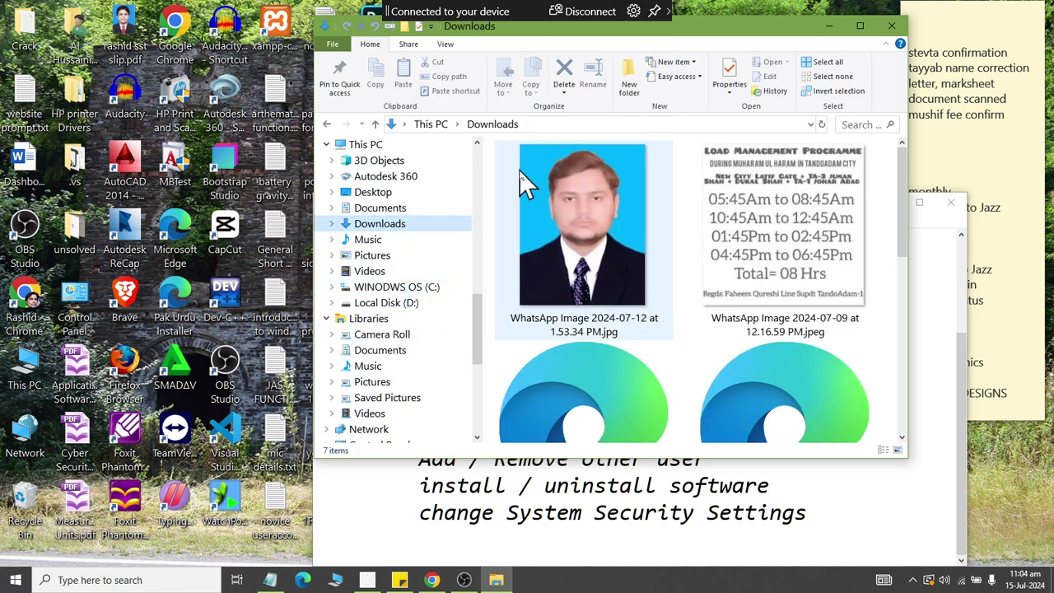
left_click(326, 124)
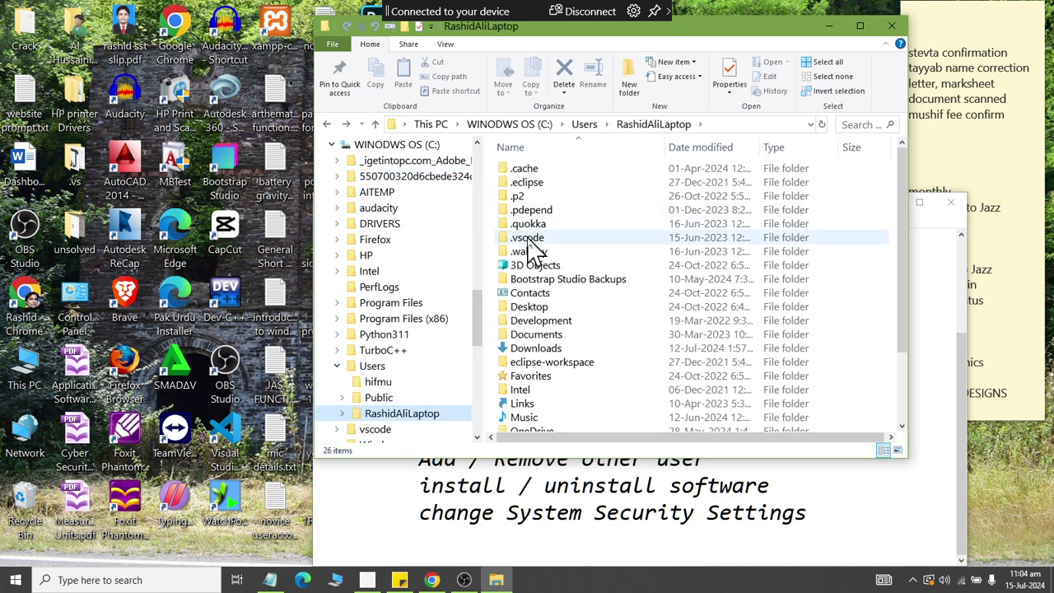
left_click(518, 348)
left_click(515, 362)
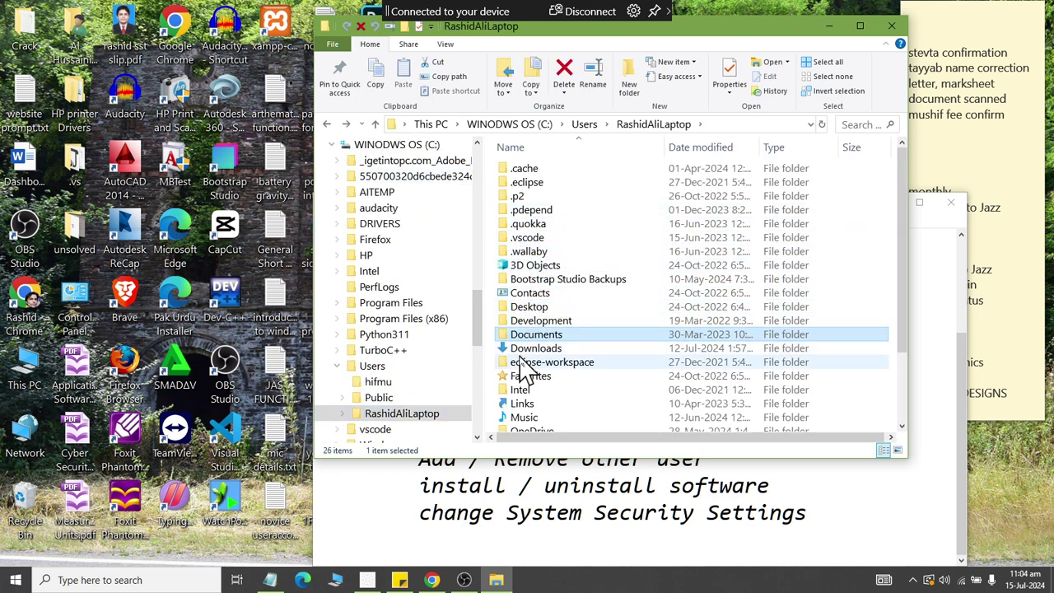
double_click(513, 351)
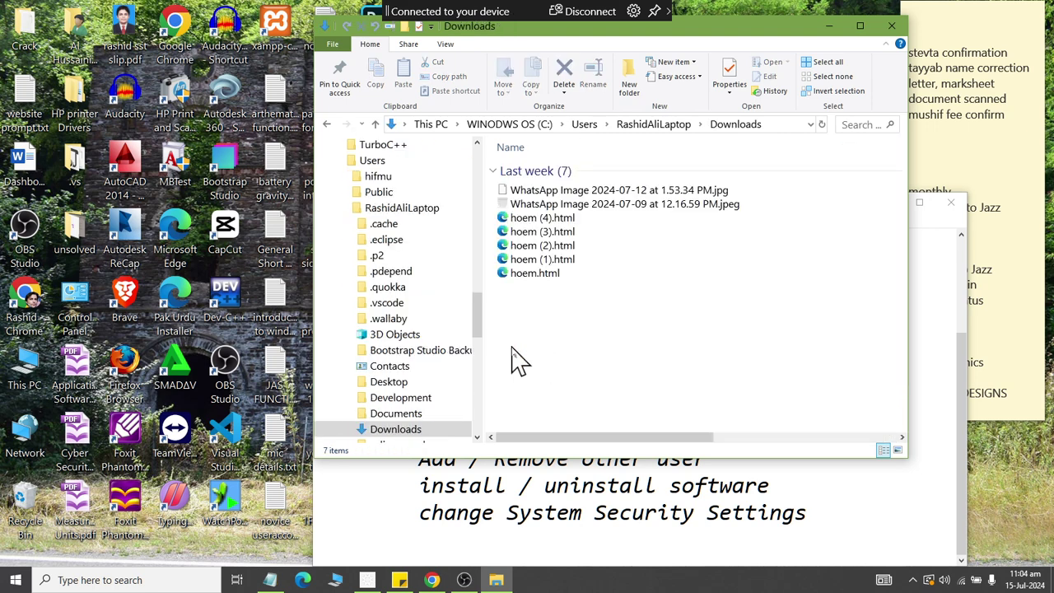
left_click(445, 44)
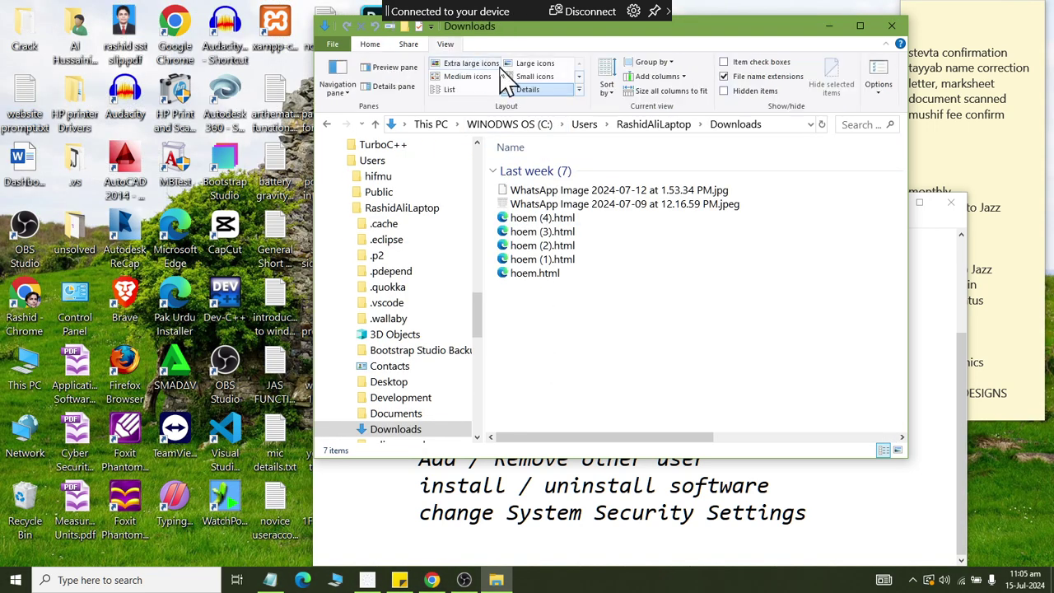
left_click(485, 63)
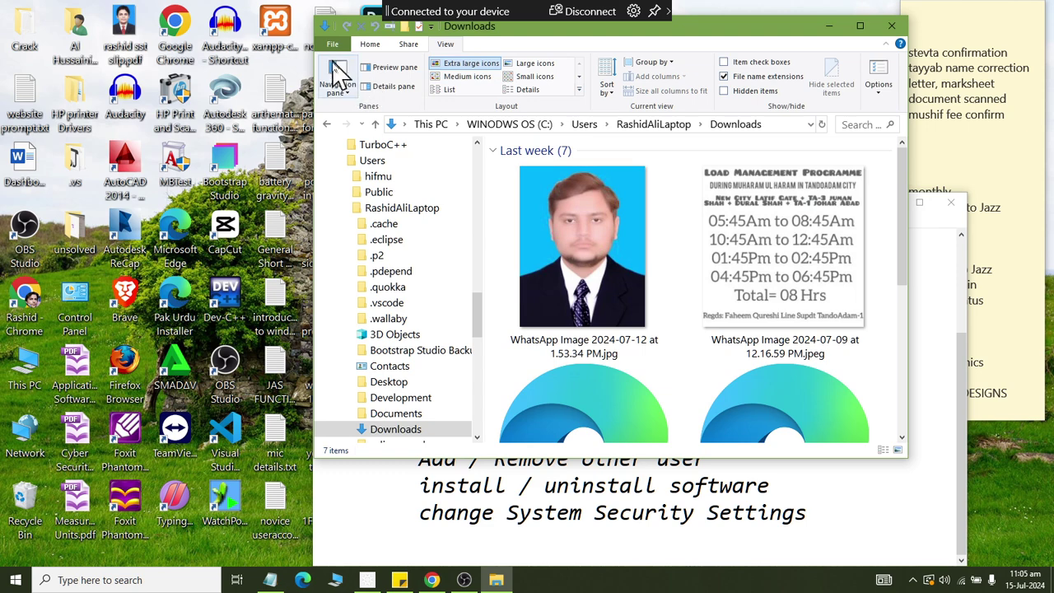
Go back to the profile folder, then up to C:\Users and select the family user's folder.
left_click(327, 125)
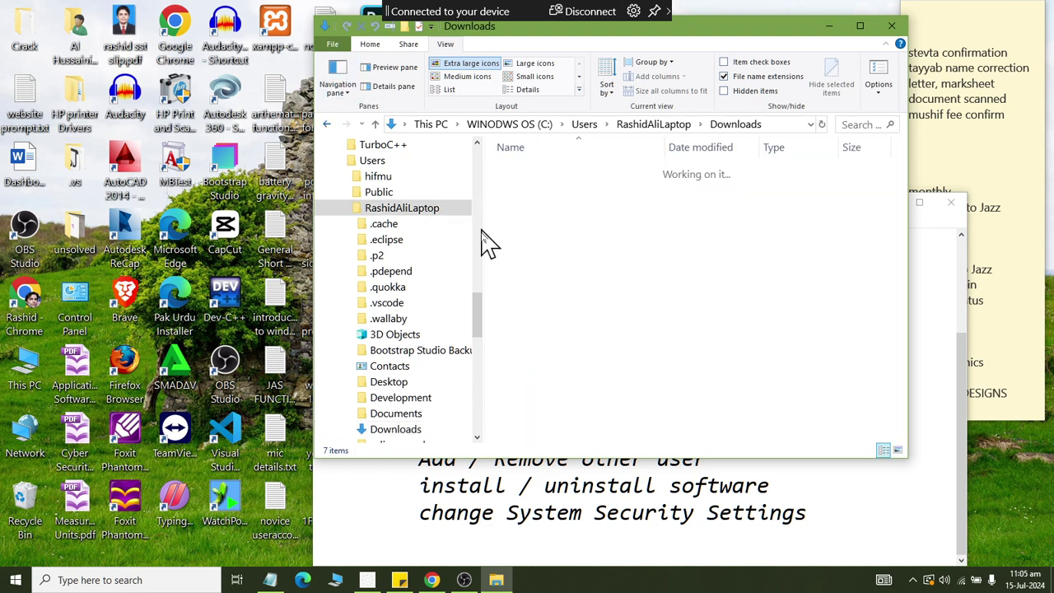
left_click(336, 161)
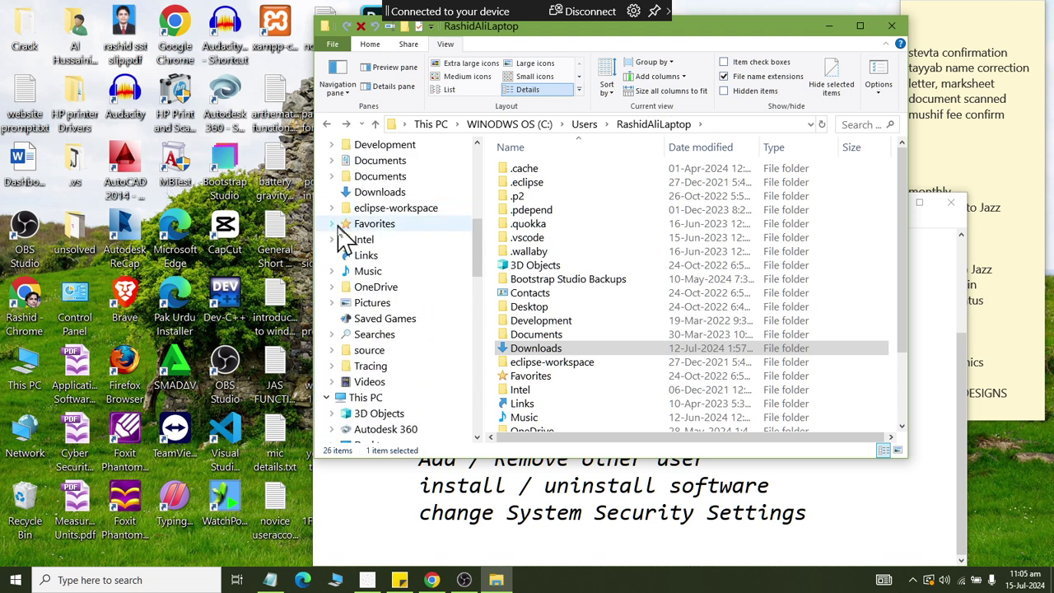
scroll(344, 239, "up", 3)
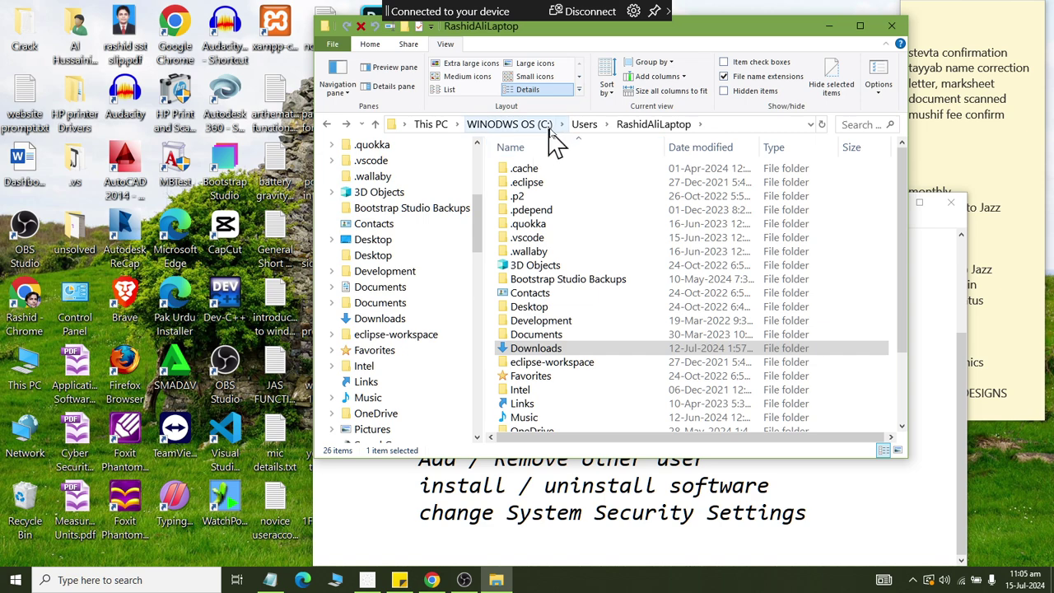
left_click(635, 134)
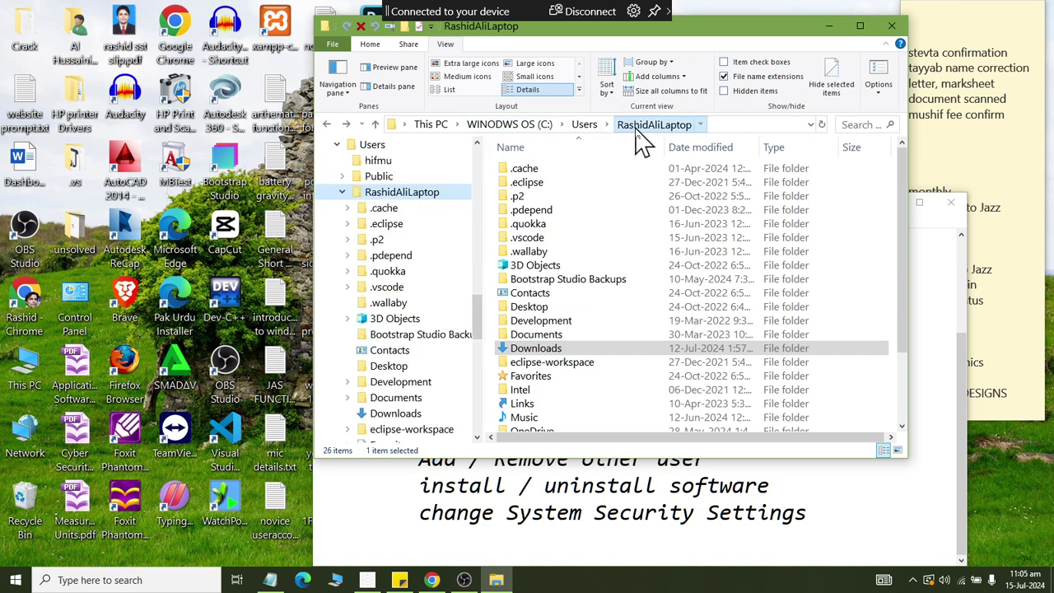
scroll(582, 196, "down", 2)
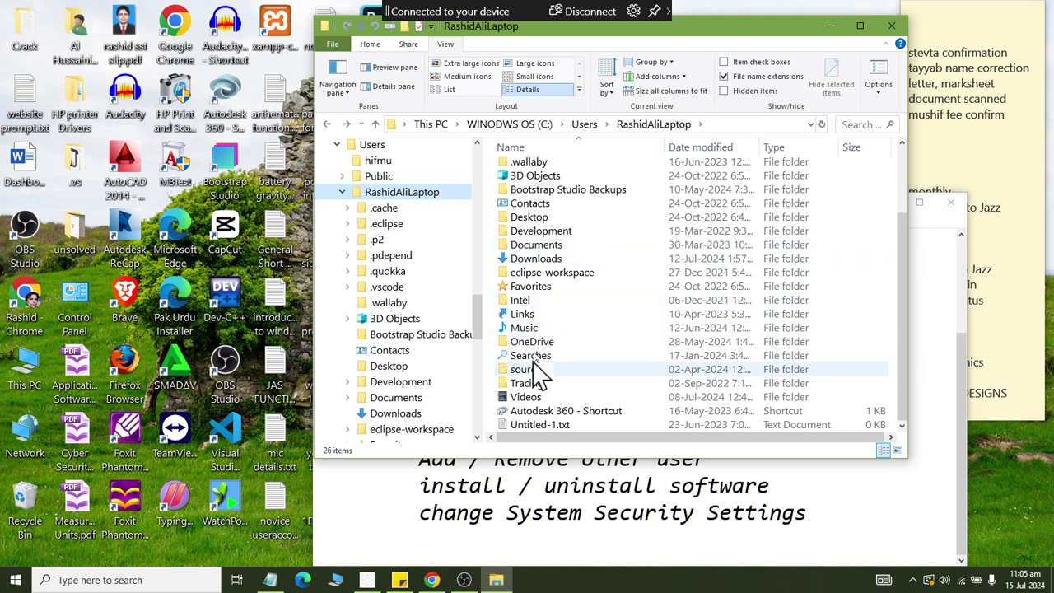
left_click(533, 261)
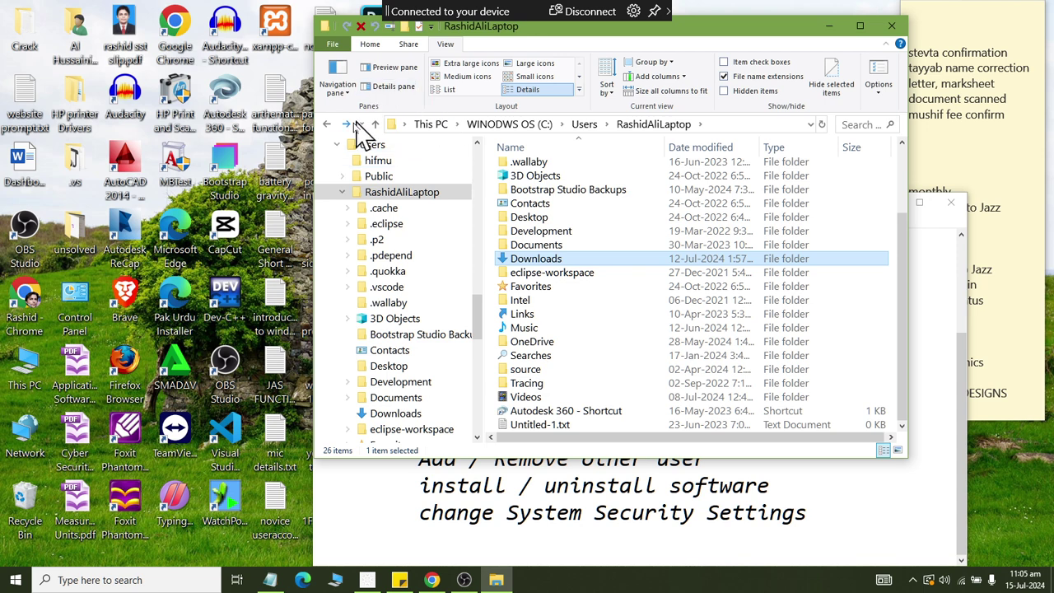
left_click(327, 125)
left_click(526, 170)
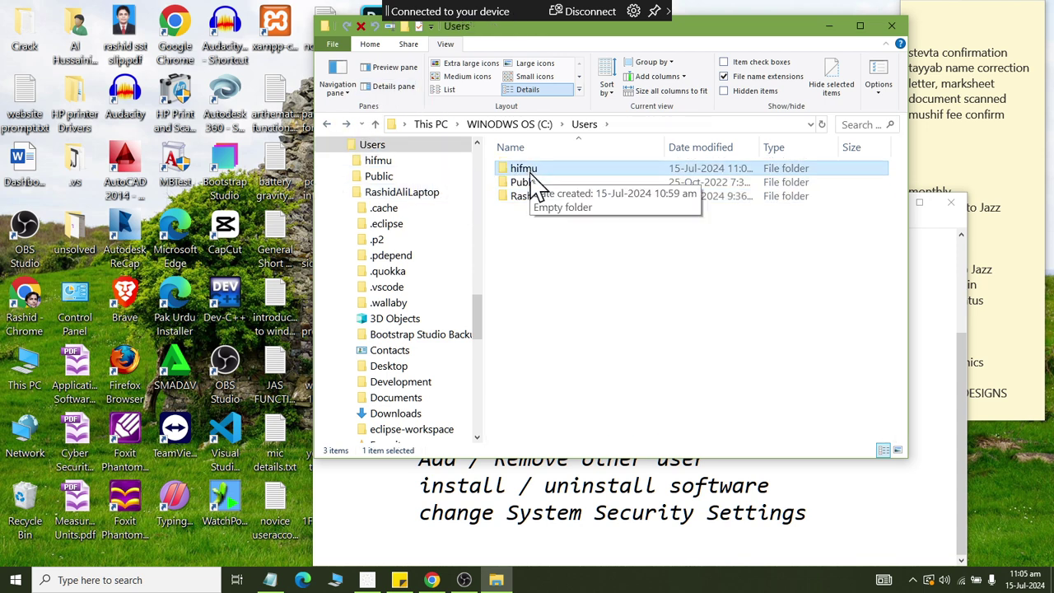
Try opening the hifmu folder, cancel the permission prompt, and bring up the Start menu.
double_click(531, 173)
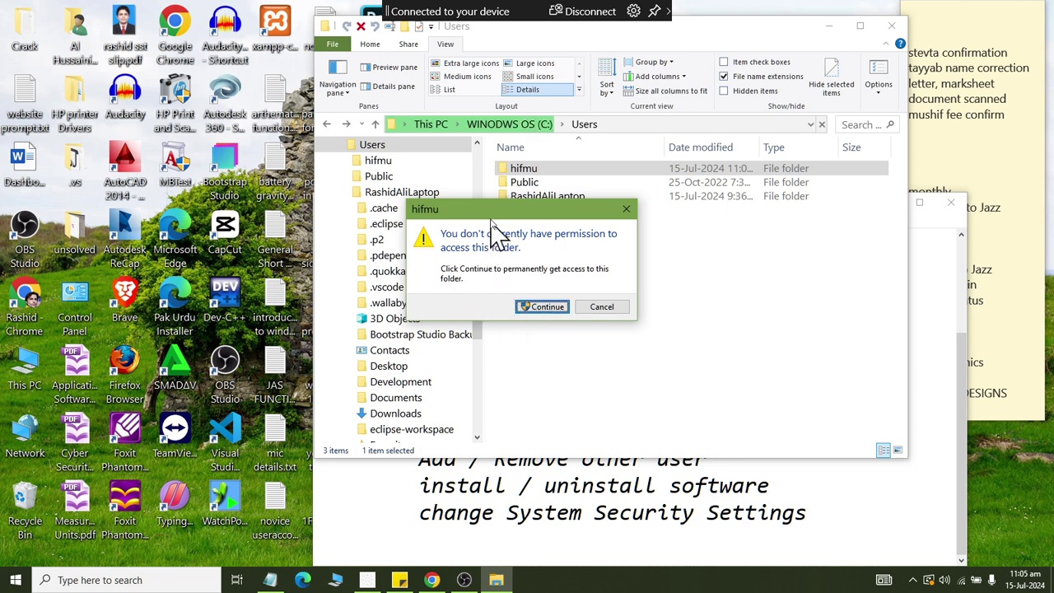
left_click(601, 306)
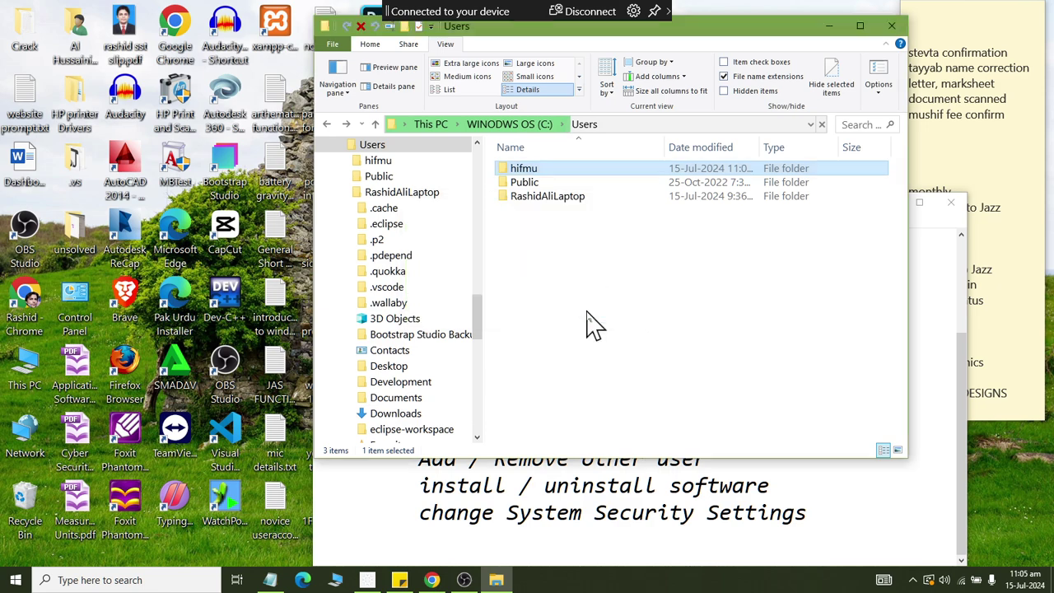
left_click(15, 579)
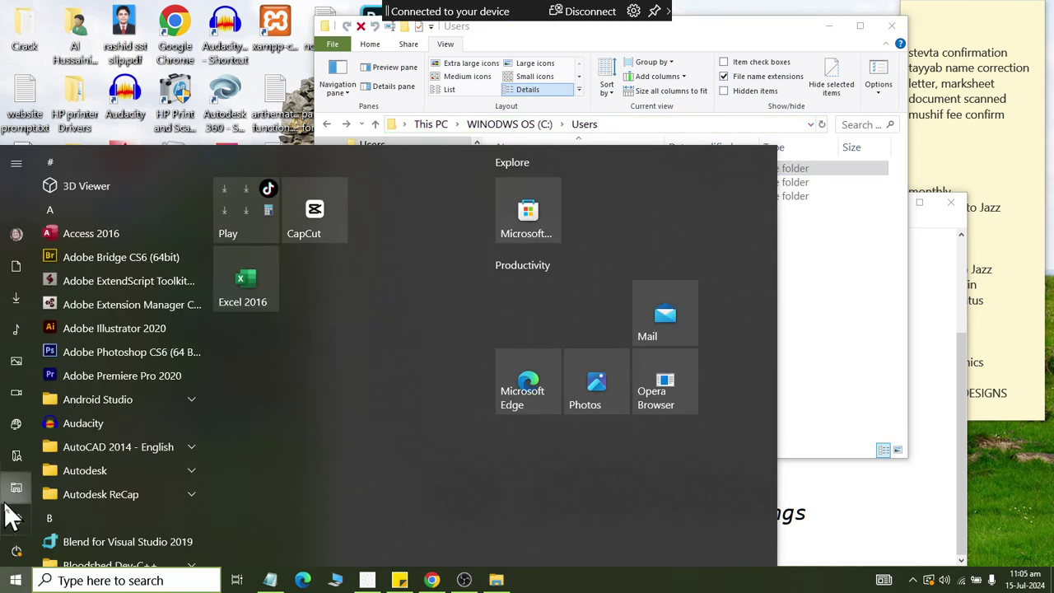
Open Windows Settings from Start and go to the Accounts section.
left_click(13, 576)
left_click(16, 578)
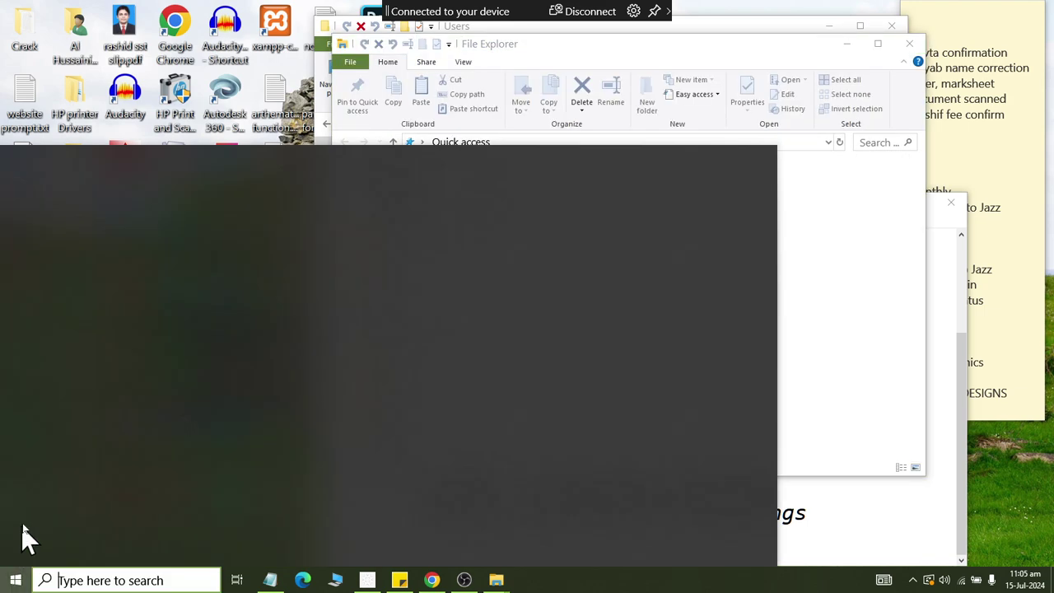
left_click(22, 522)
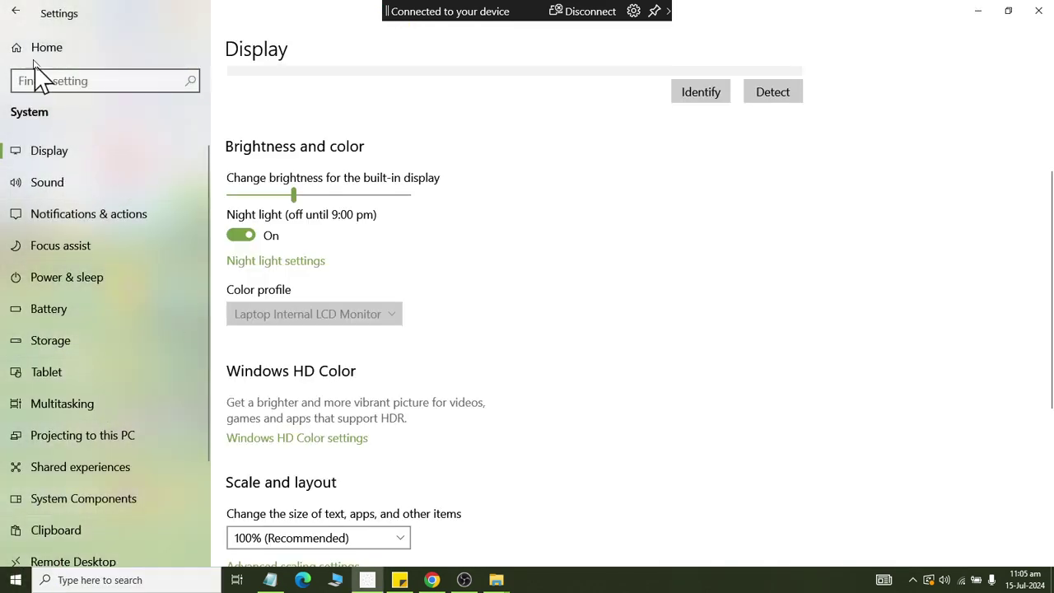
left_click(15, 11)
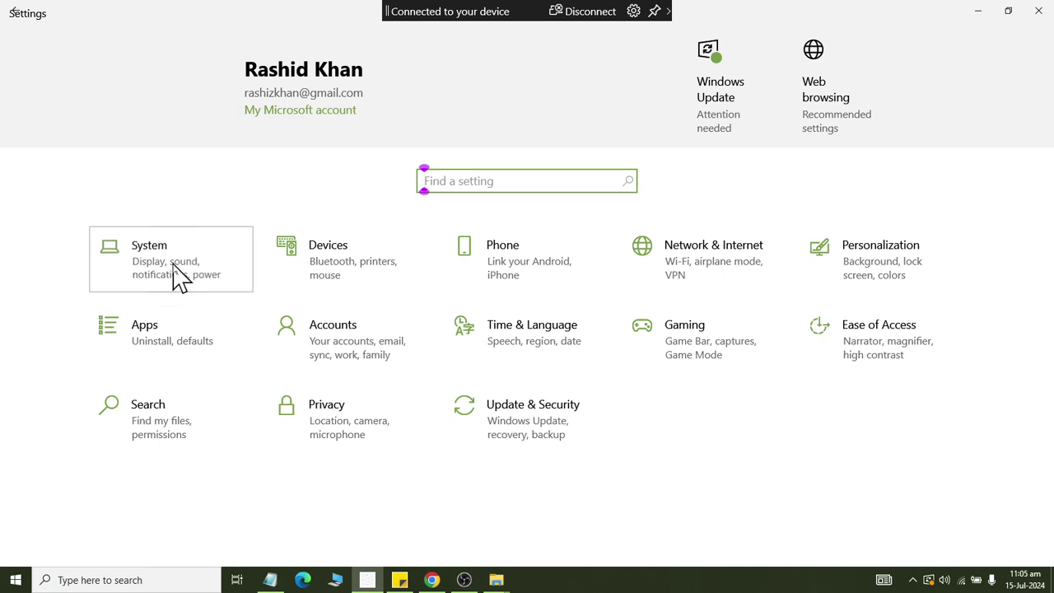
left_click(181, 234)
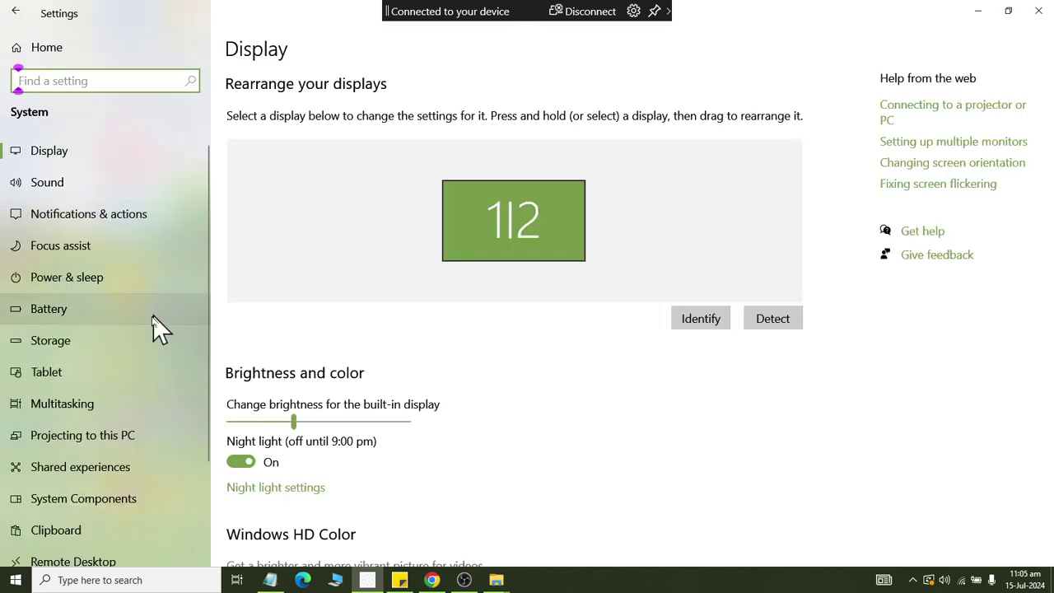
left_click(3, 11)
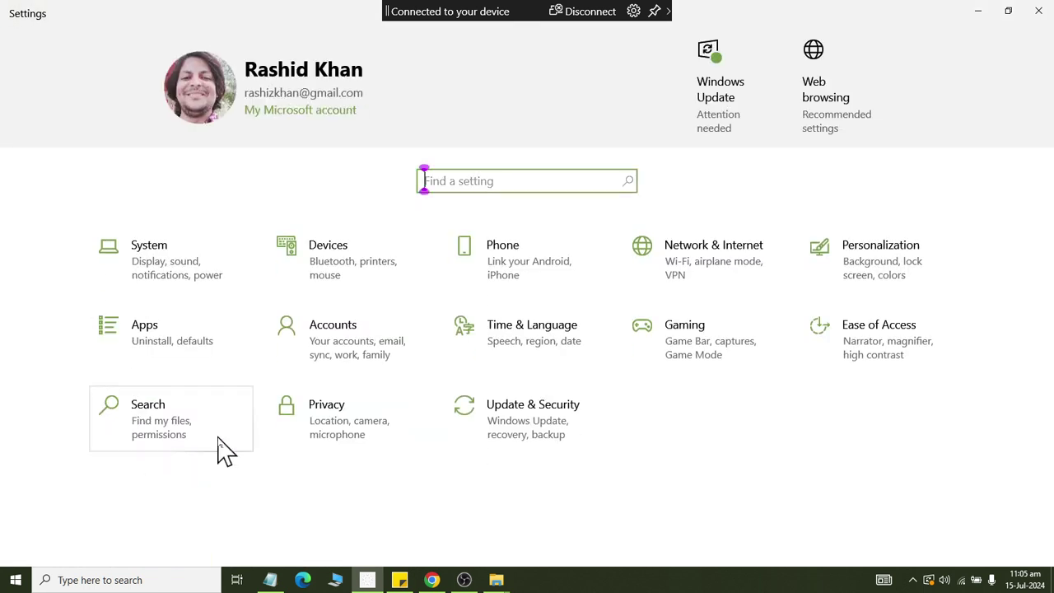
left_click(391, 362)
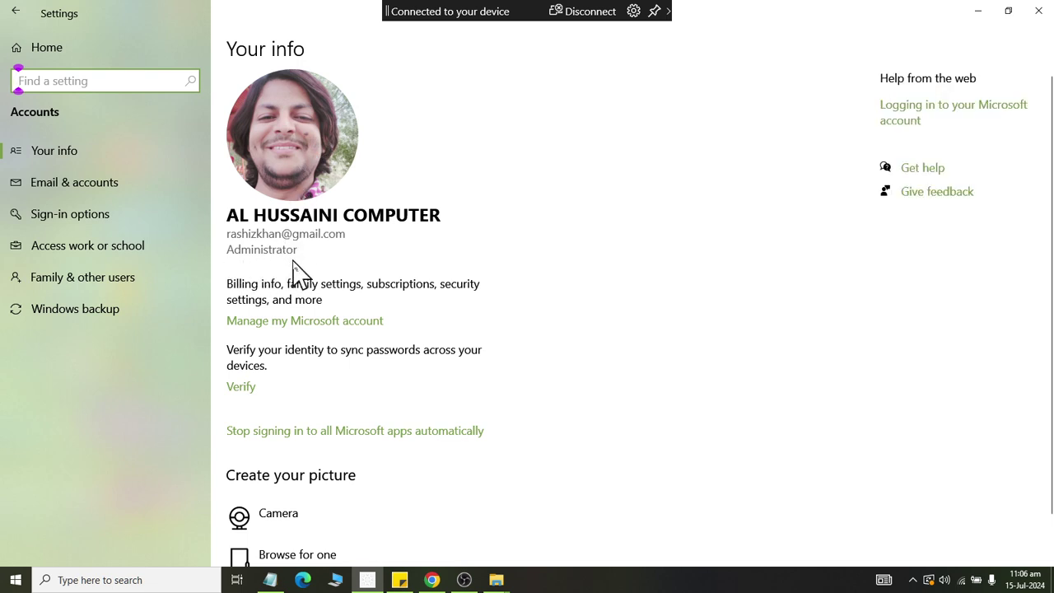
Browse the Accounts pages and settle on Family & other users.
scroll(297, 272, "down", 1)
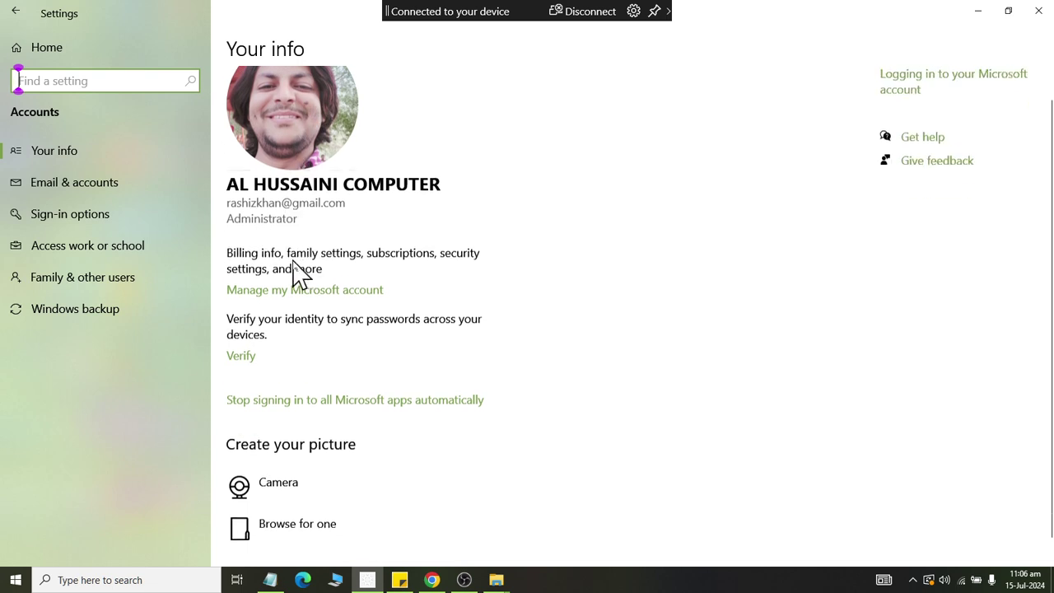
left_click(94, 188)
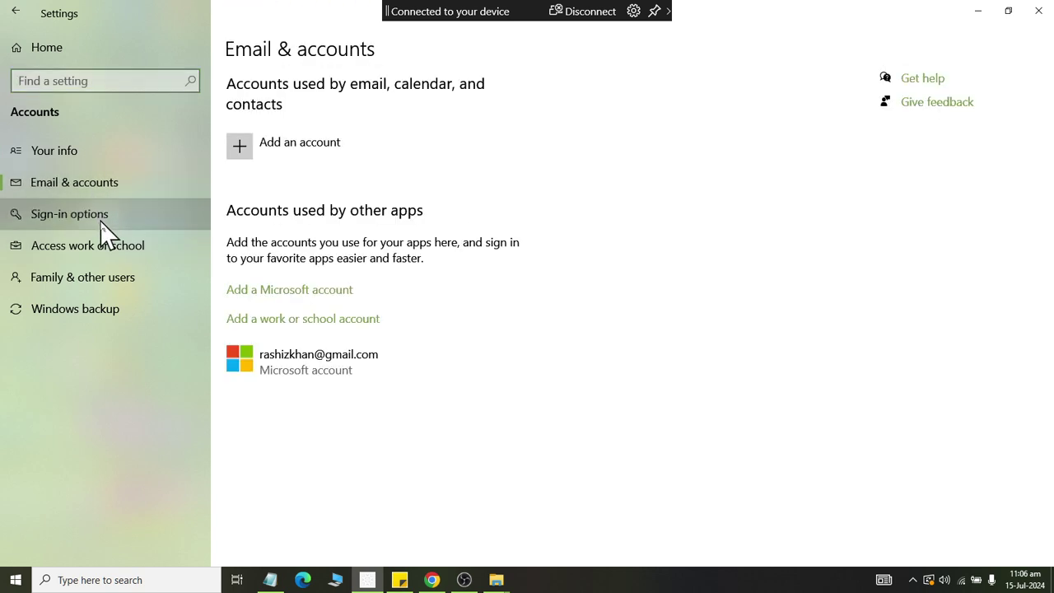
left_click(102, 218)
left_click(102, 248)
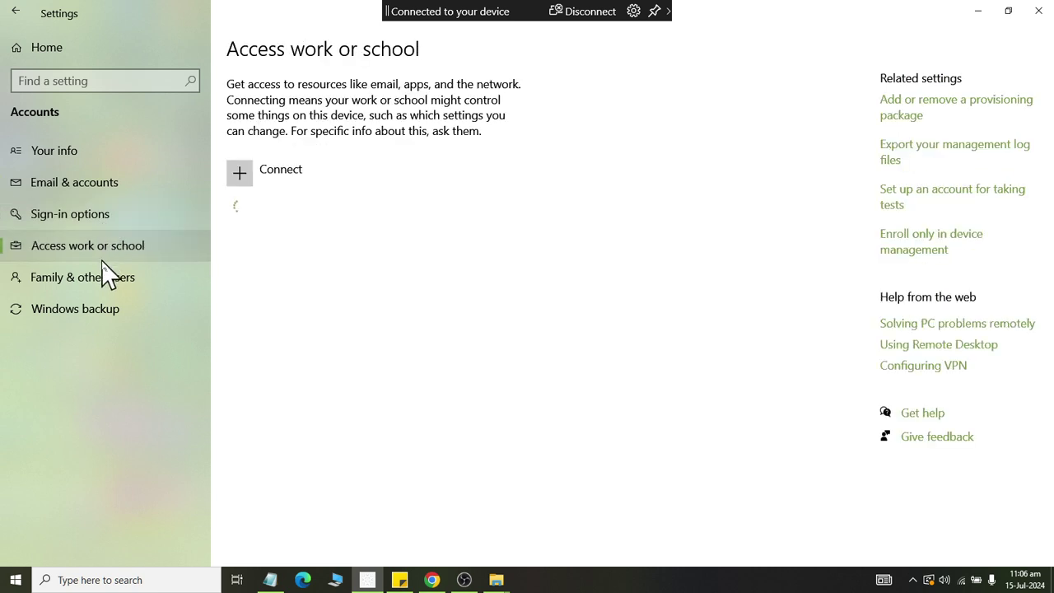
left_click(124, 311)
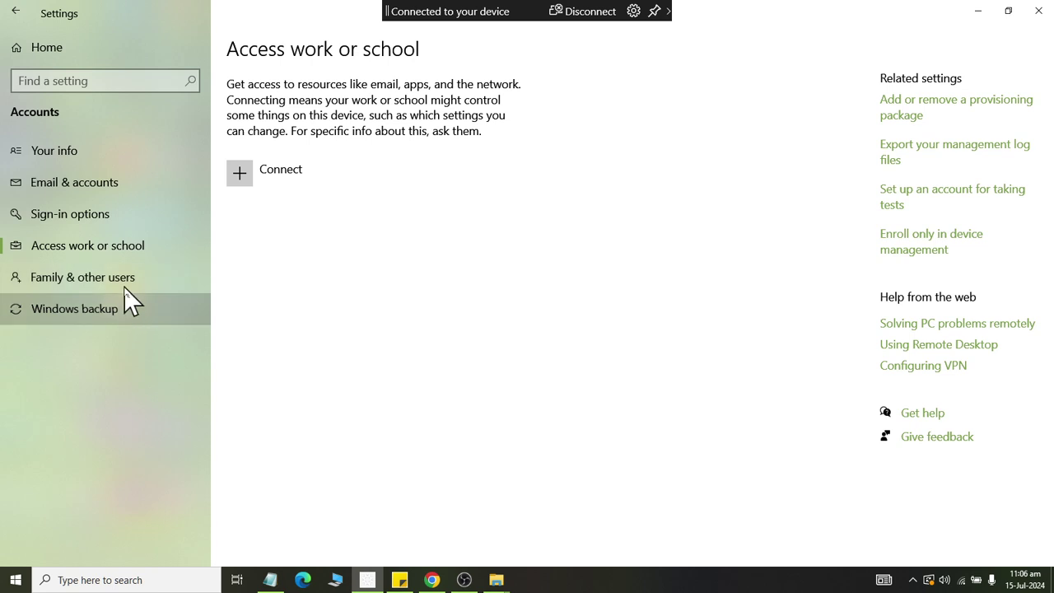
left_click(123, 285)
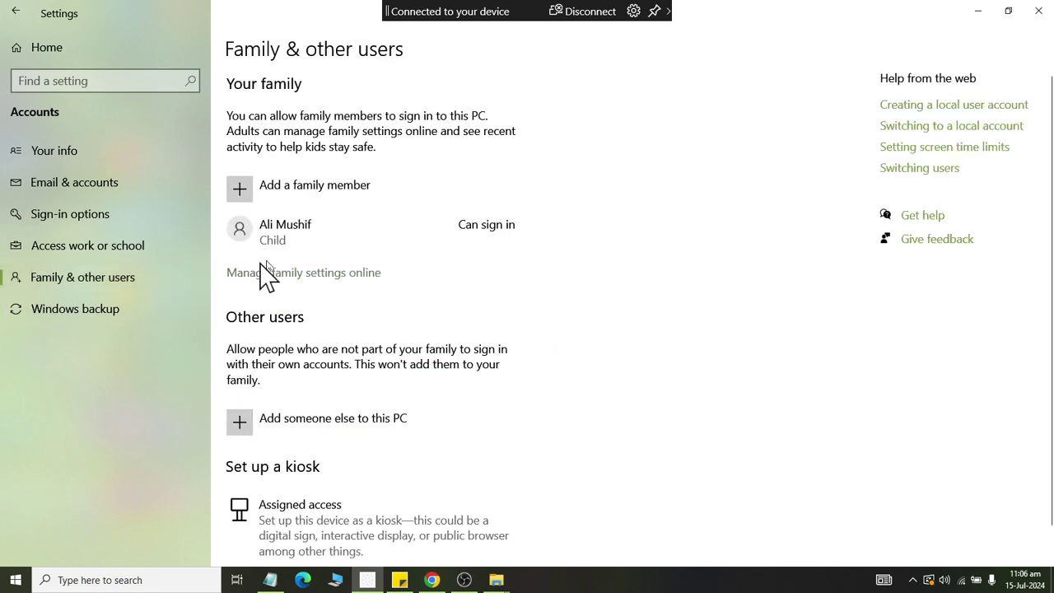
Check the child's account type options, keep Standard User, then close Settings.
left_click(284, 244)
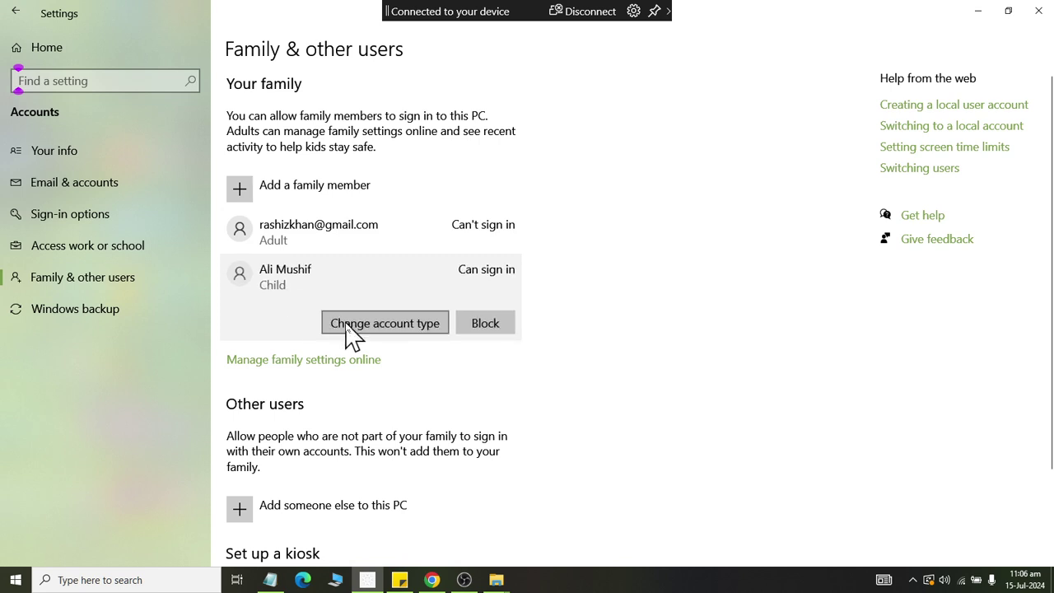
left_click(346, 323)
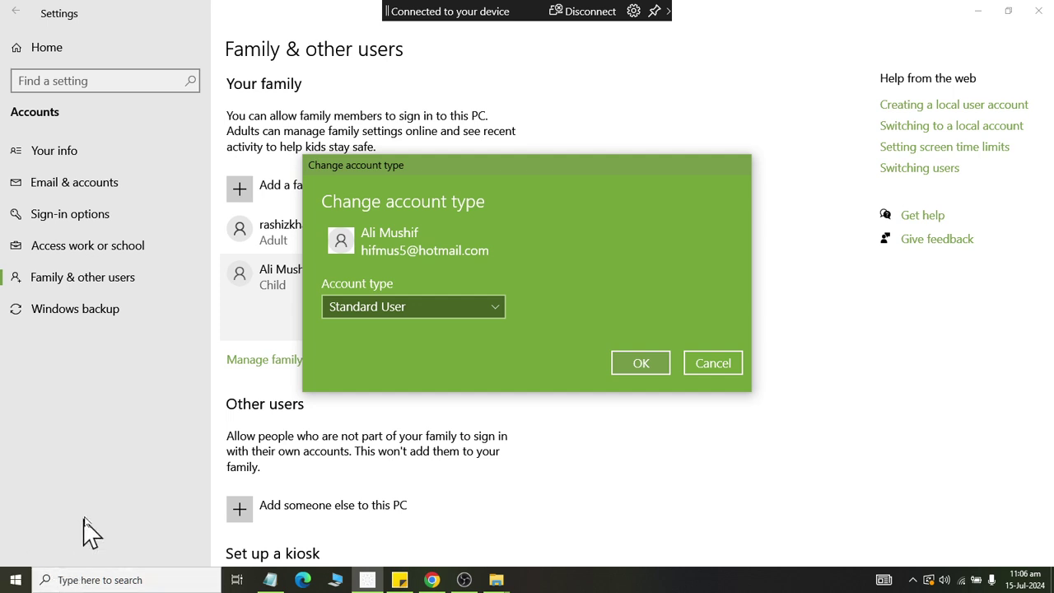
left_click(377, 311)
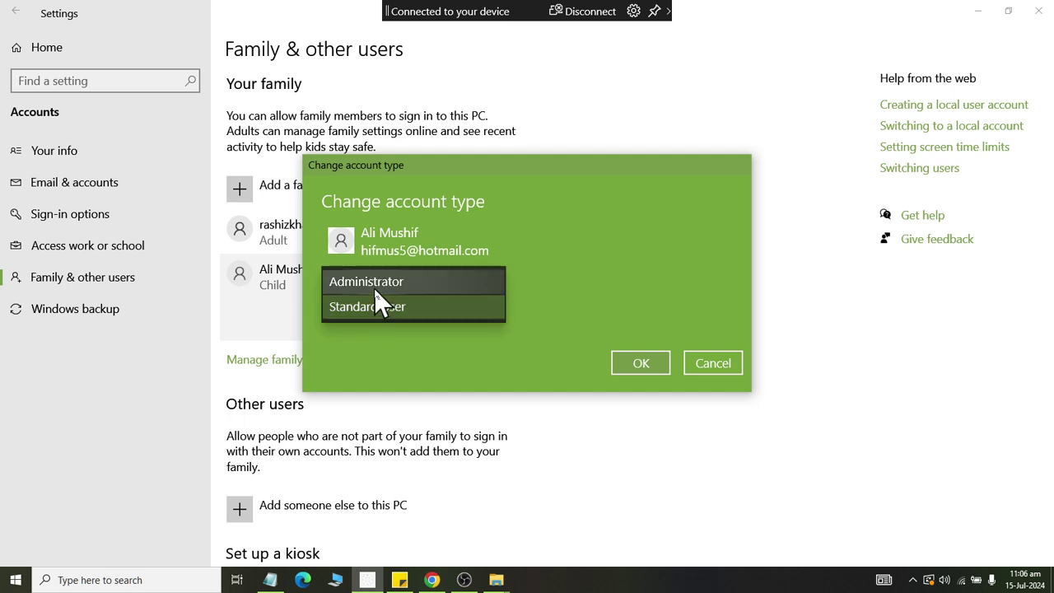
left_click(741, 370)
left_click(734, 367)
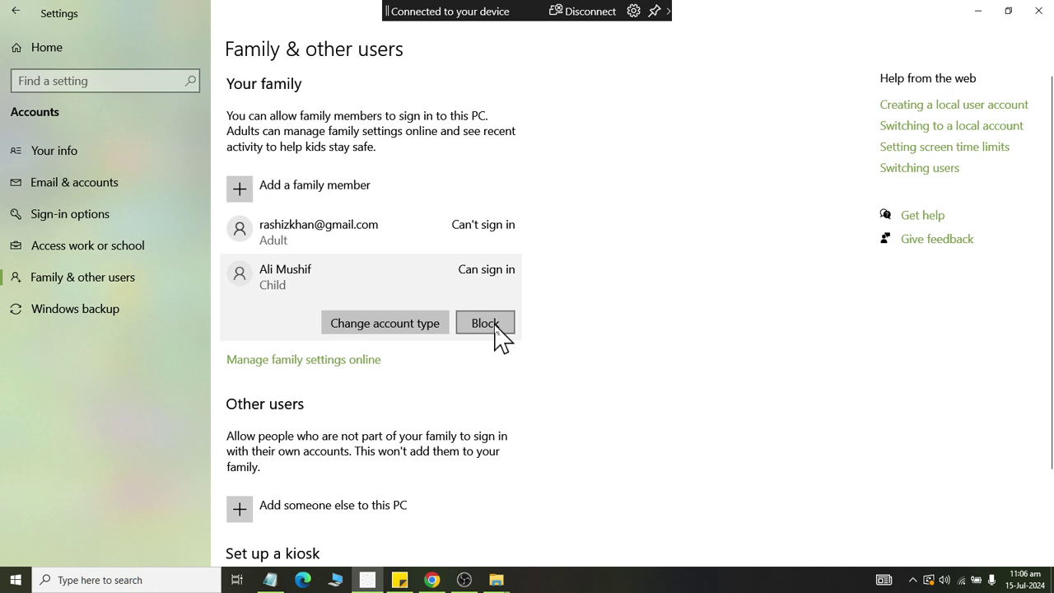
scroll(498, 337, "down", 3)
scroll(498, 338, "up", 3)
left_click(1041, 13)
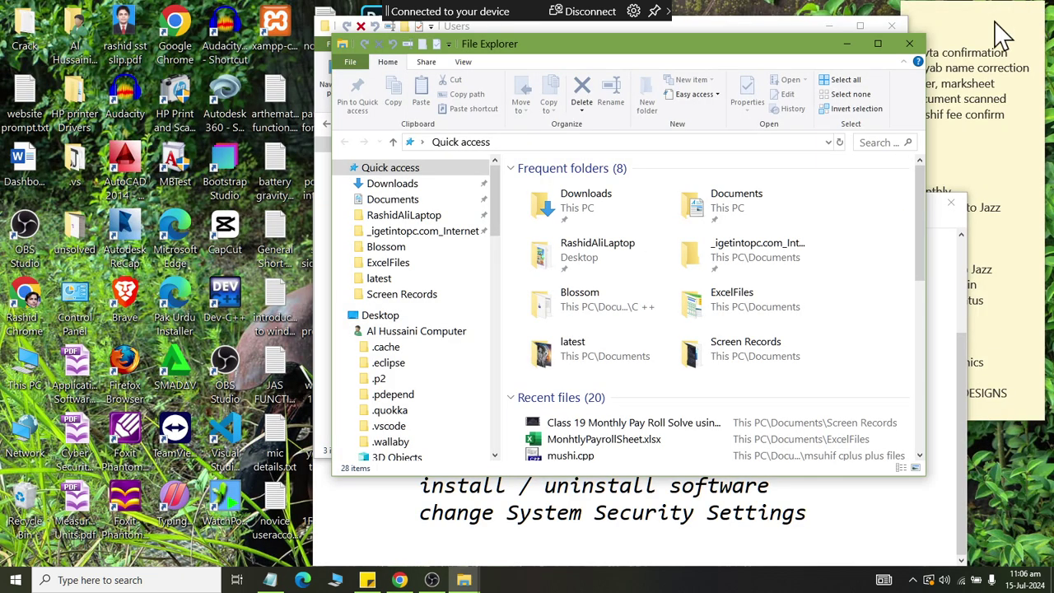
Grant permanent access to hifmu, view its Documents folder with mystry.txt, then close Explorer.
left_click(904, 42)
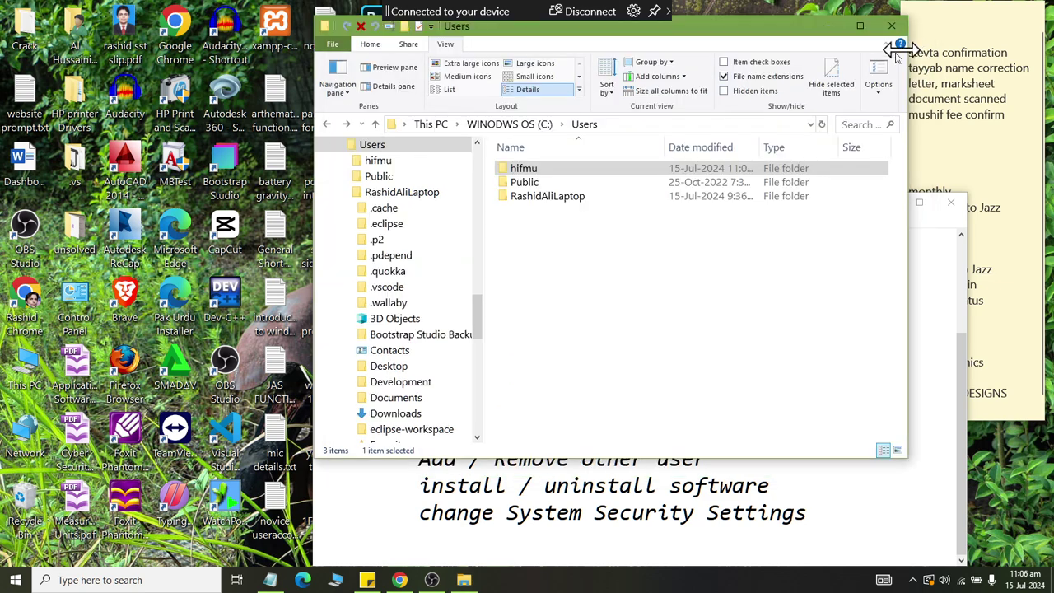
double_click(520, 172)
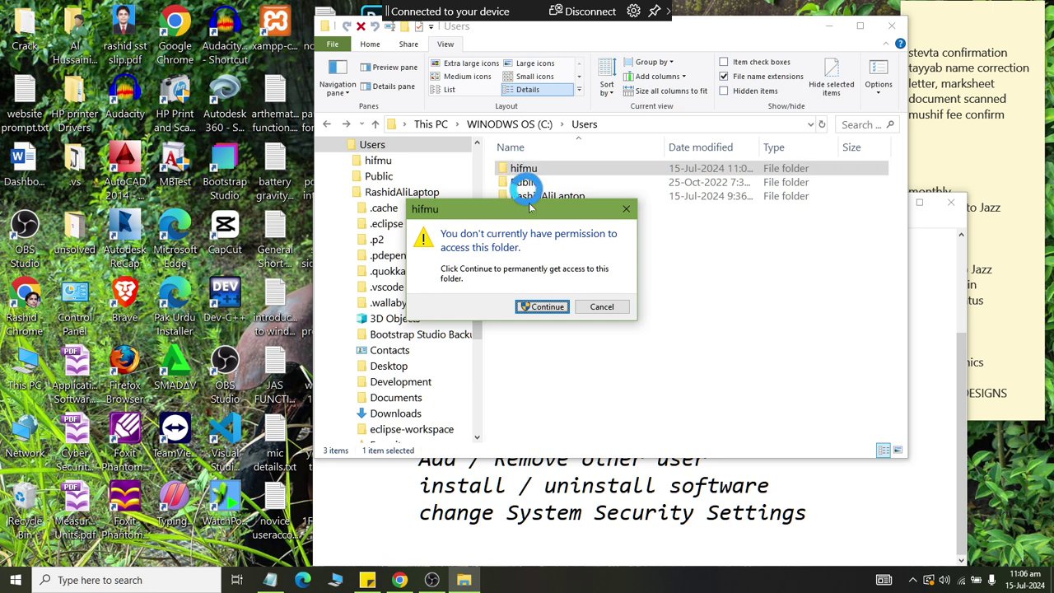
left_click(546, 308)
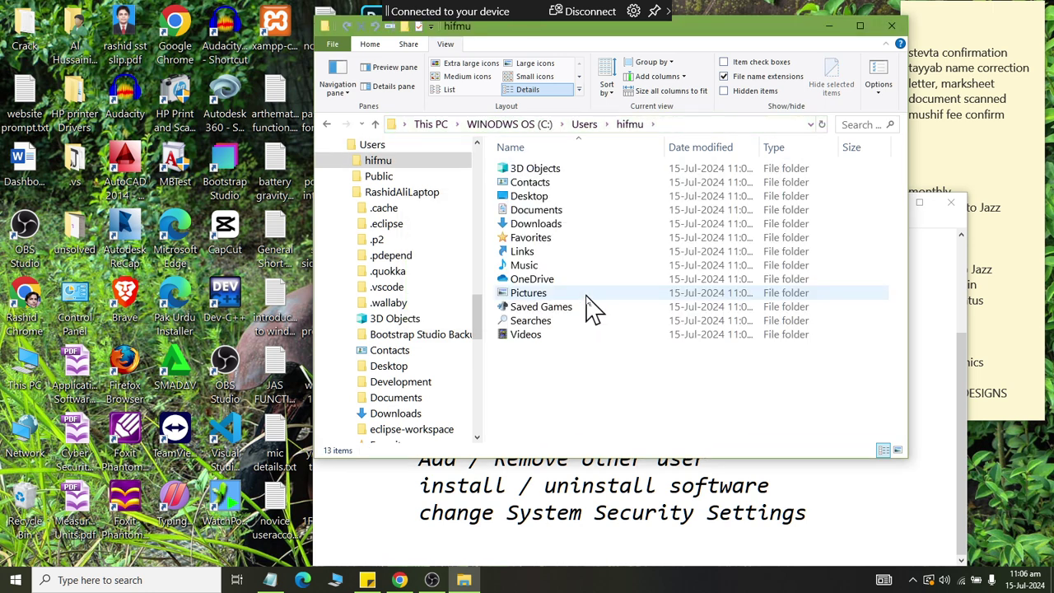
double_click(547, 212)
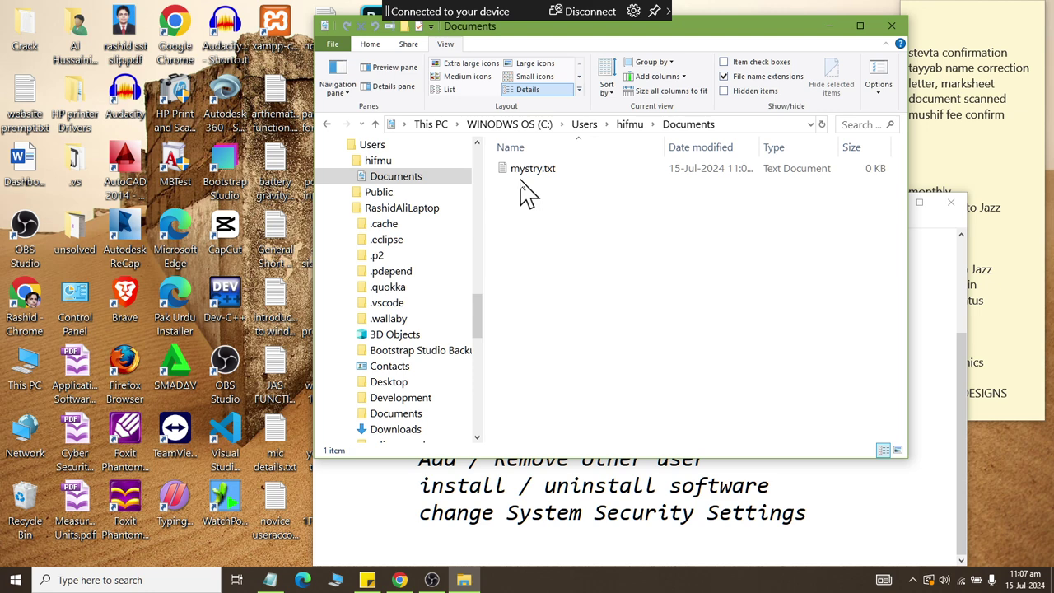
left_click(890, 27)
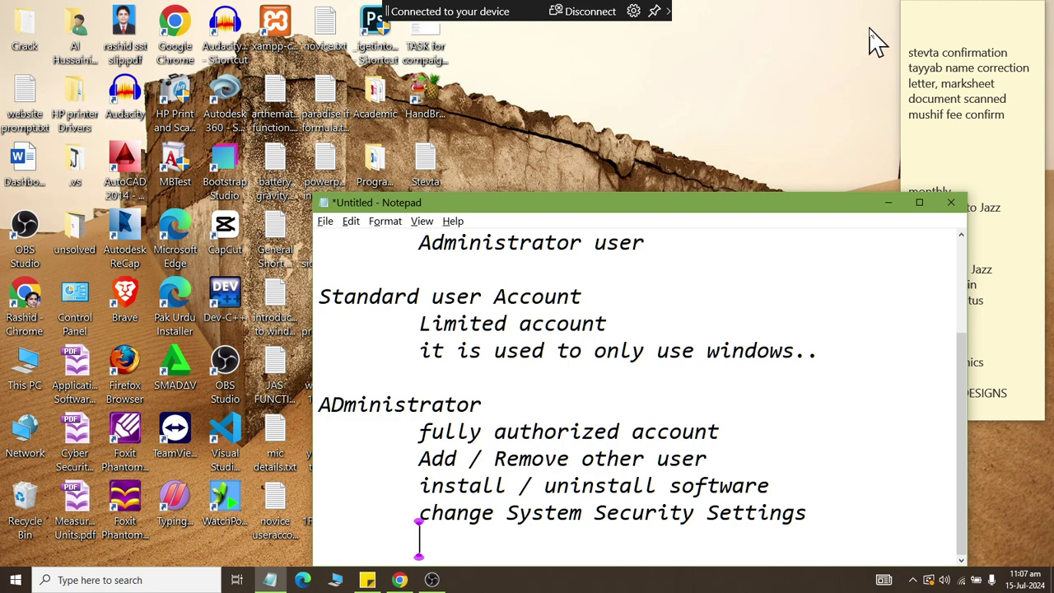
Switch user to the child family member's account from the Start menu's account icon.
left_click(16, 580)
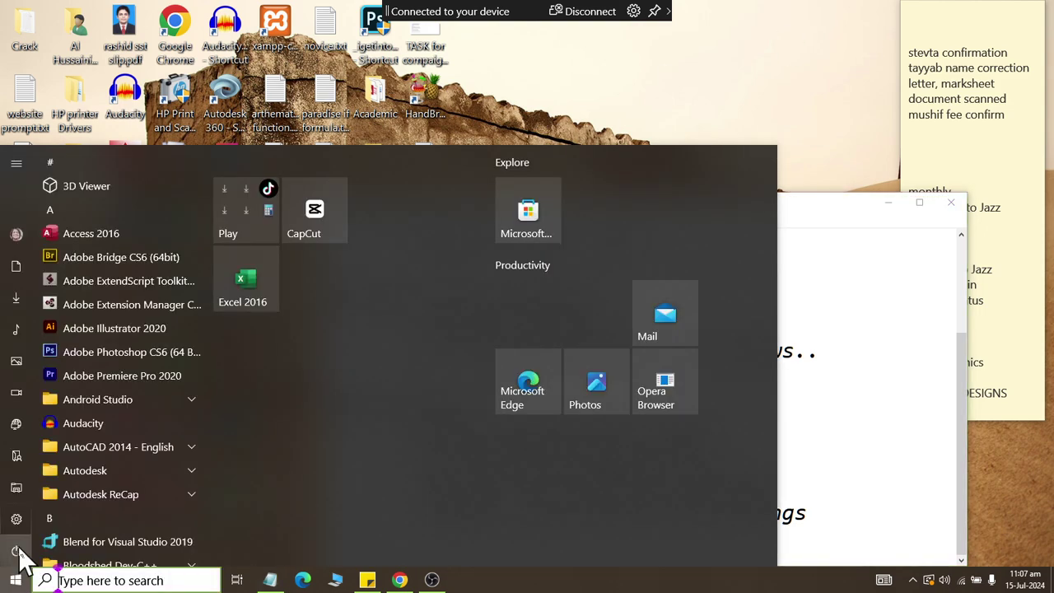
mouse_move(22, 560)
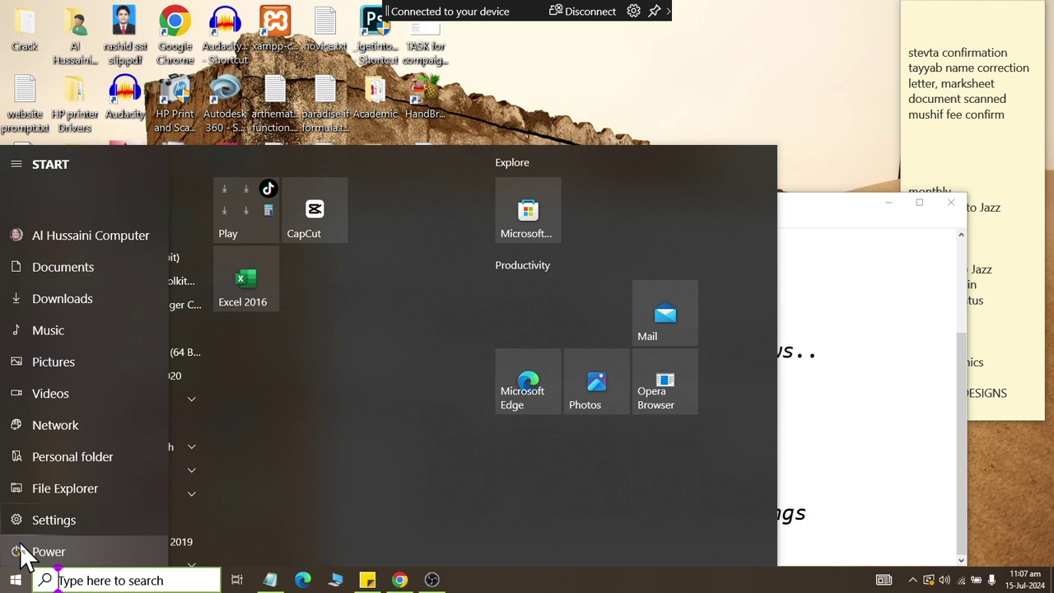
left_click(70, 224)
left_click(77, 194)
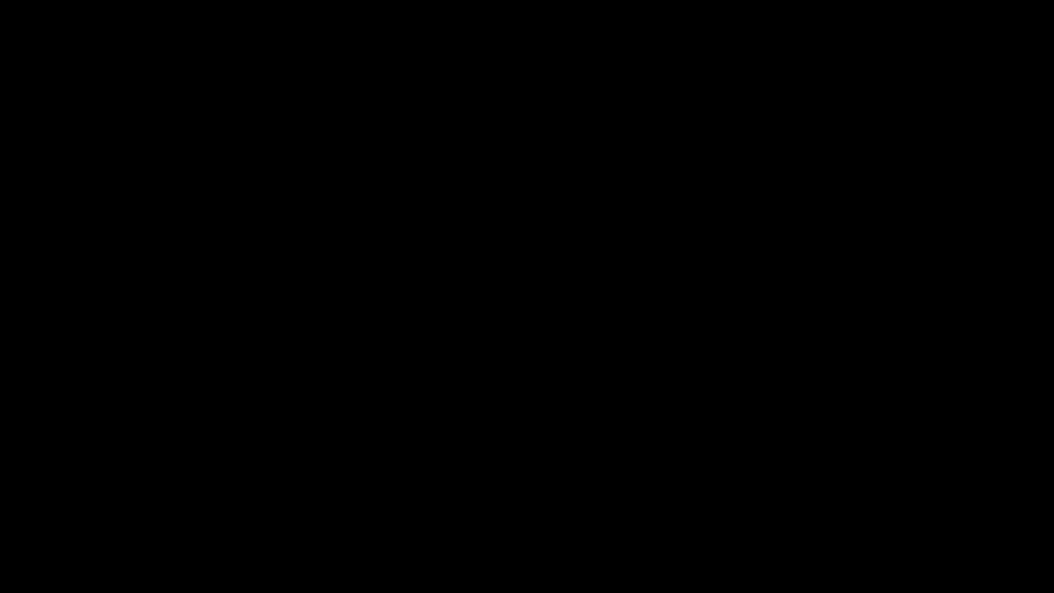
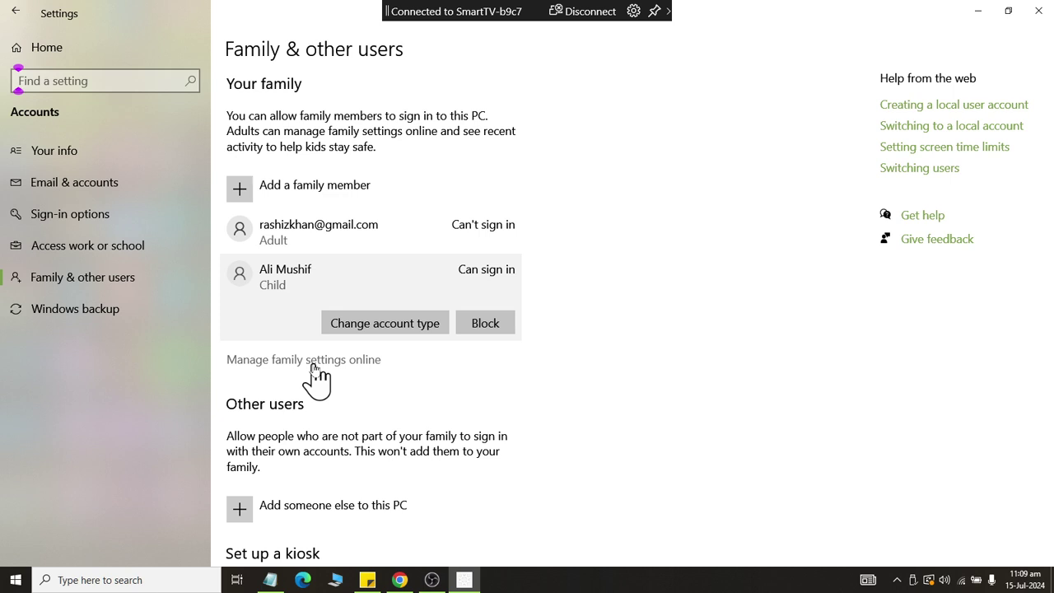
scroll(318, 380, "down", 3)
scroll(318, 377, "up", 3)
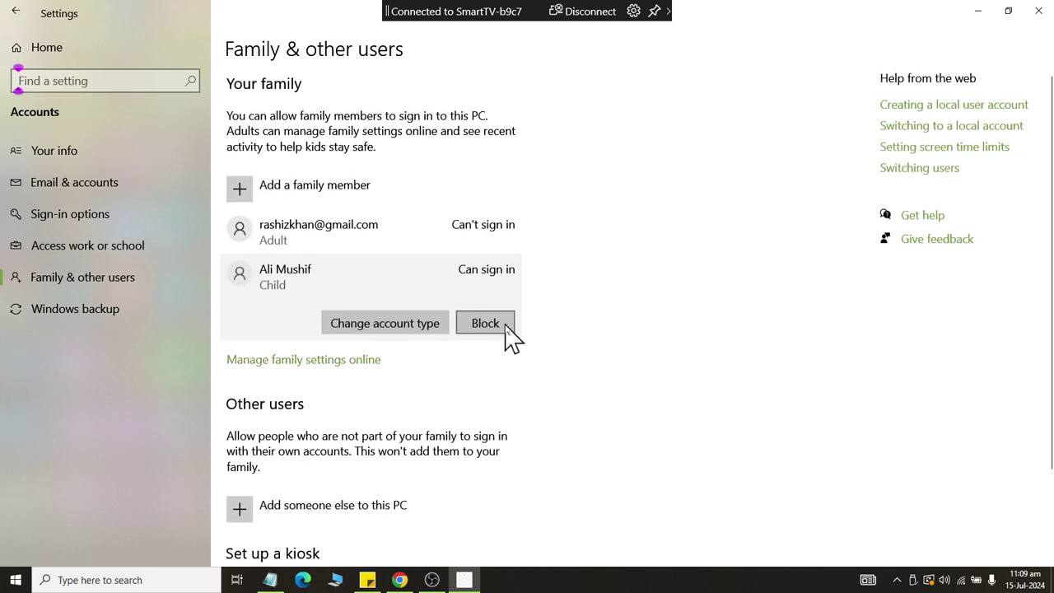
left_click(339, 329)
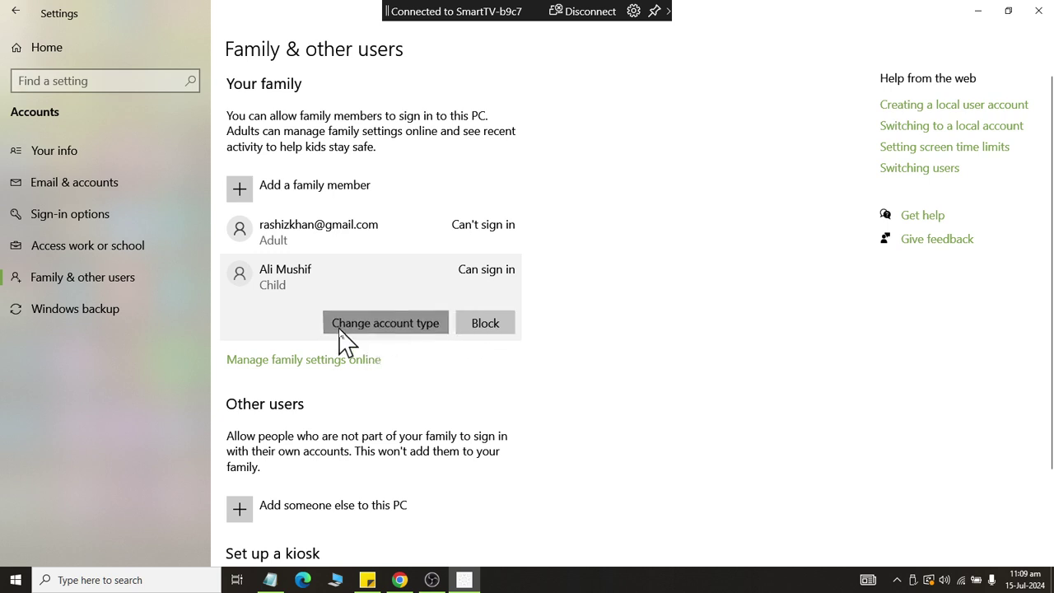
left_click(349, 303)
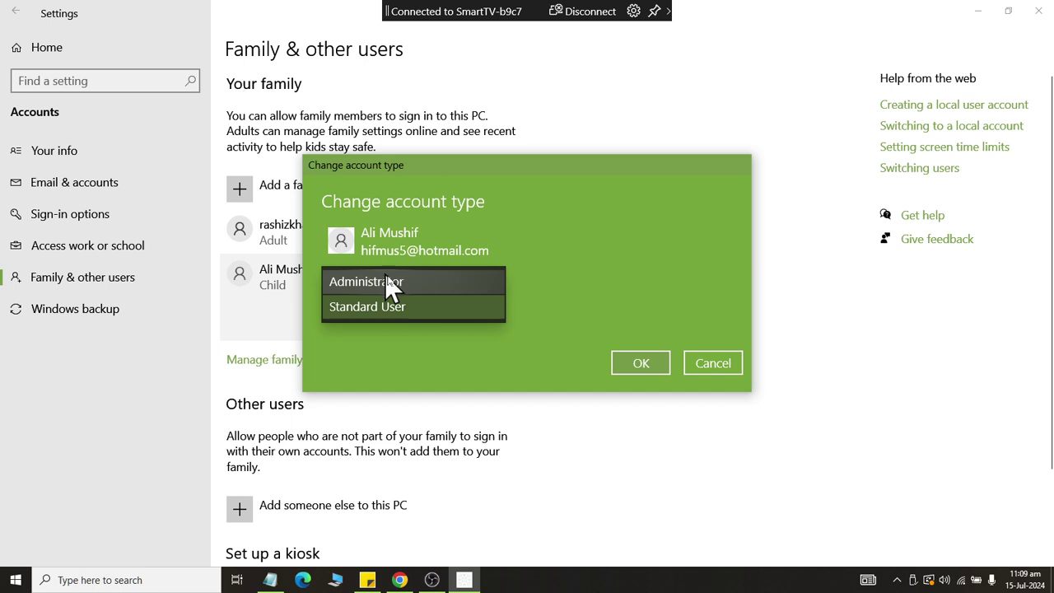
left_click(423, 282)
left_click(644, 361)
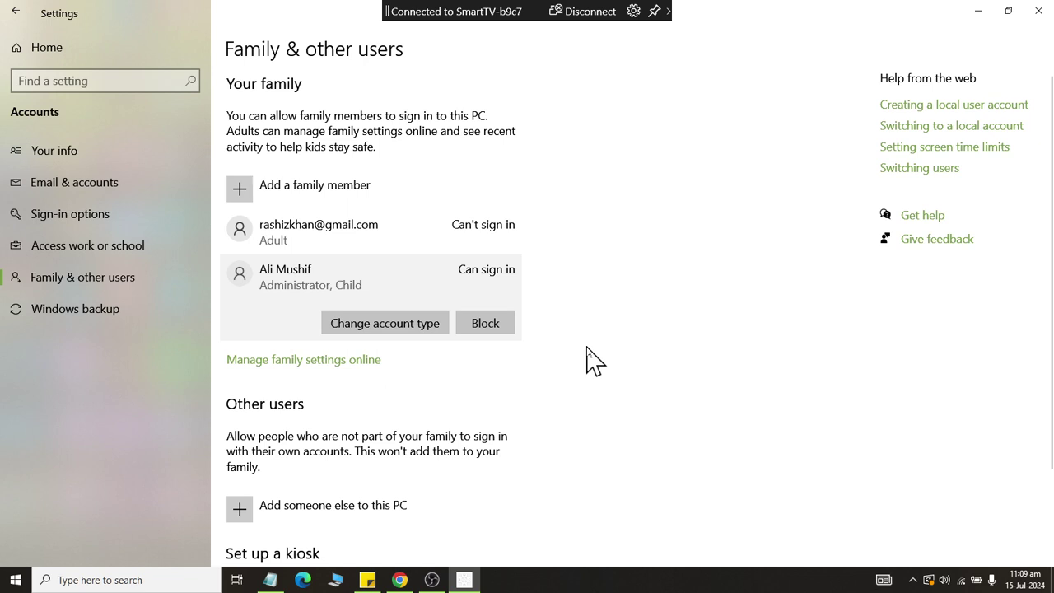
left_click(348, 329)
left_click(359, 313)
left_click(369, 331)
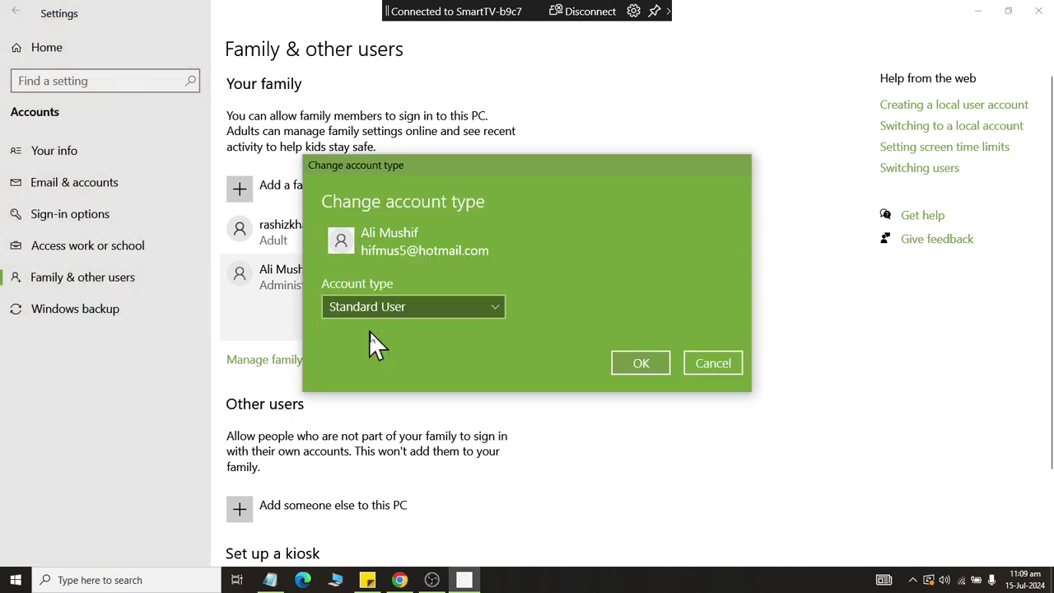
left_click(634, 365)
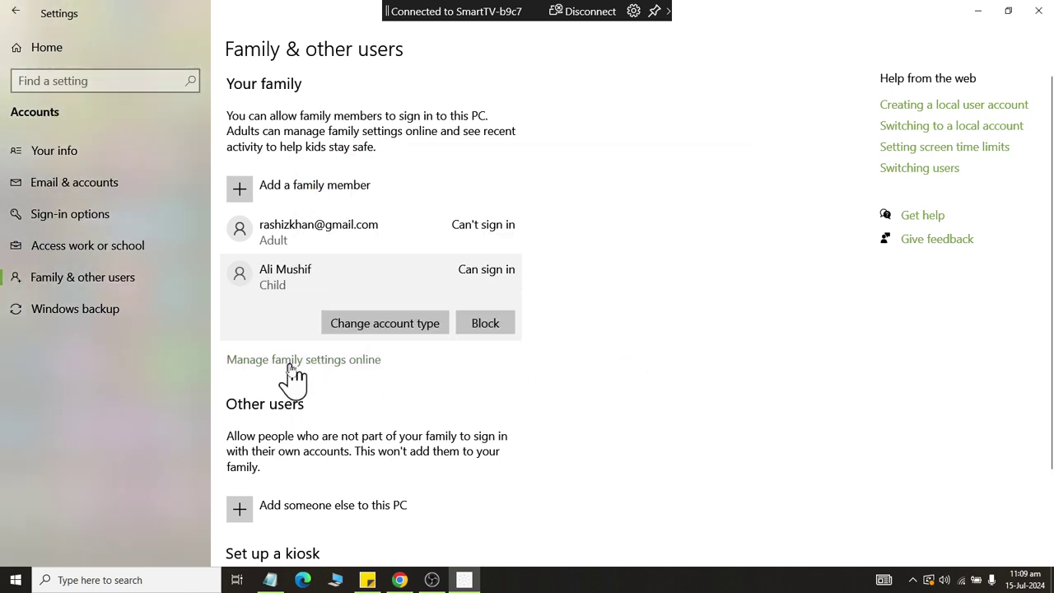
Open the online family settings, then block the child account from signing in on this PC.
left_click(293, 362)
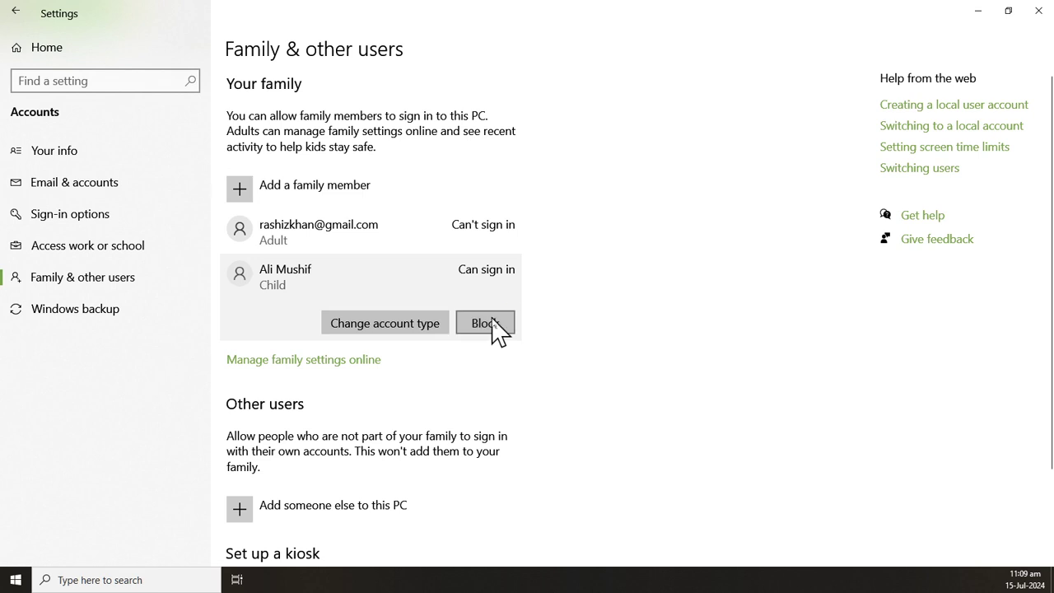
left_click(493, 327)
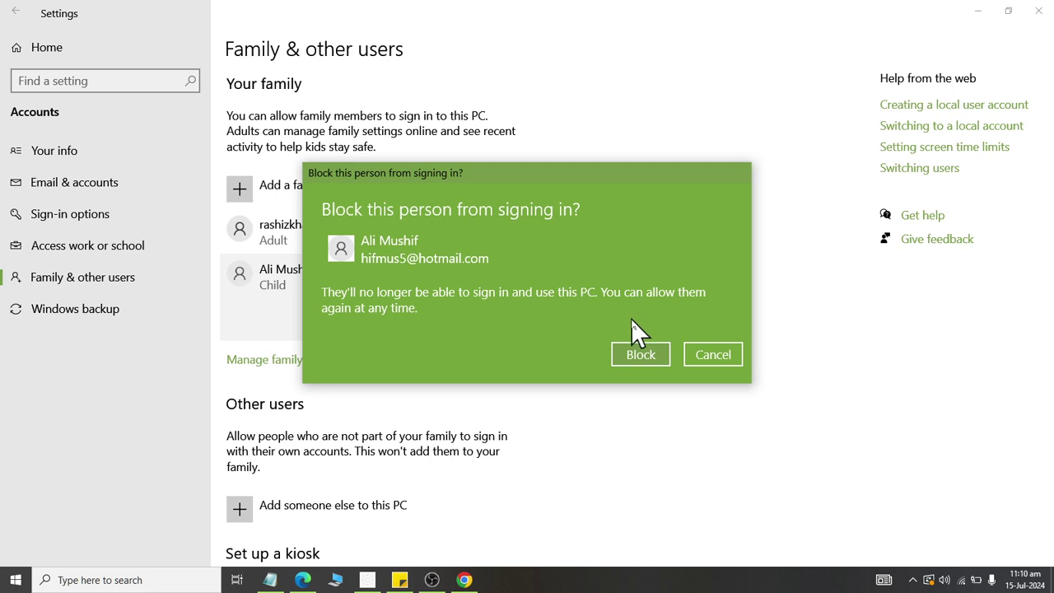
left_click(639, 349)
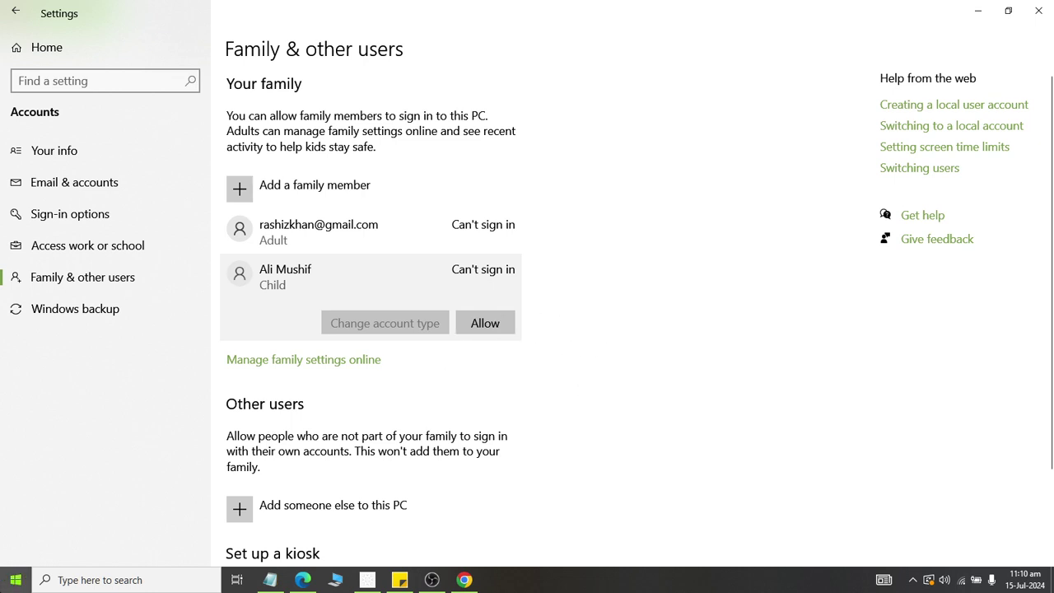
left_click(16, 580)
left_click(17, 224)
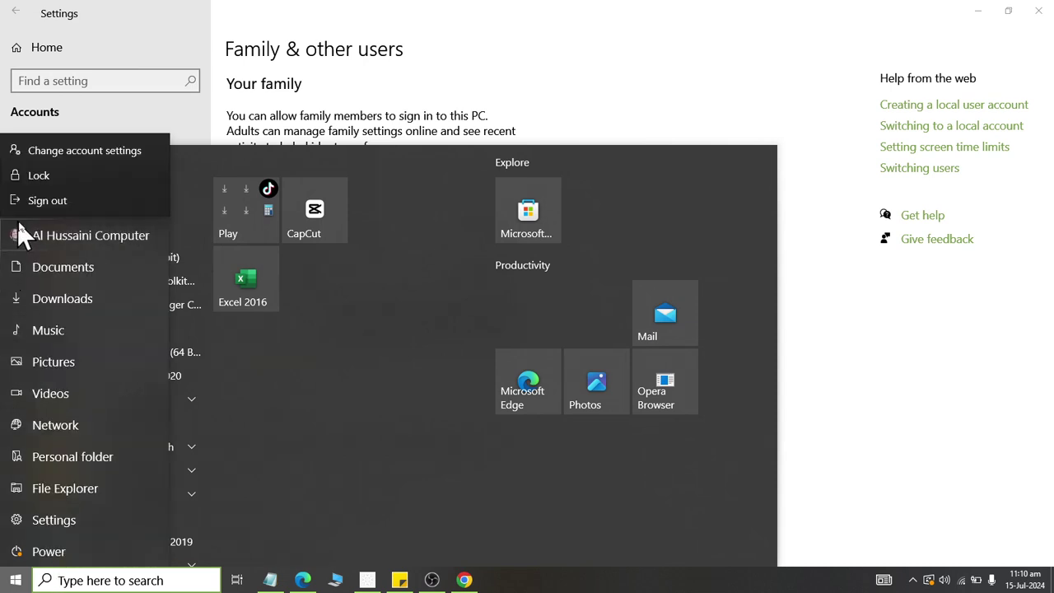
left_click(75, 178)
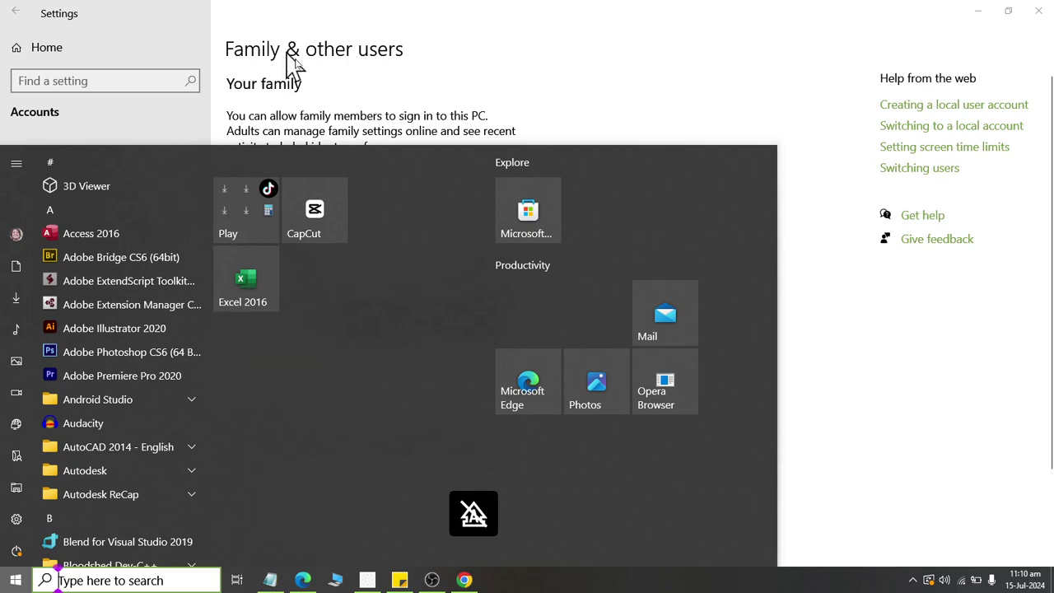
left_click(335, 76)
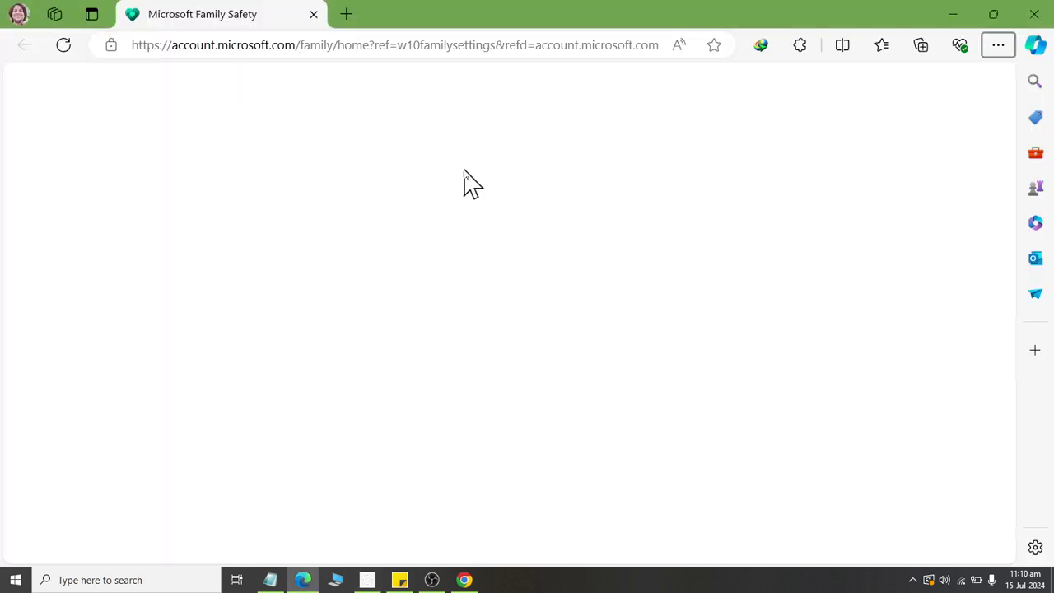
scroll(887, 207, "down", 3)
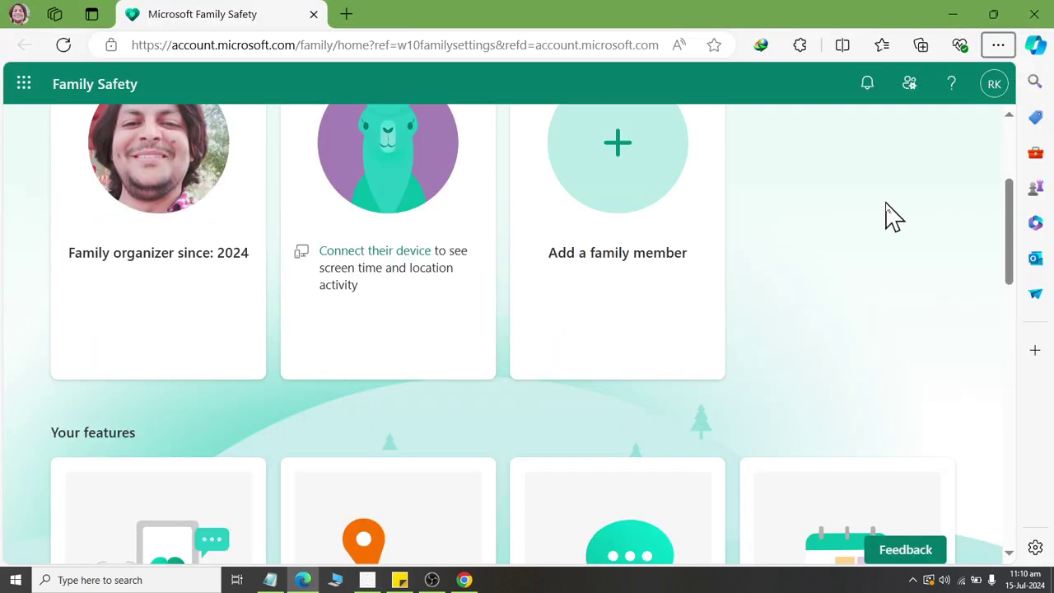
scroll(887, 207, "up", 2)
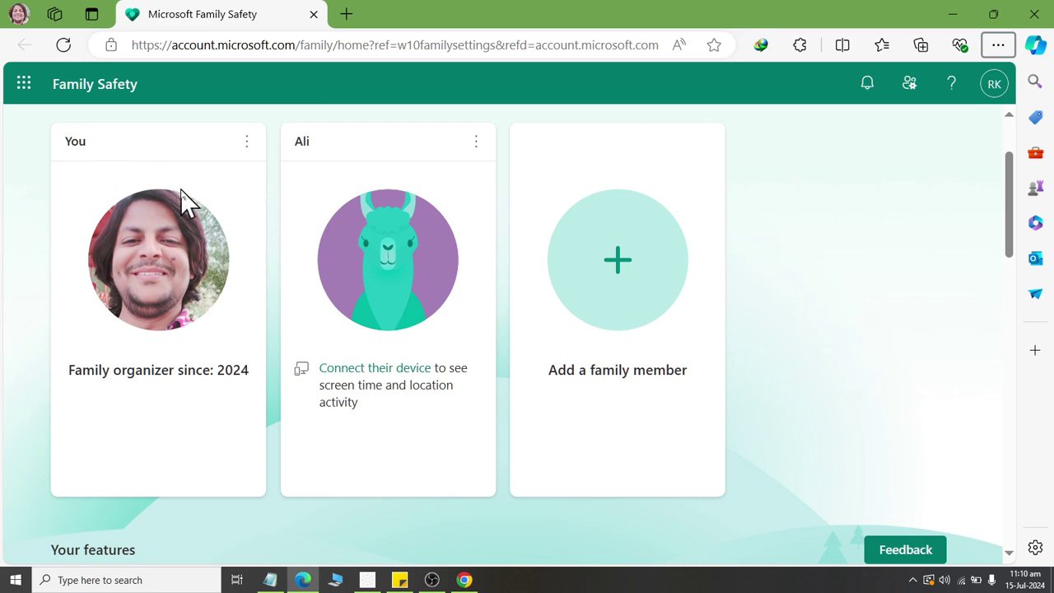
scroll(385, 167, "down", 3)
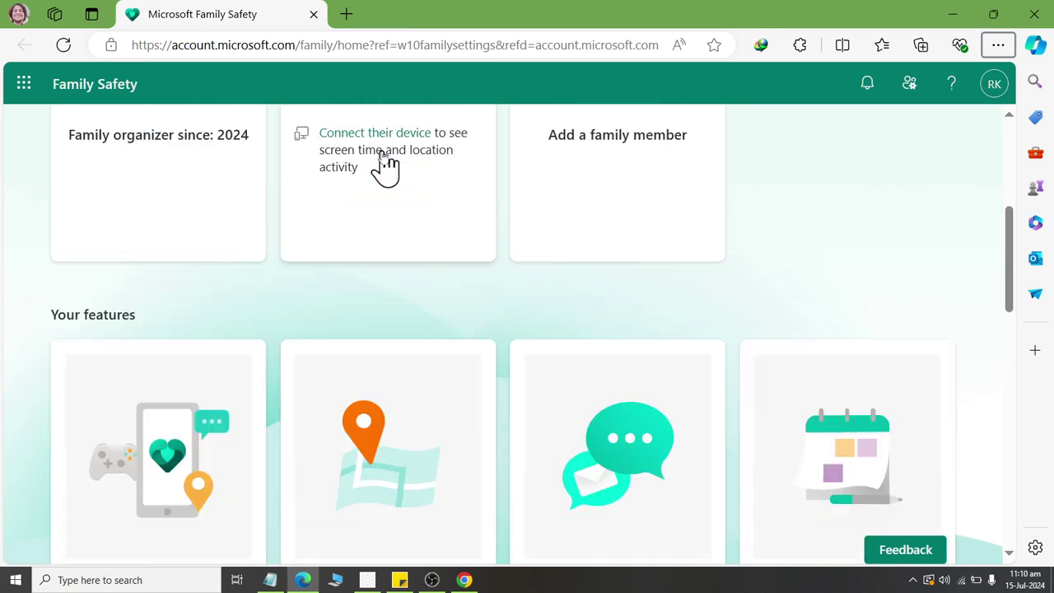
scroll(529, 165, "up", 5)
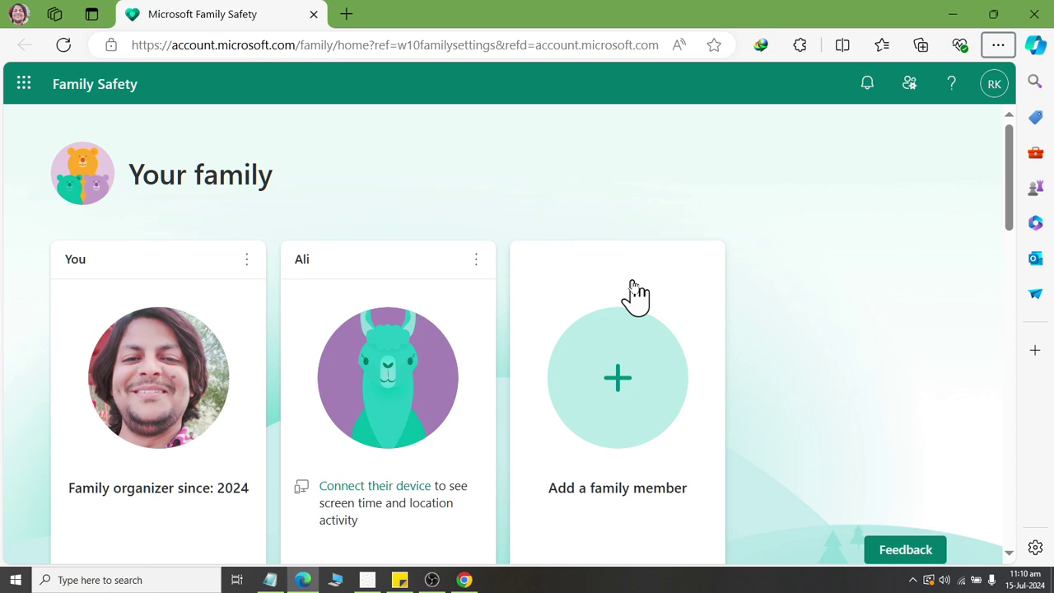
scroll(535, 255, "down", 3)
scroll(502, 223, "up", 2)
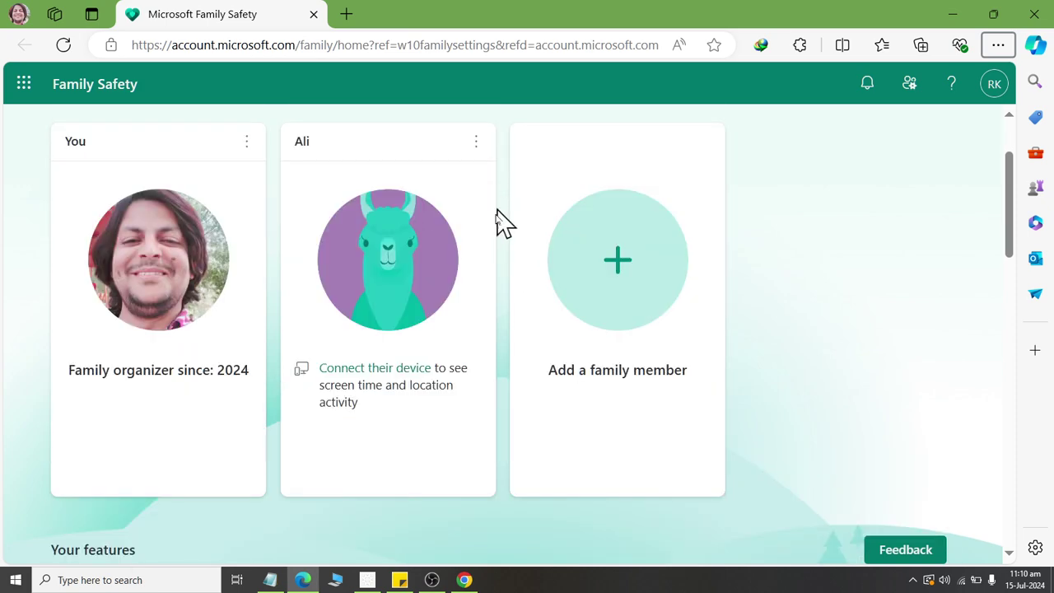
left_click(476, 149)
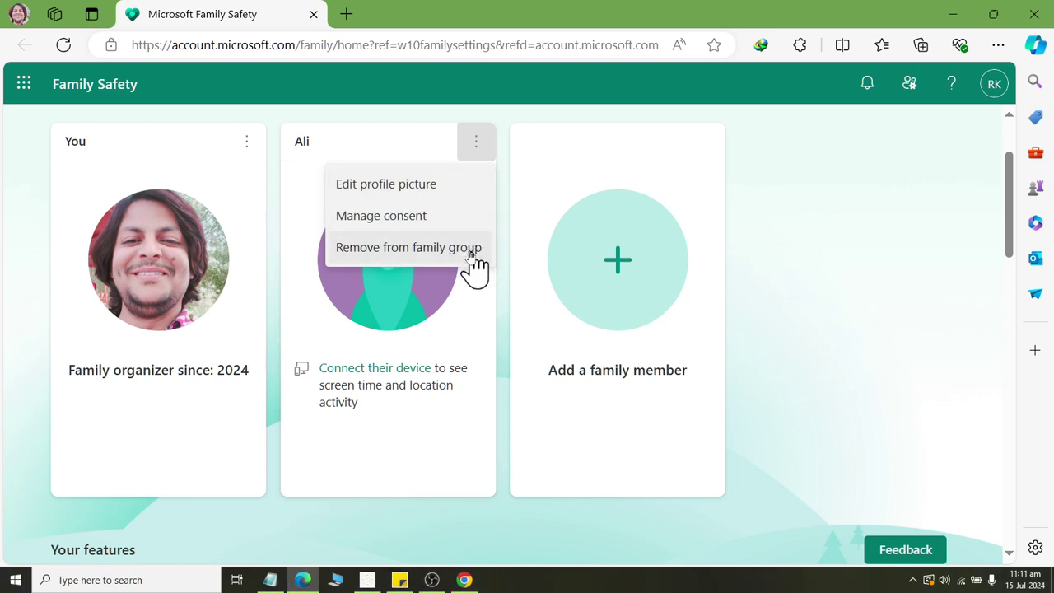
left_click(445, 186)
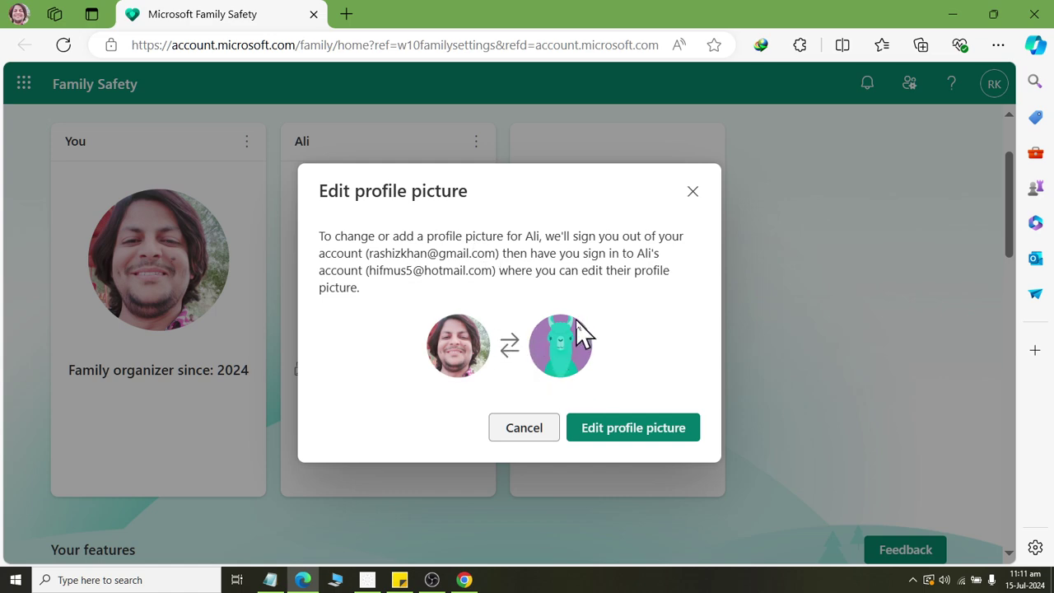
left_click(522, 430)
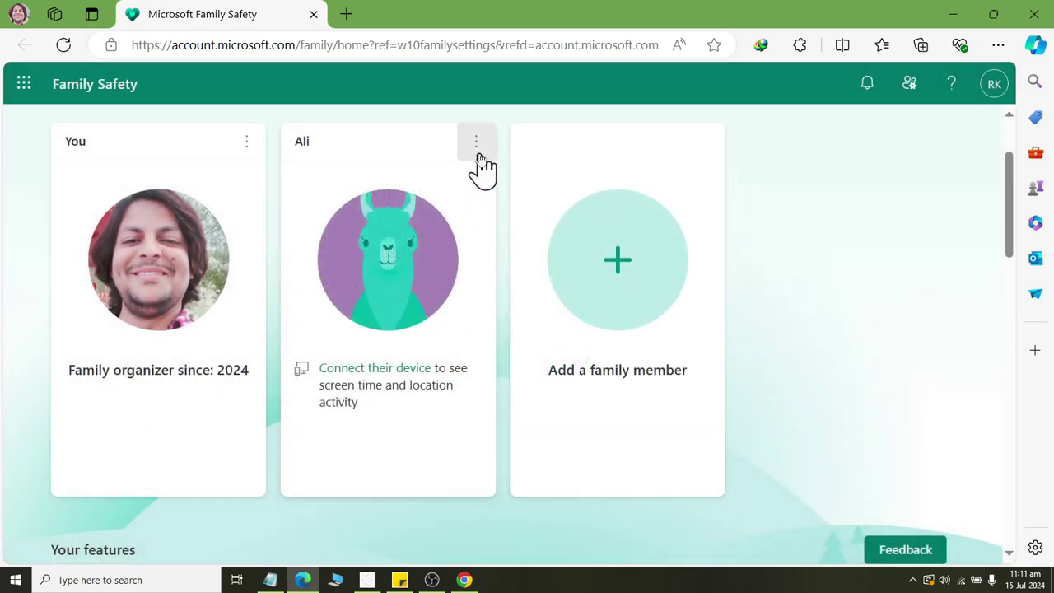
scroll(483, 169, "down", 5)
scroll(482, 169, "up", 1)
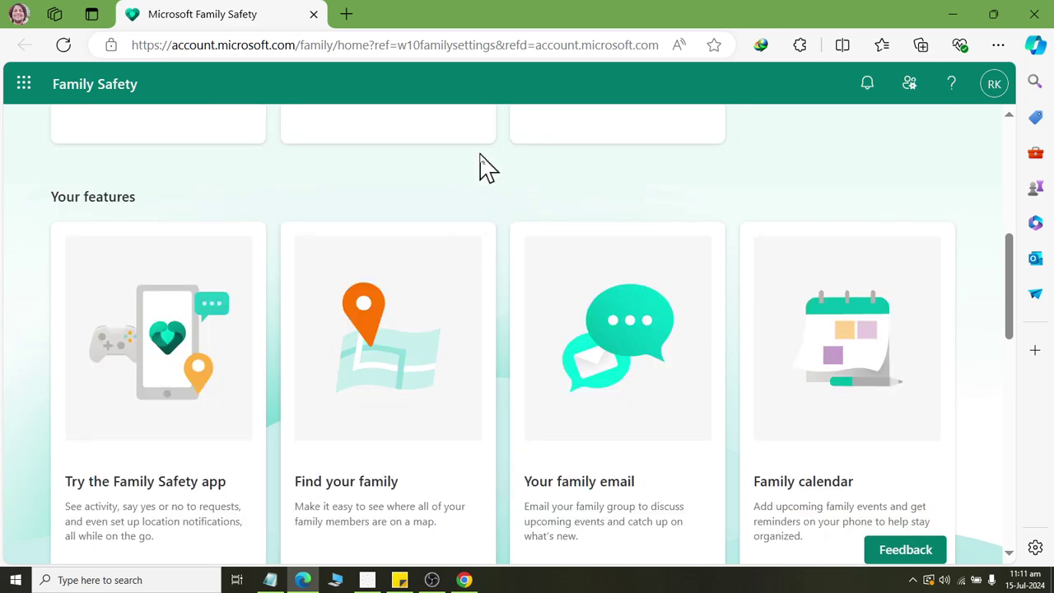
scroll(480, 170, "up", 3)
scroll(480, 170, "down", 3)
scroll(480, 170, "down", 2)
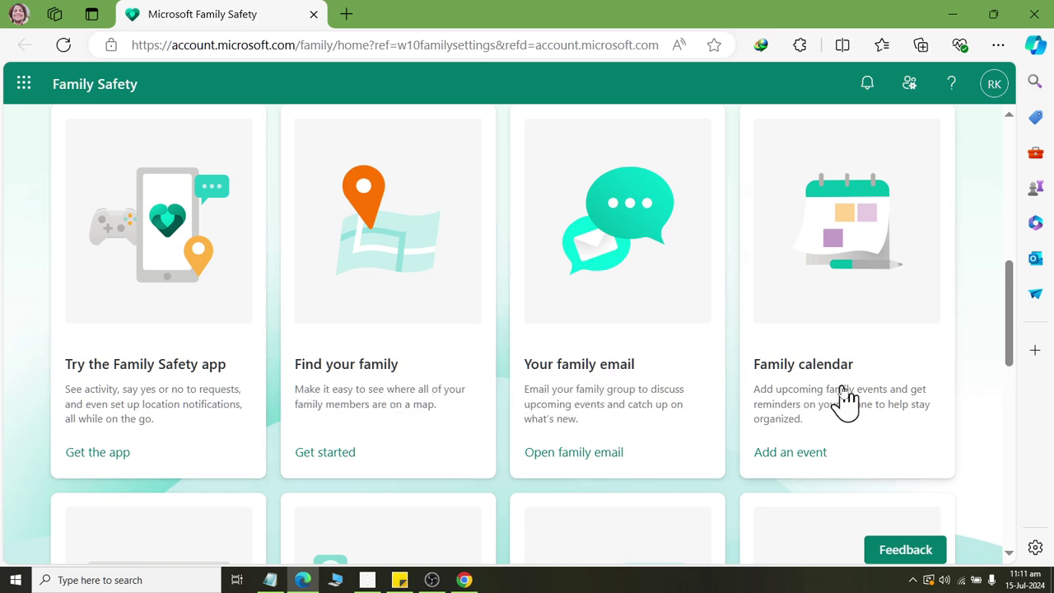
scroll(847, 401, "down", 4)
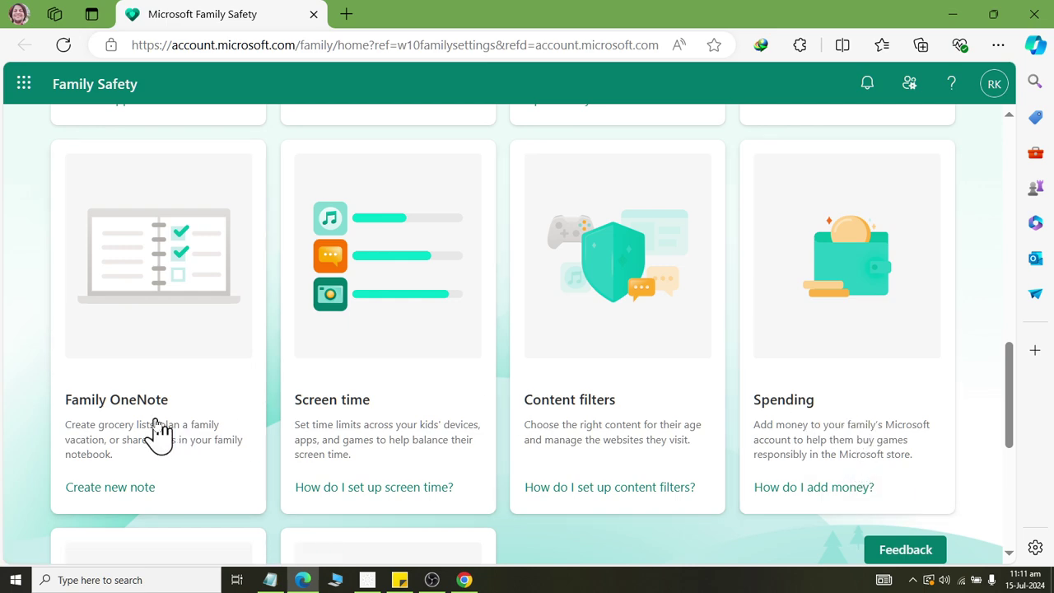
scroll(161, 432, "down", 1)
scroll(136, 372, "down", 2)
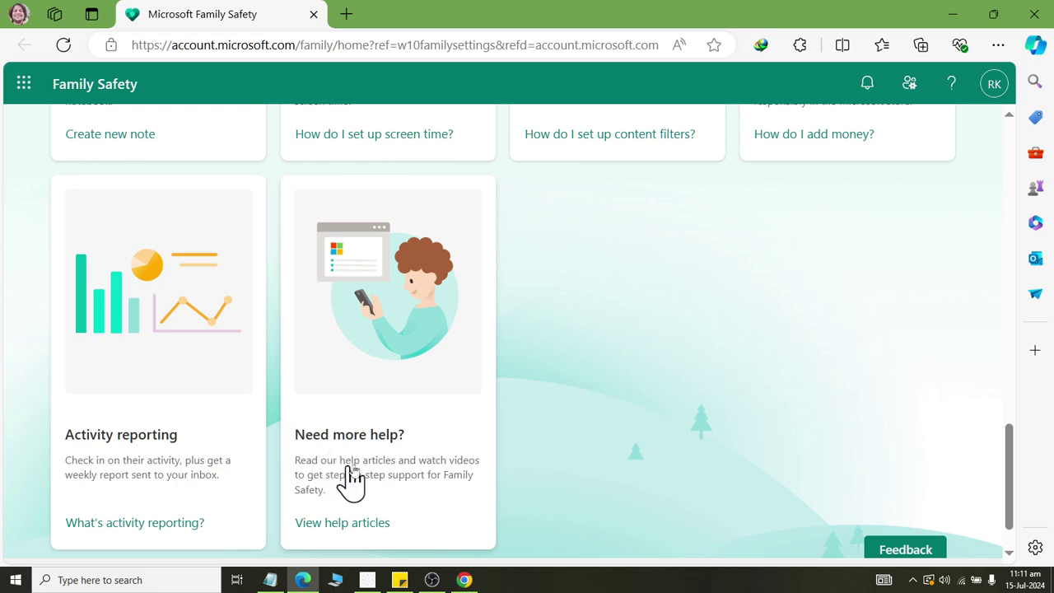
scroll(443, 447, "up", 5)
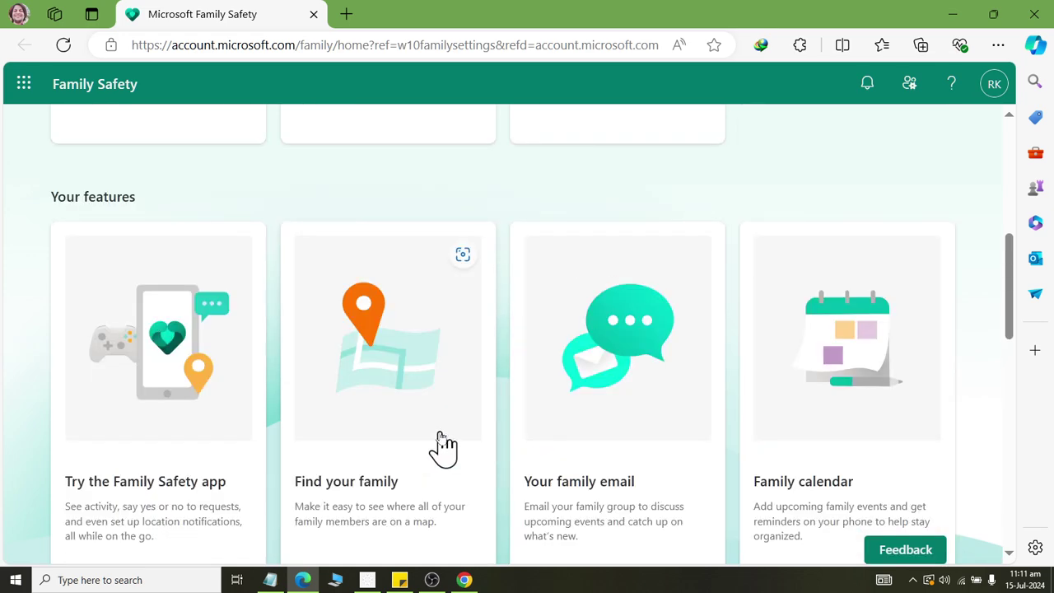
scroll(443, 447, "up", 4)
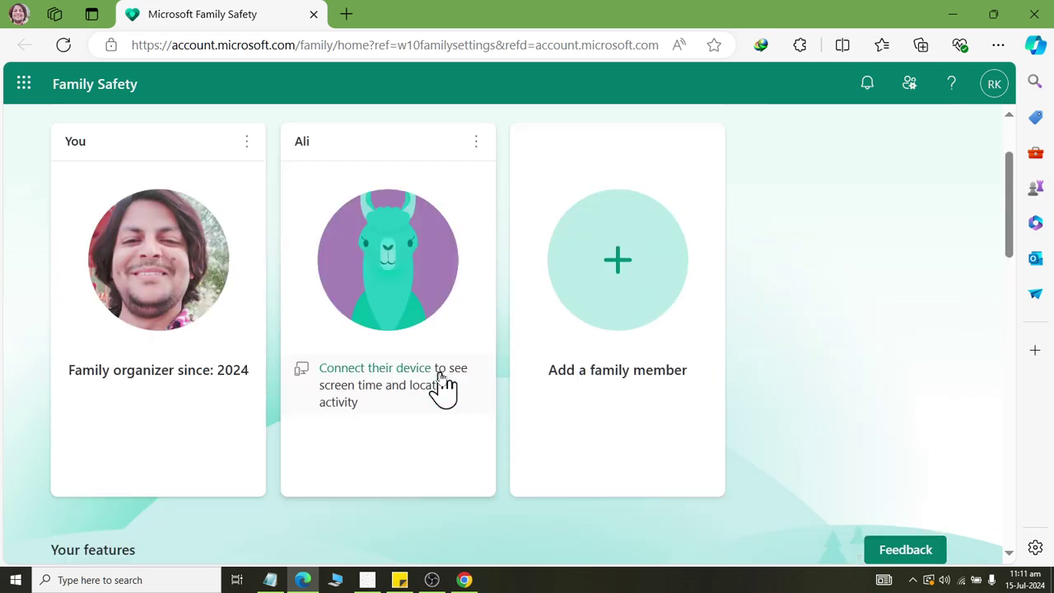
Remove the child from the Microsoft Family Safety group and bring Settings back to the front.
left_click(475, 145)
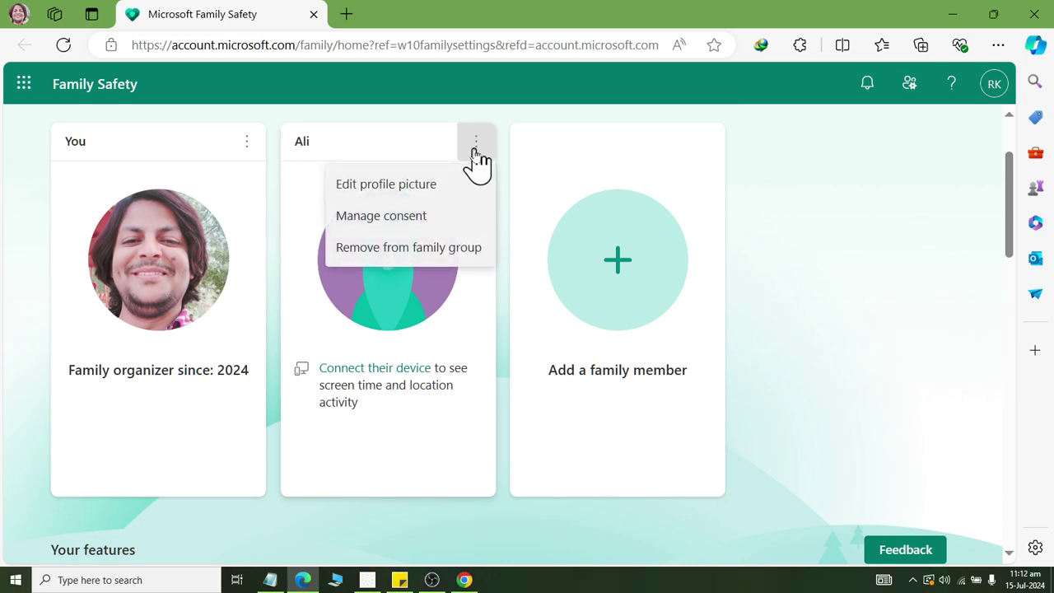
left_click(462, 251)
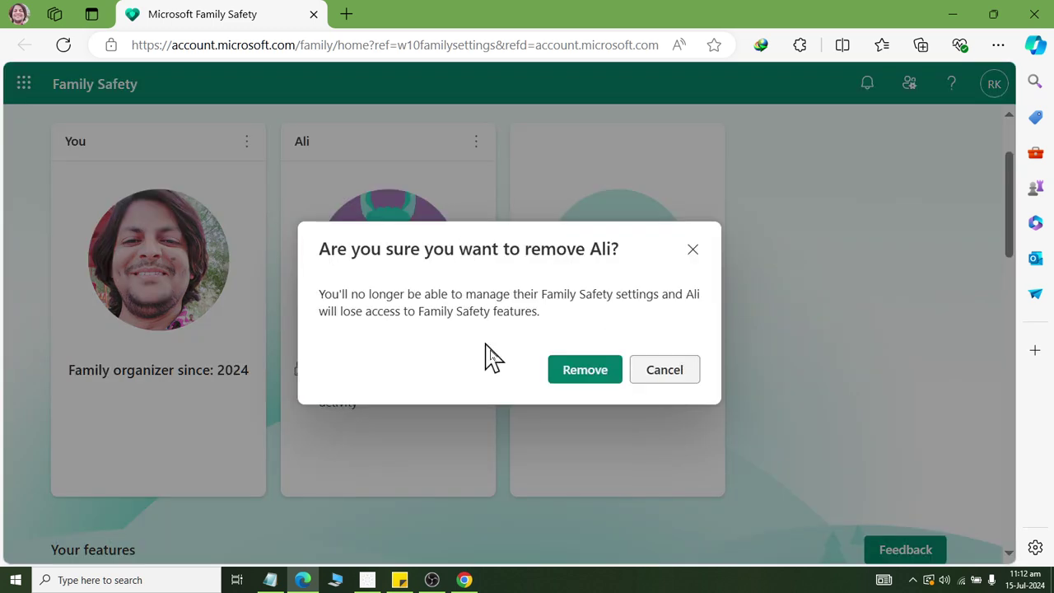
left_click(570, 374)
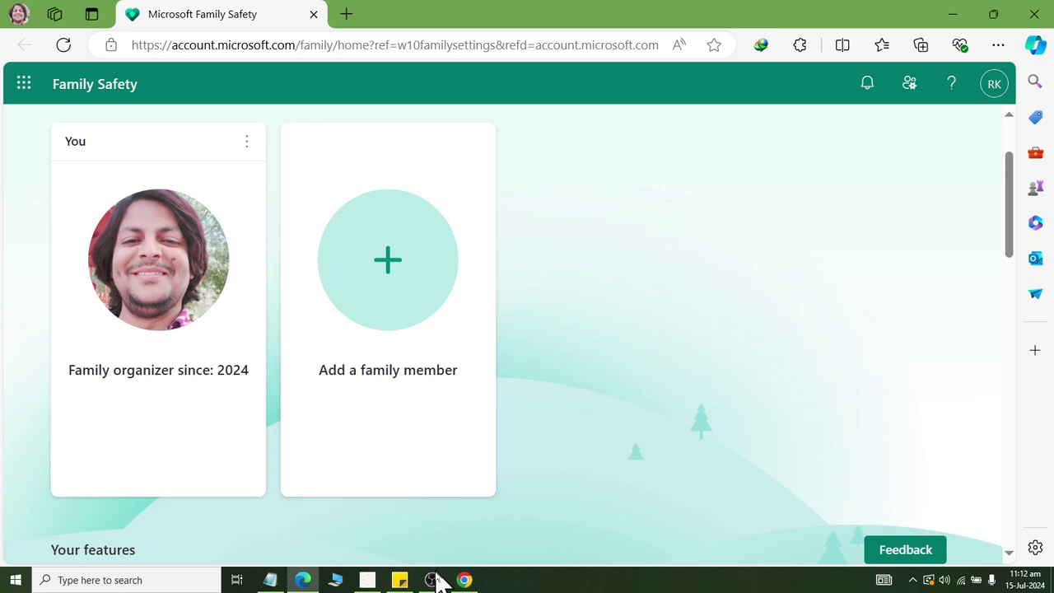
left_click(367, 580)
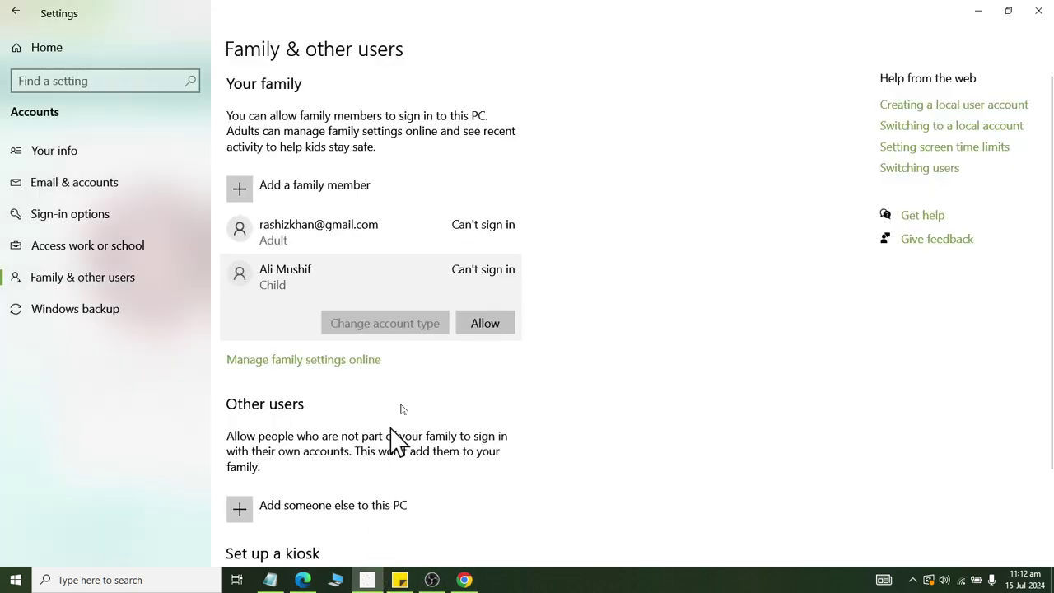
Reload Family & other users via Settings home and Accounts to recheck the child account's status.
left_click(11, 12)
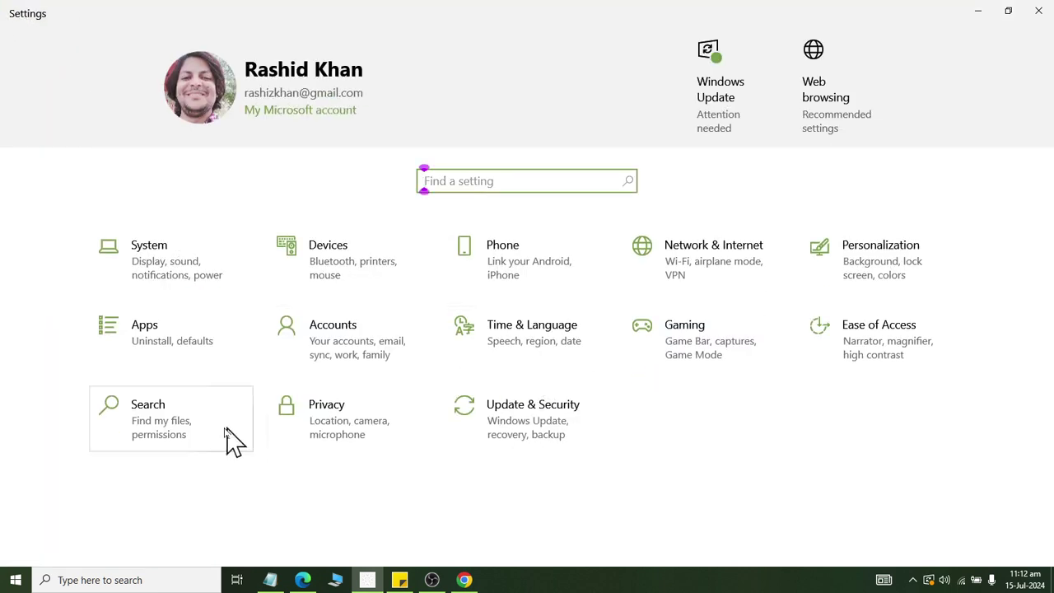
left_click(377, 352)
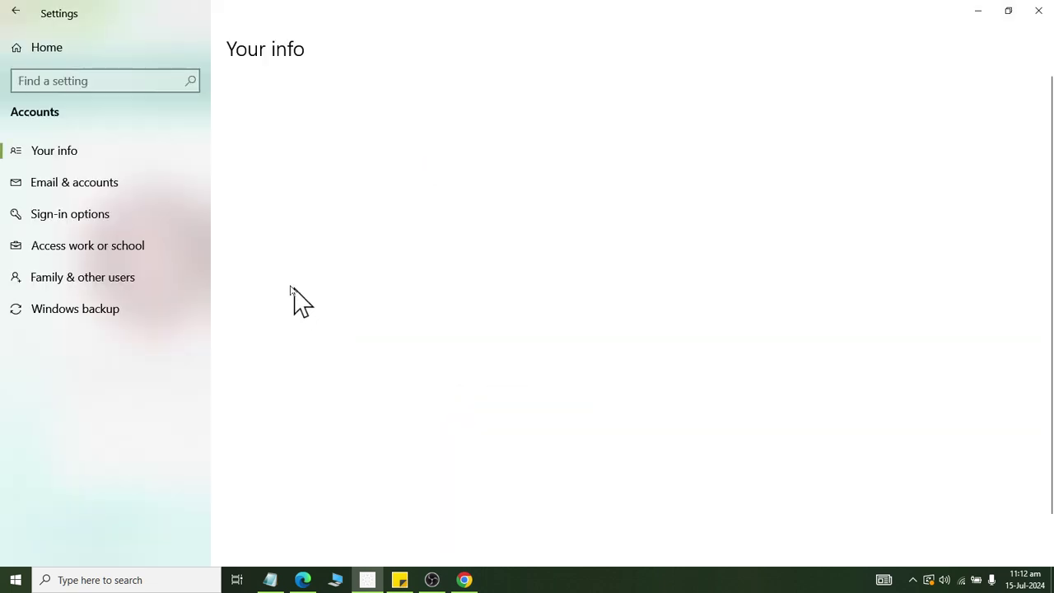
left_click(83, 276)
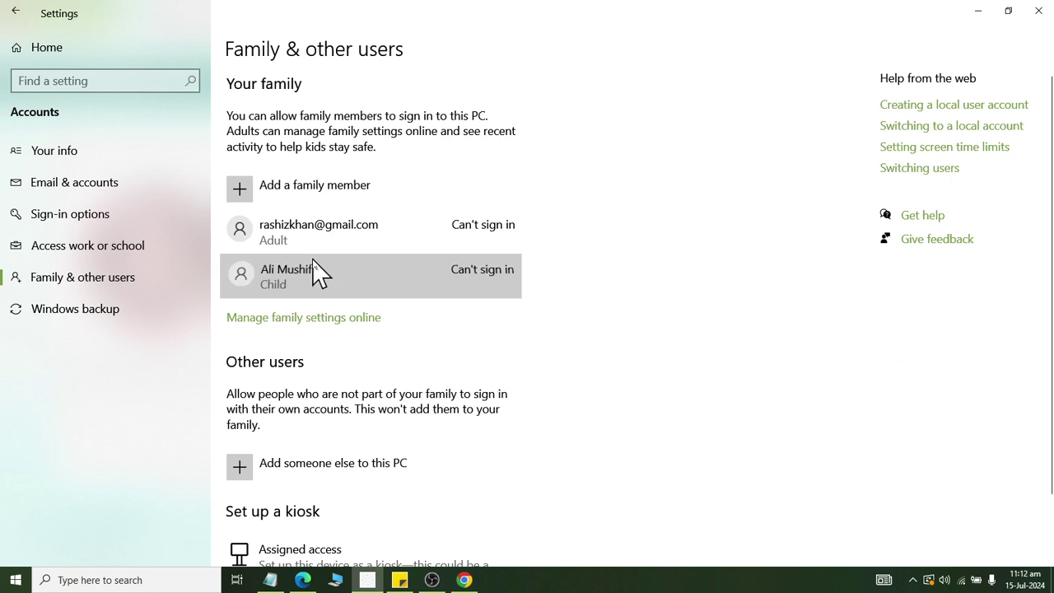